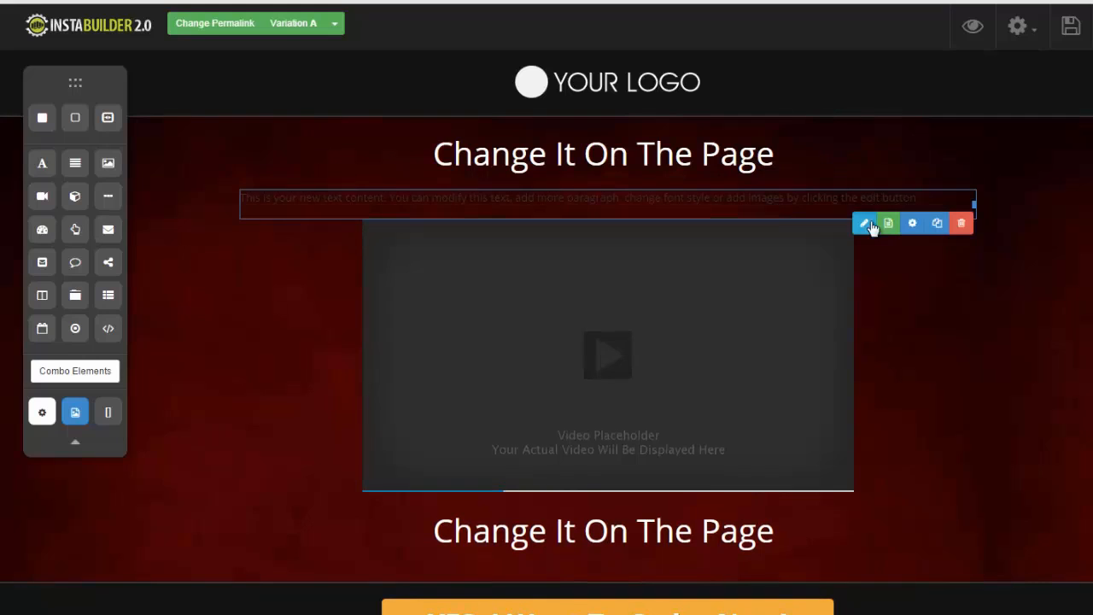
Change the font color of the whole paragraph below the top headline to white
click(865, 224)
drag(929, 195, 241, 199)
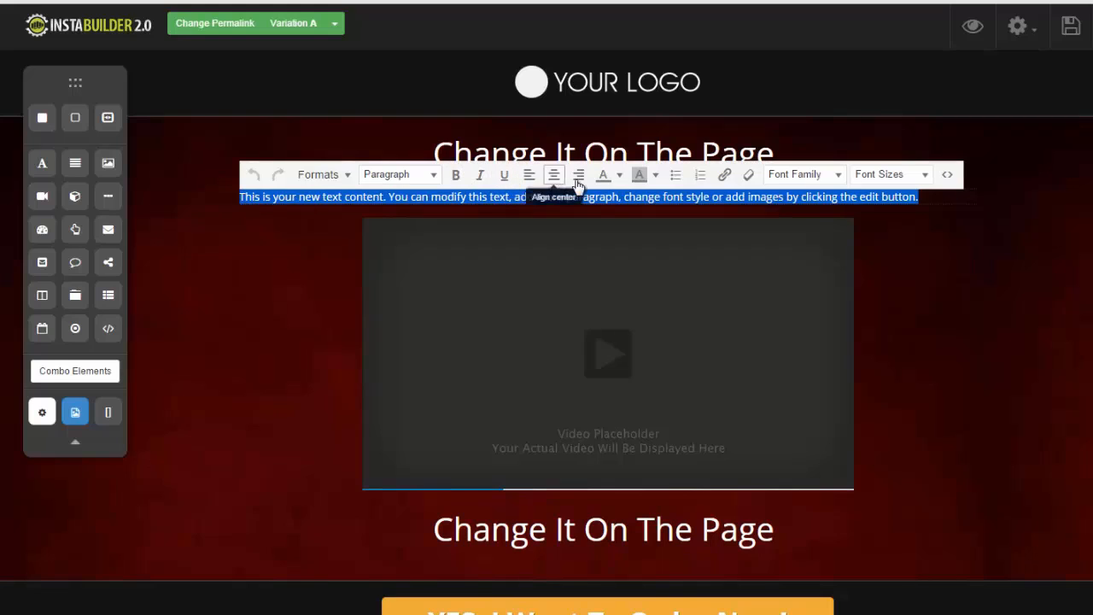
click(619, 174)
click(706, 249)
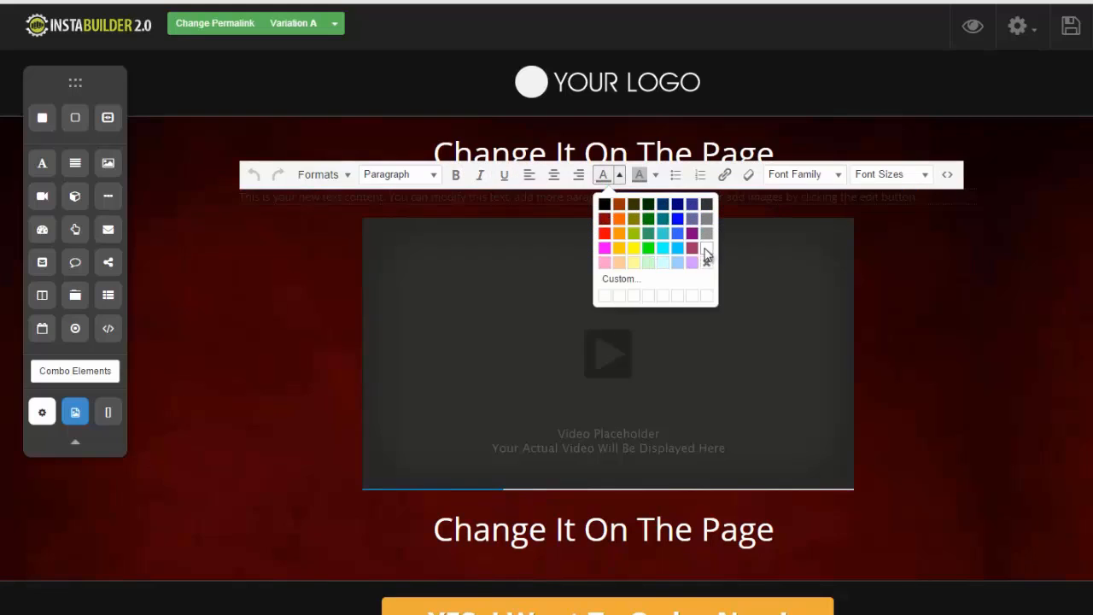
click(873, 256)
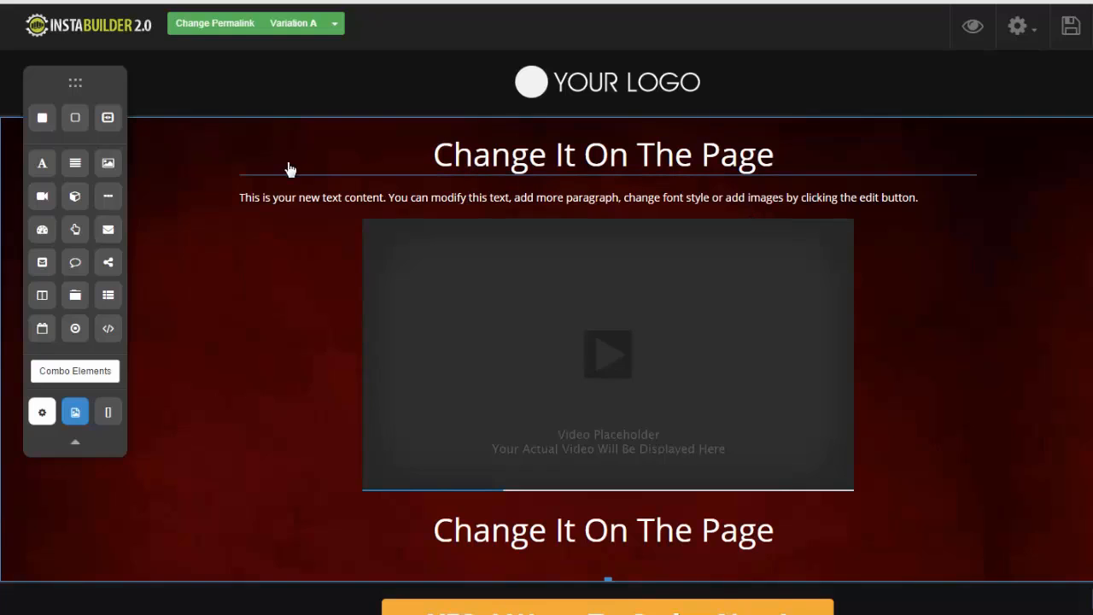
Insert an image element between the paragraph and the video placeholder, and open its image settings
drag(107, 164, 605, 226)
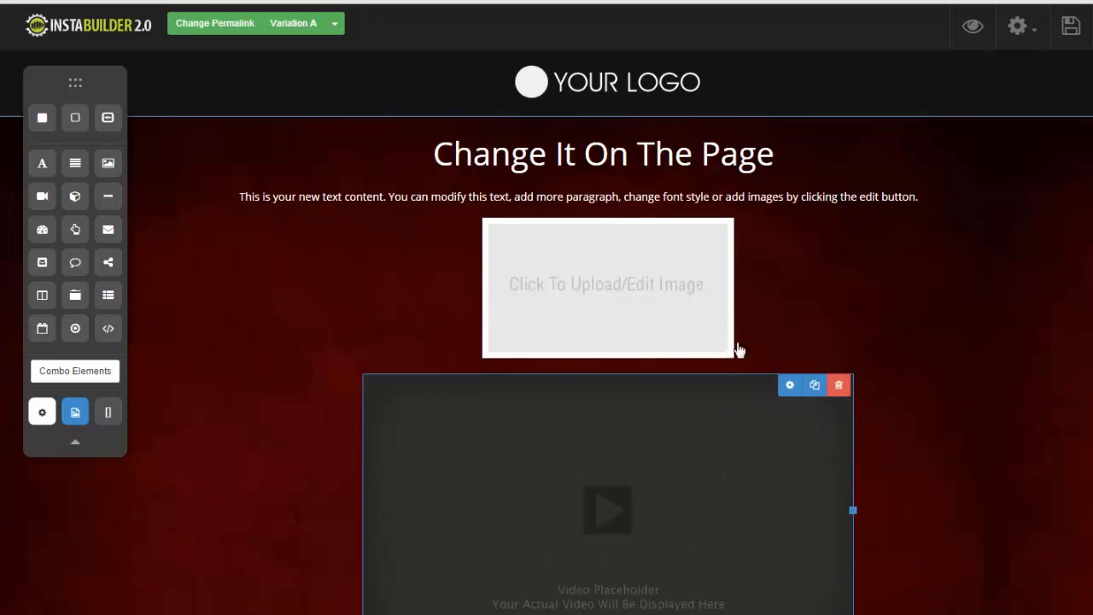
click(622, 279)
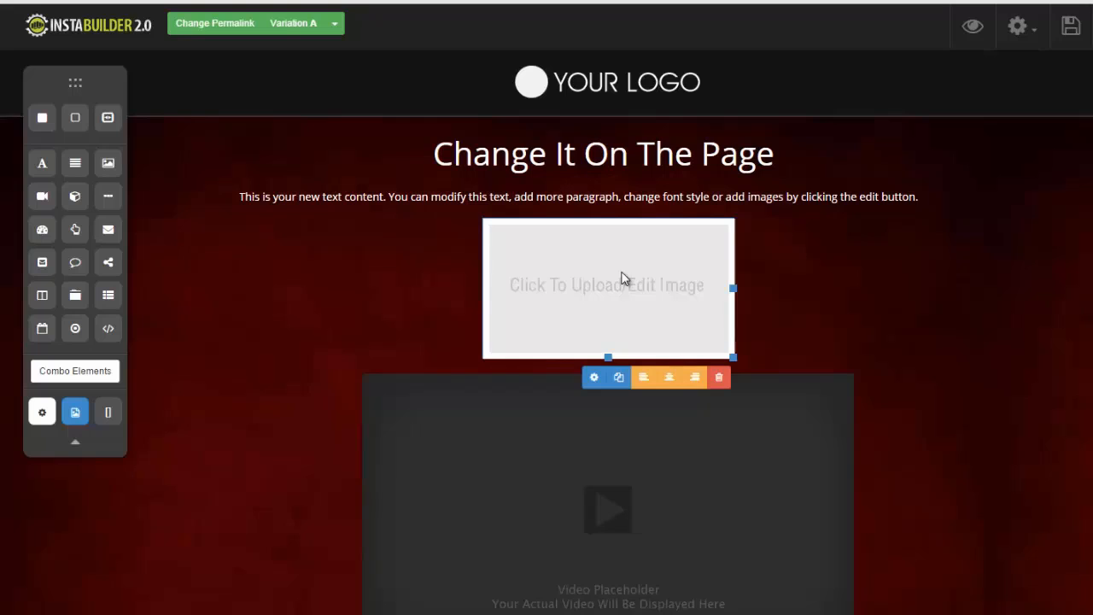
click(595, 378)
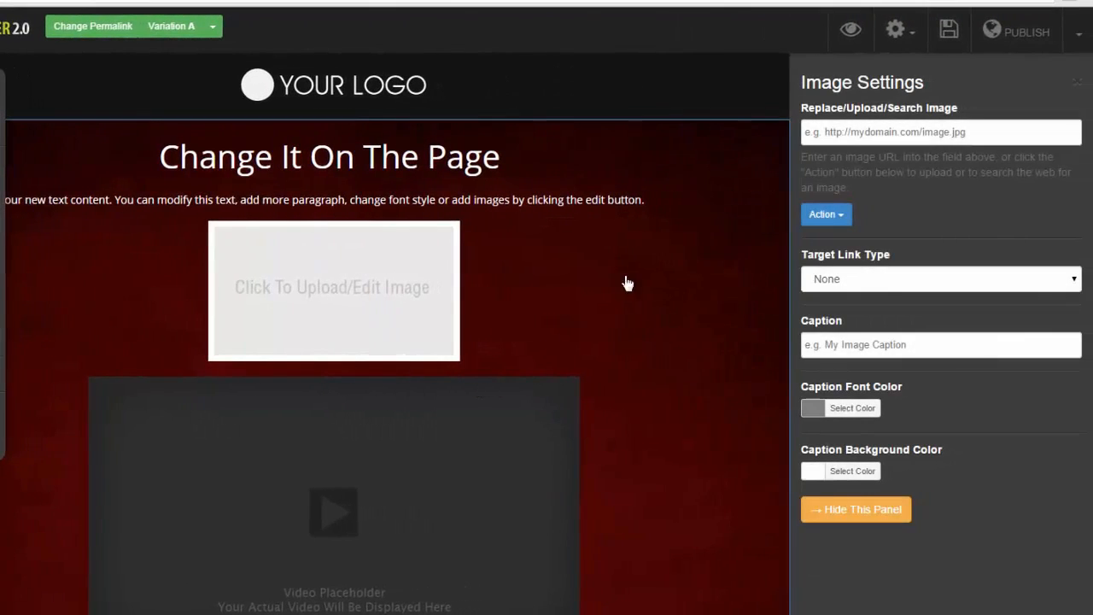
click(981, 132)
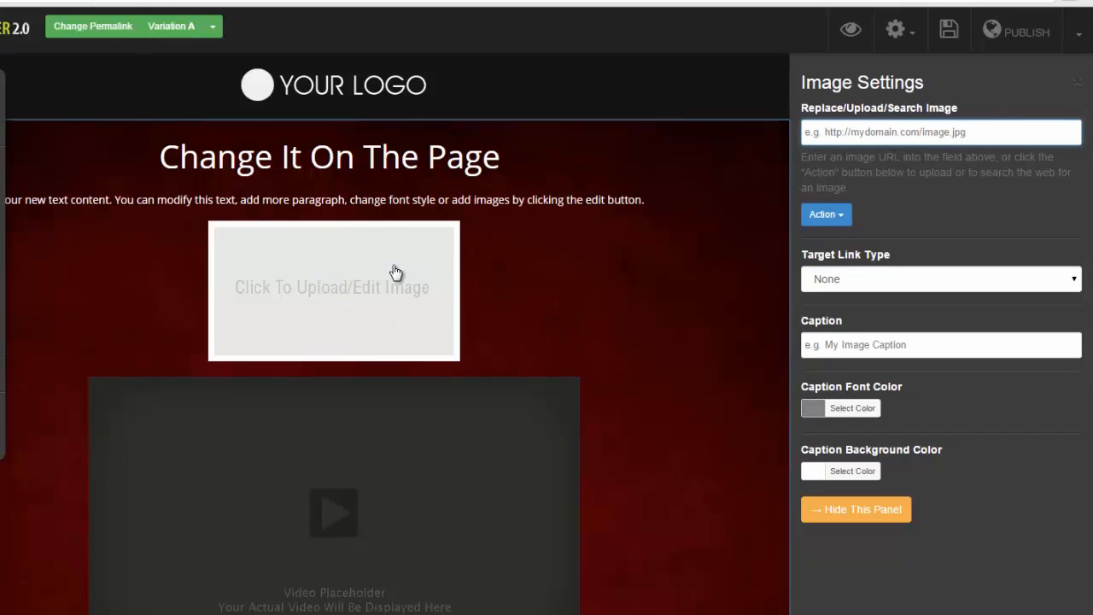
Search the web for "car" images and use the red sports car from pixabay.com in the image element
click(841, 224)
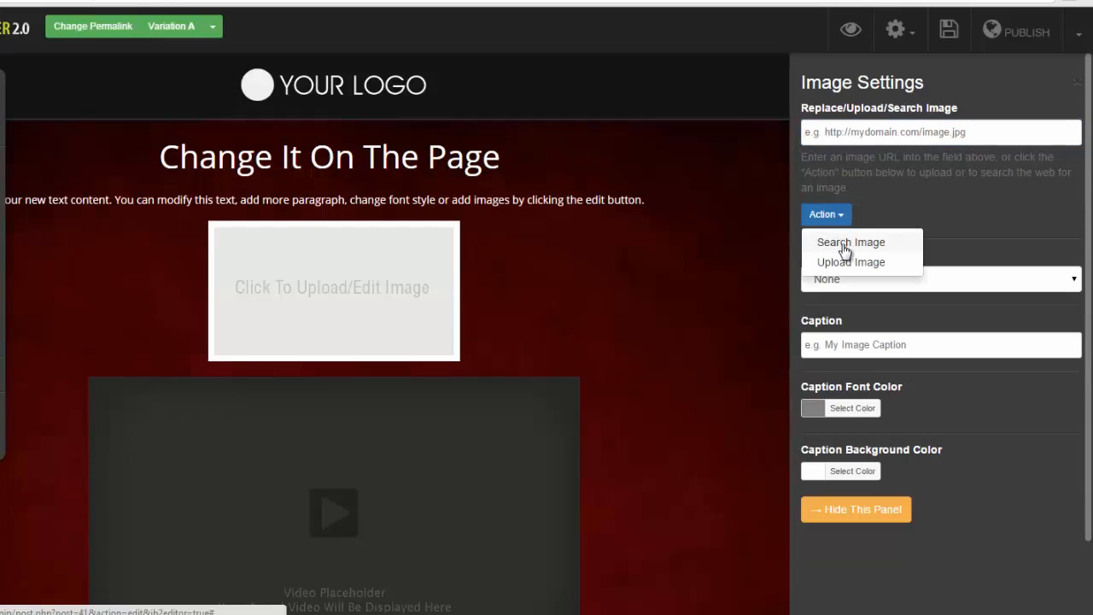
click(844, 244)
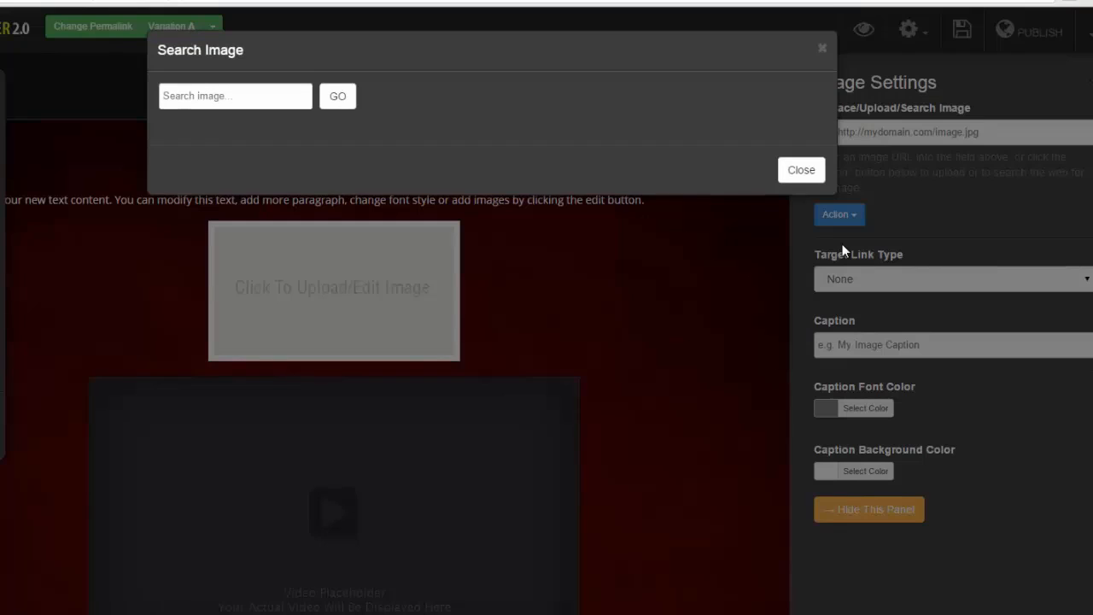
click(248, 101)
text(car)
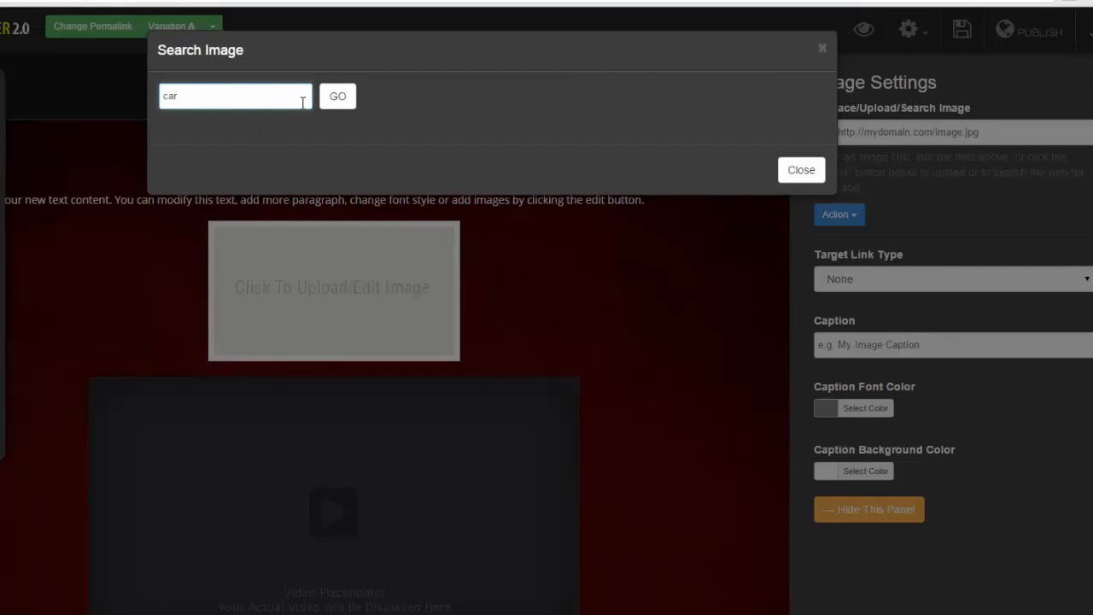
click(337, 97)
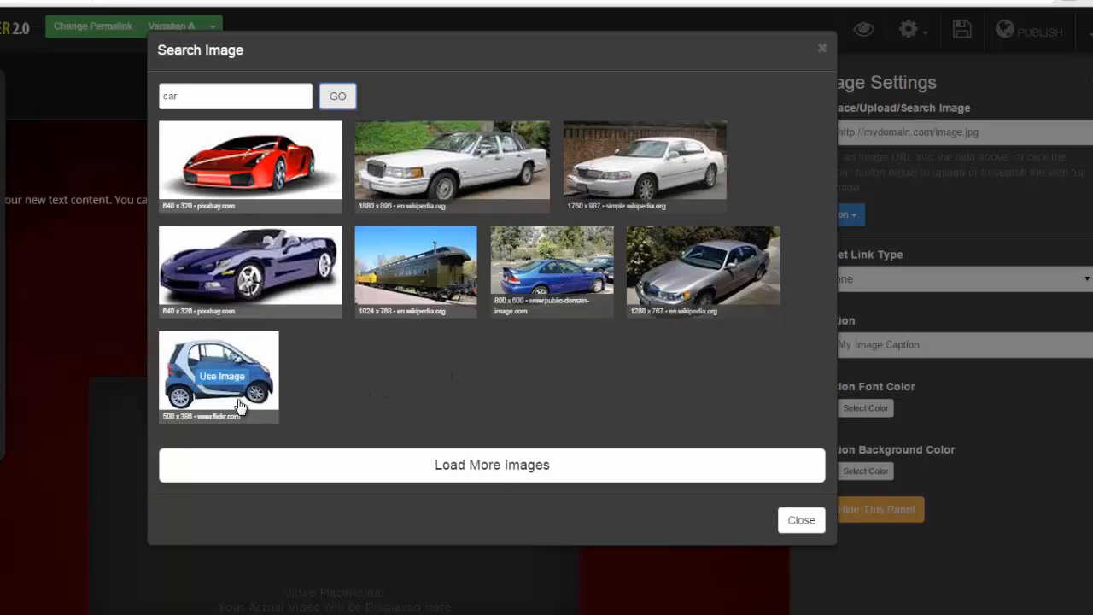
click(242, 166)
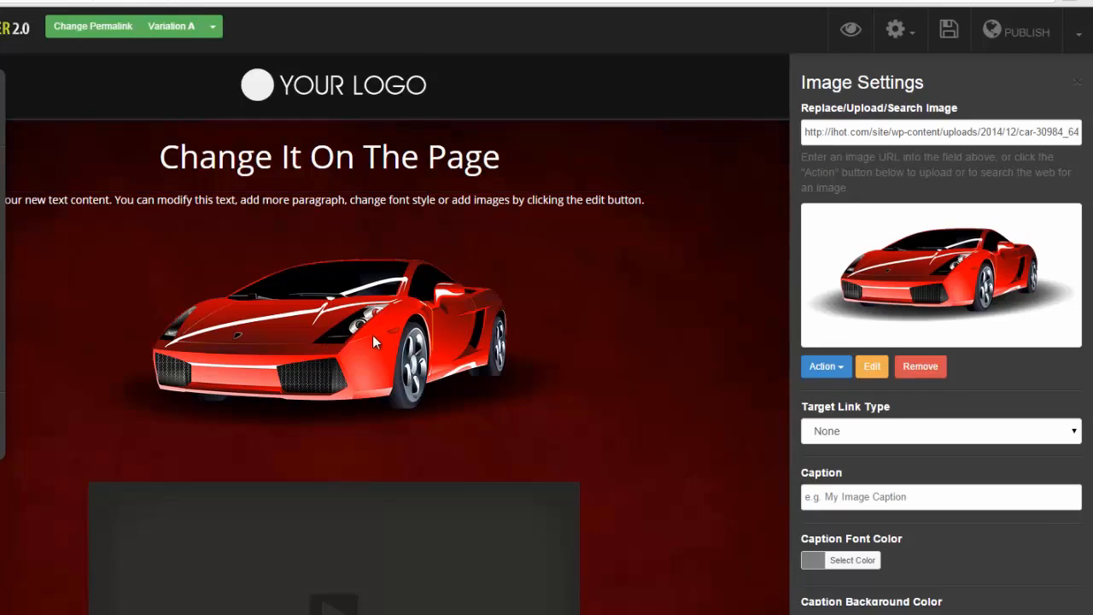
Move the car image above the paragraph, directly below the top headline
click(351, 339)
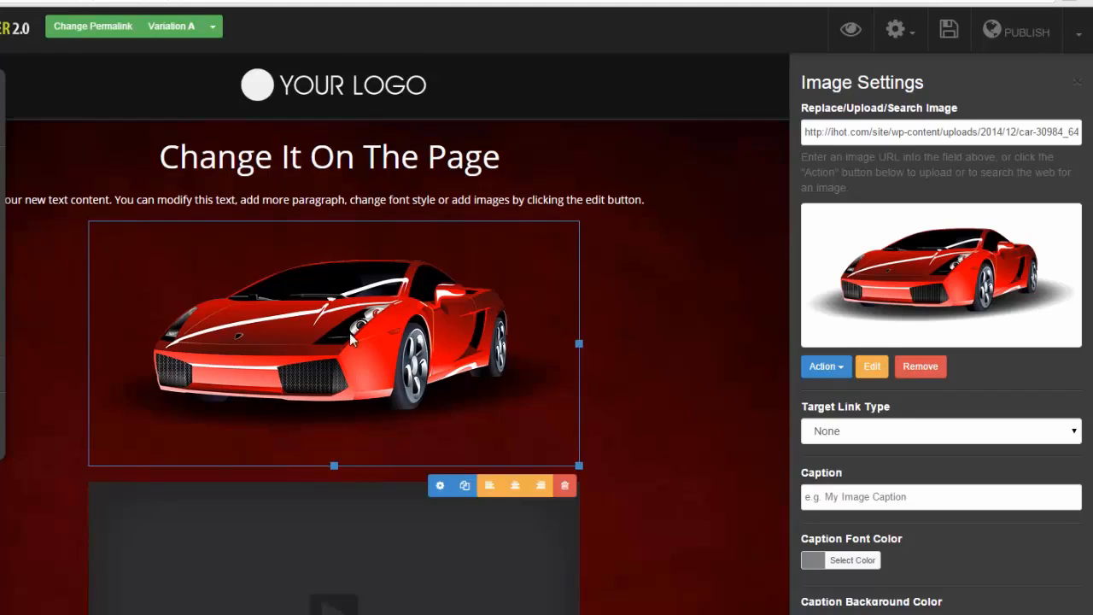
drag(457, 347, 455, 193)
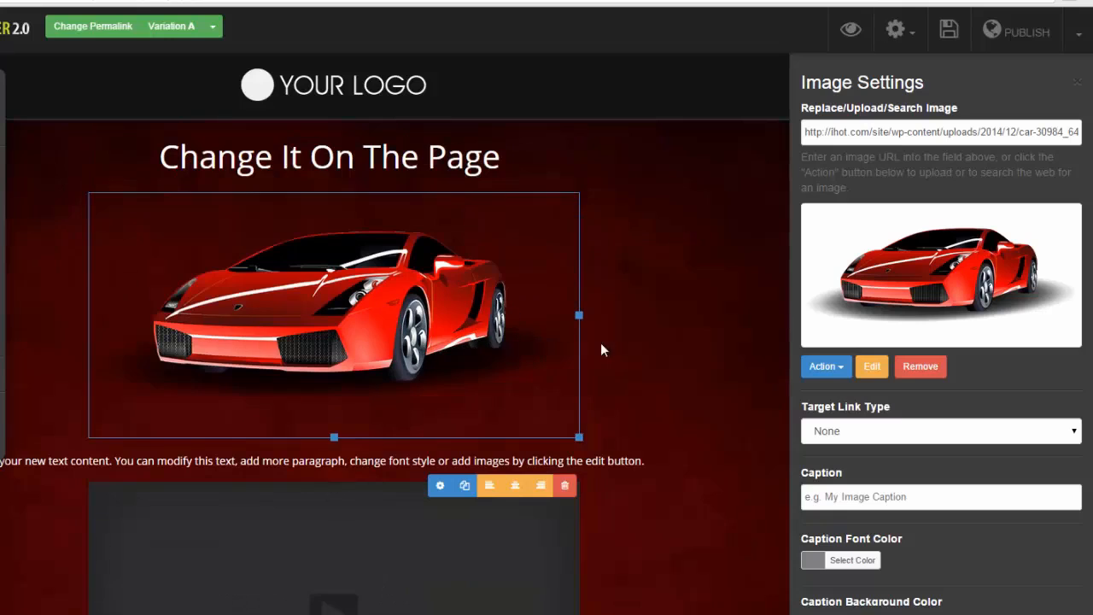
click(667, 349)
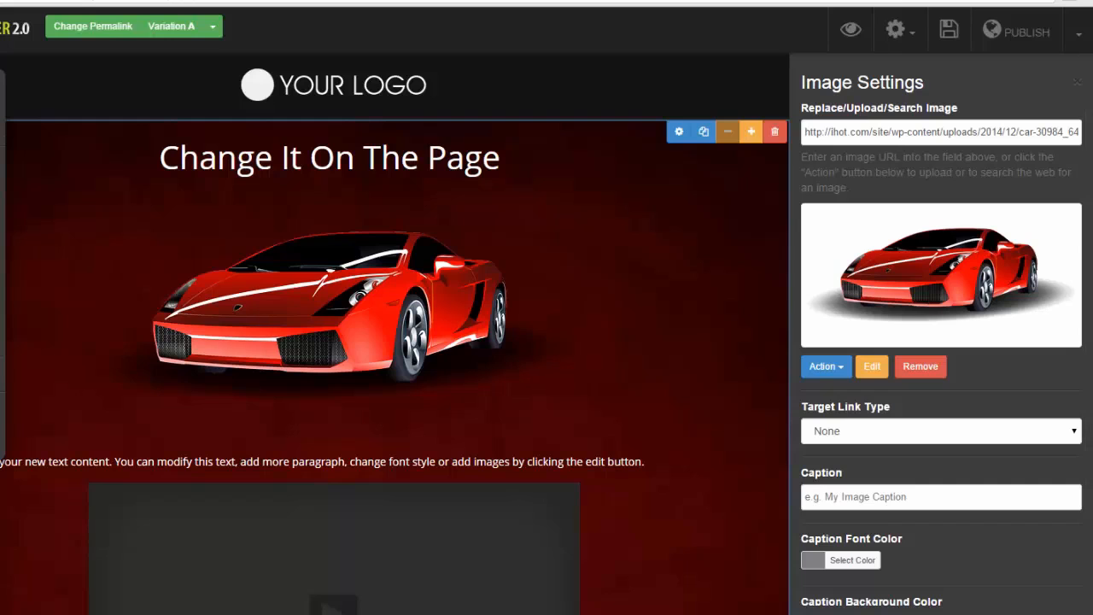
Examine the image editor and the Target Link Type options available for the car image
scroll(395, 335, down, 1)
scroll(394, 335, up, 1)
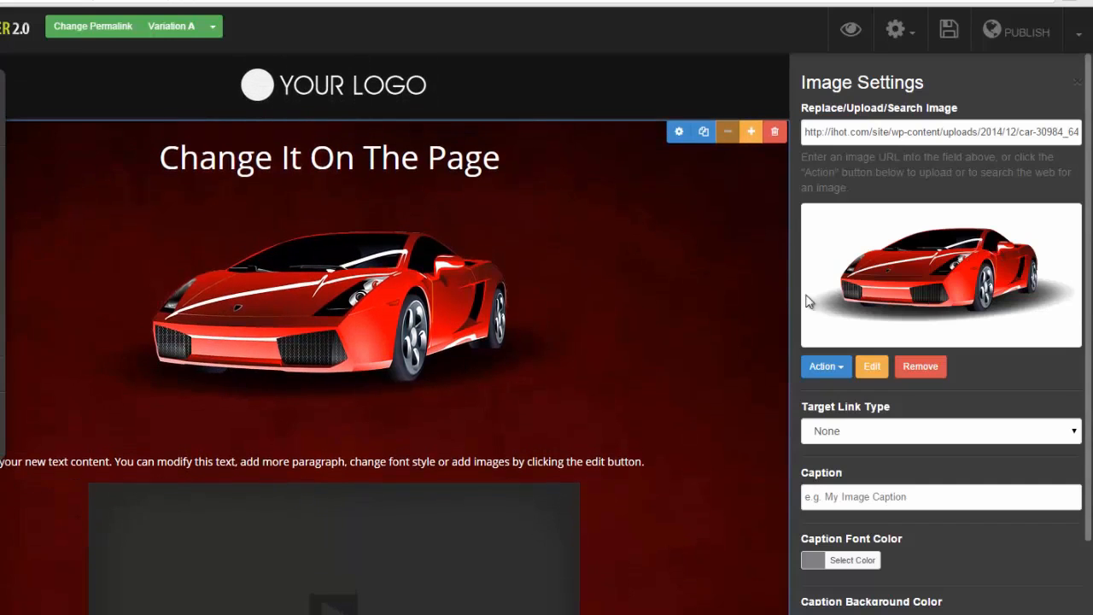
click(875, 371)
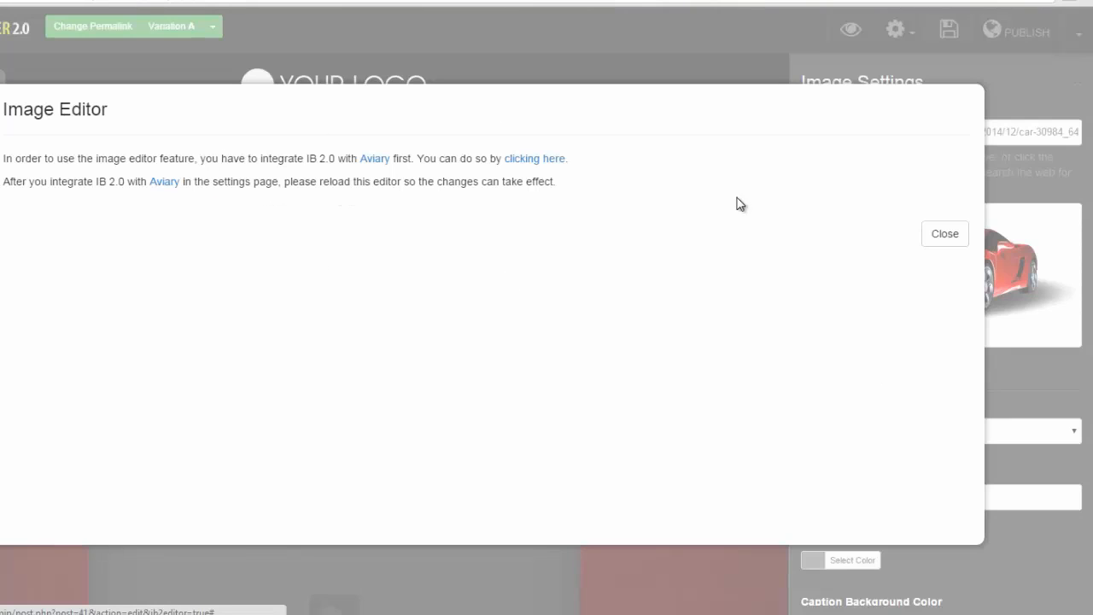
click(950, 237)
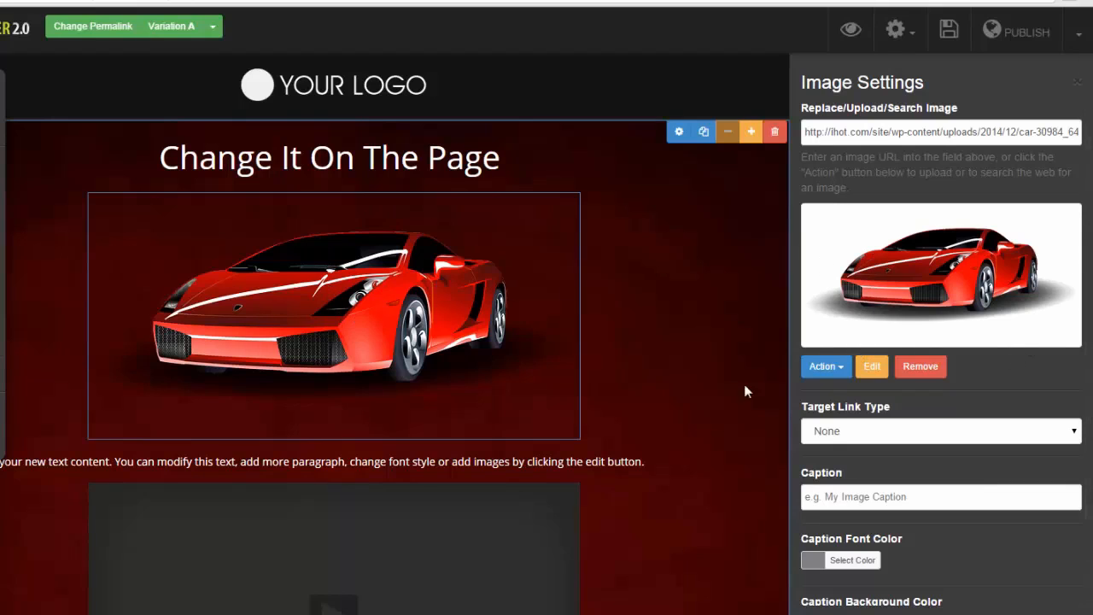
click(1074, 433)
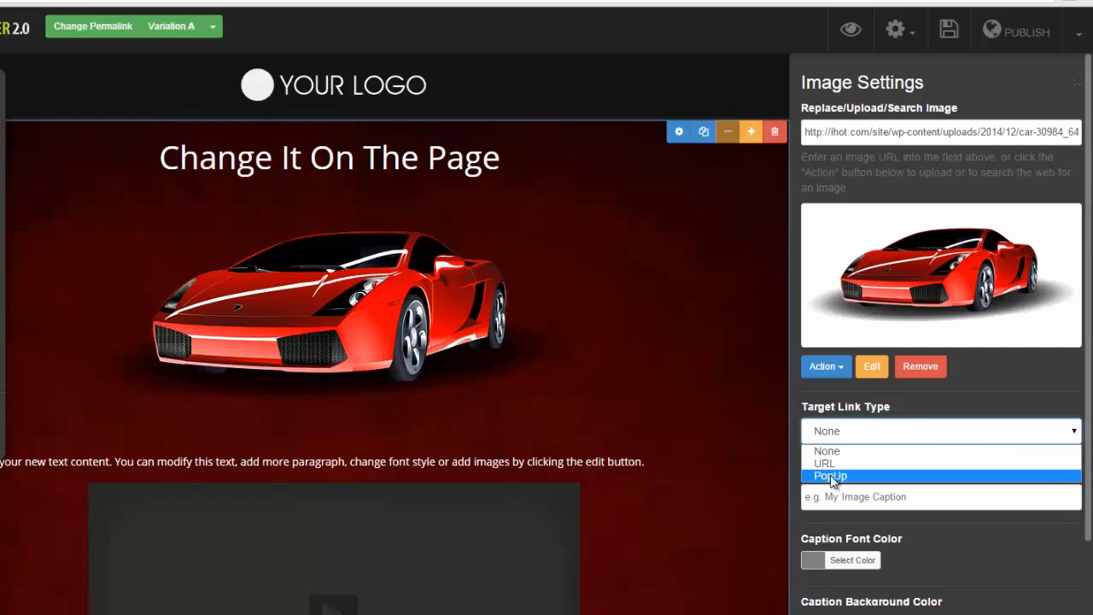
click(690, 484)
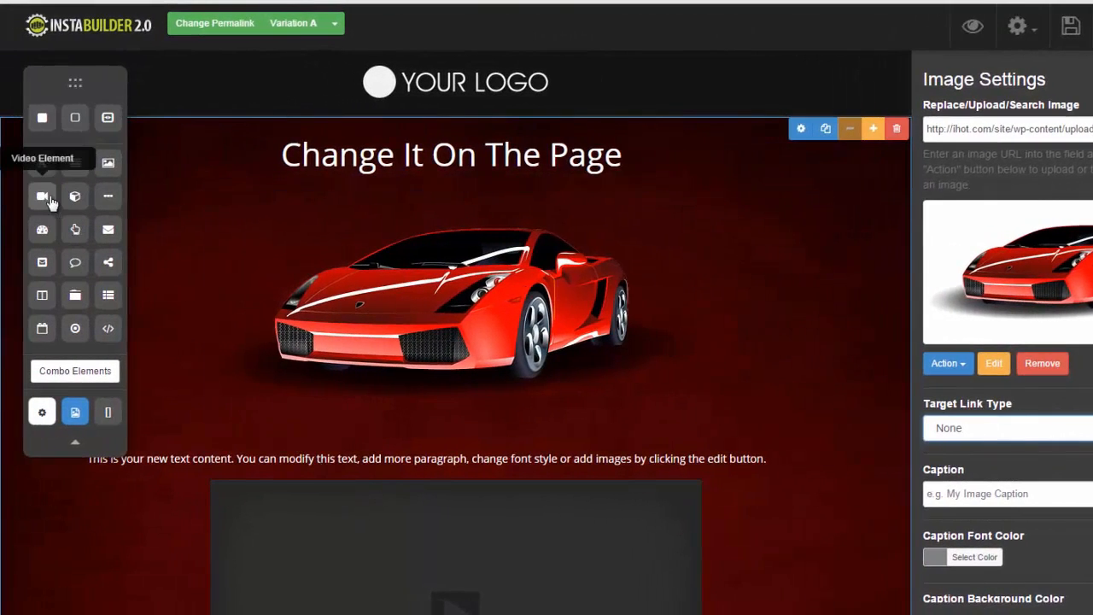
Insert a video element directly below the top headline and delete the car image beneath it
drag(42, 199, 468, 207)
click(549, 553)
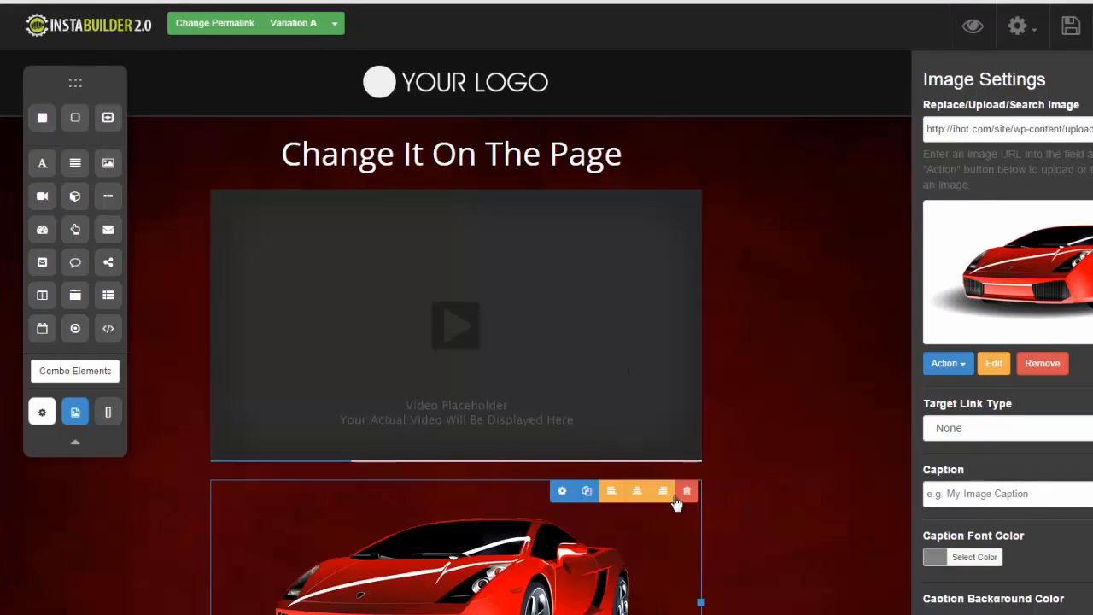
click(687, 492)
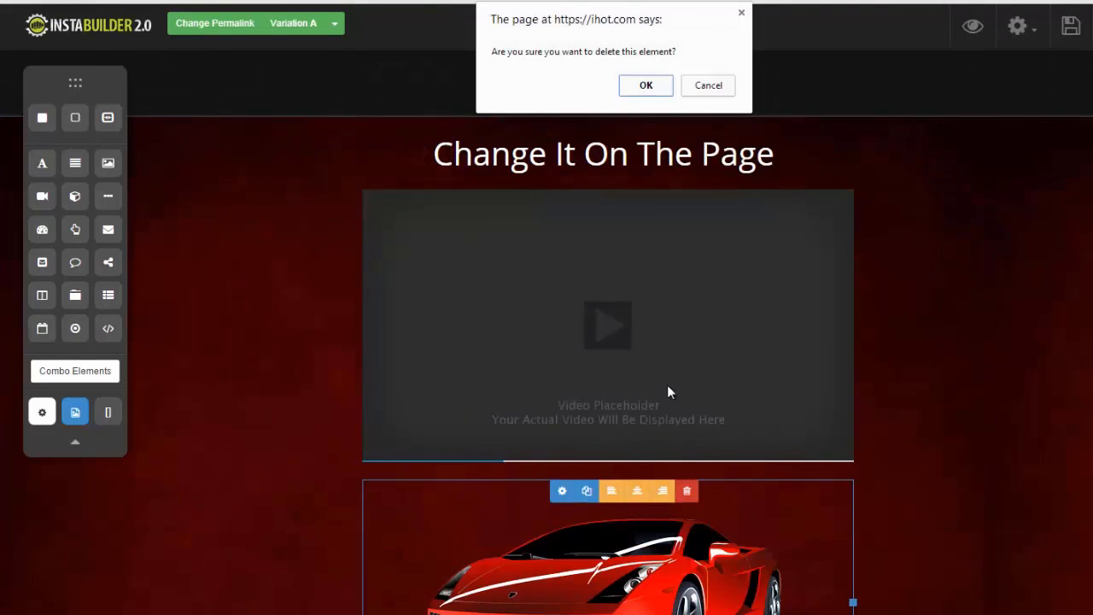
click(646, 86)
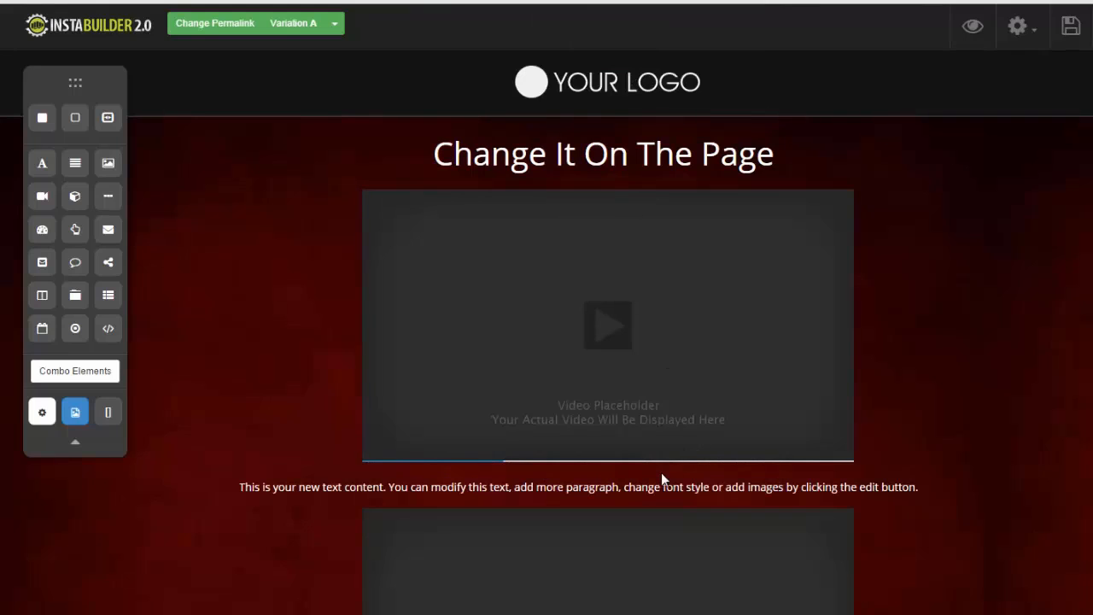
Delete the original video placeholder below the paragraph
click(838, 540)
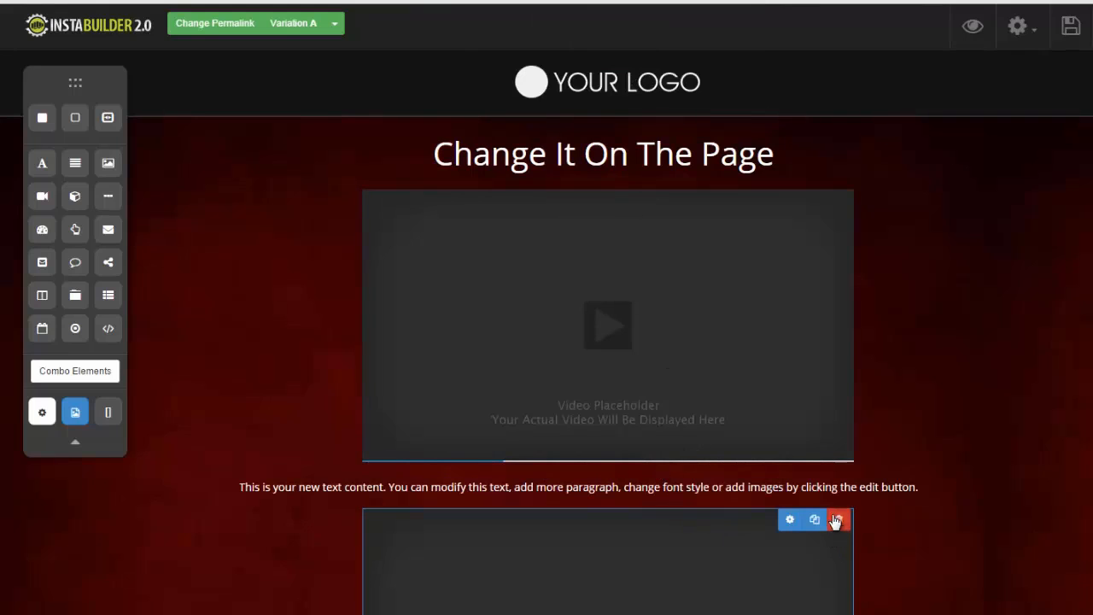
click(838, 520)
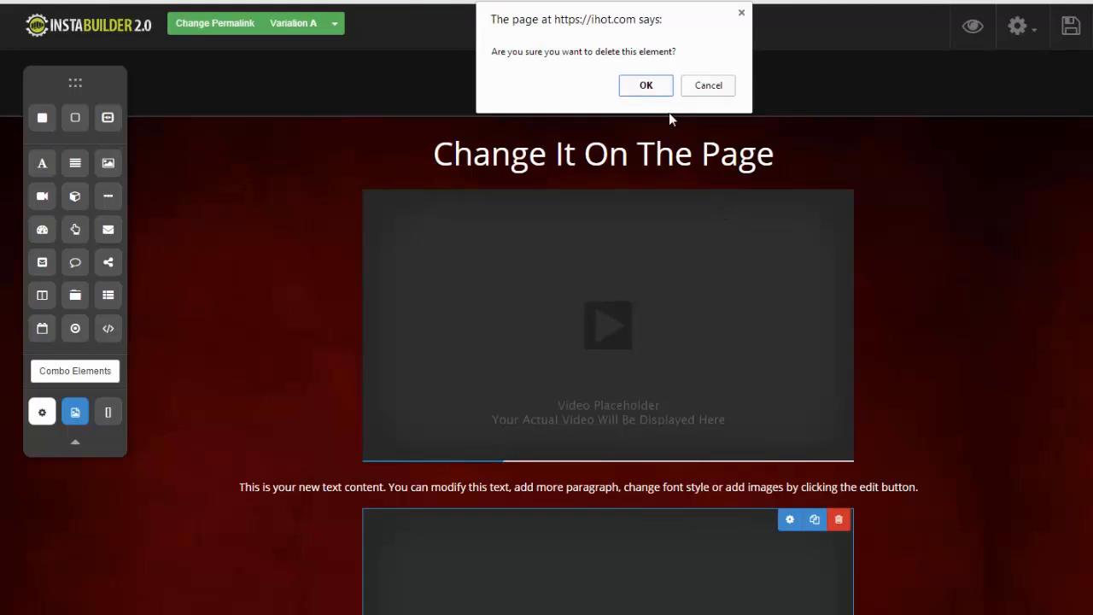
click(651, 88)
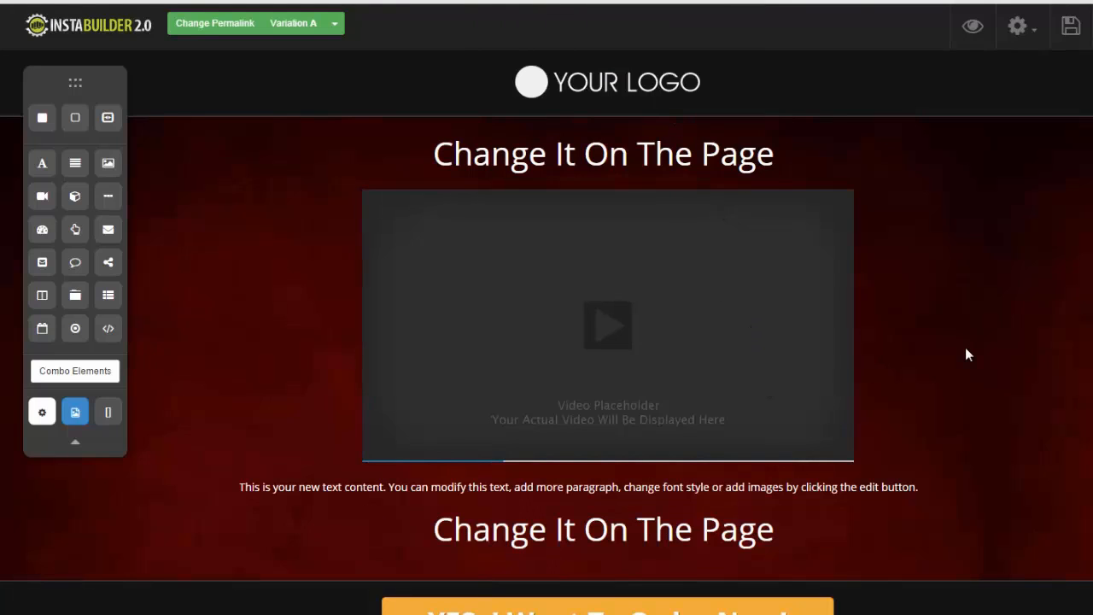
Try the Embed Code type and the Autoplay option on the new video, restoring YouTube and turning Autoplay off again
click(819, 277)
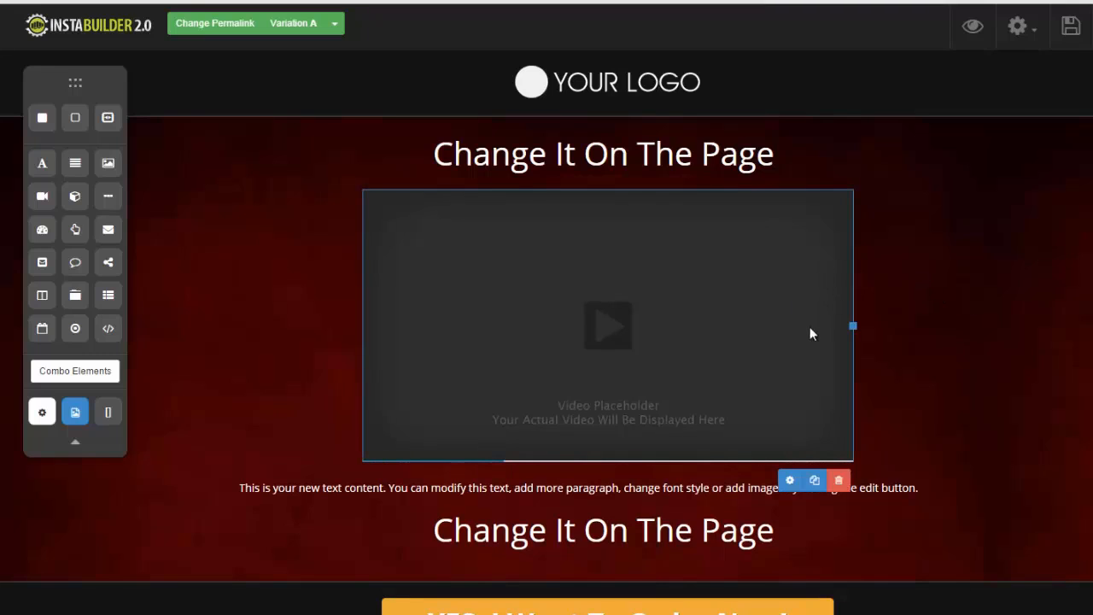
click(790, 480)
click(1079, 127)
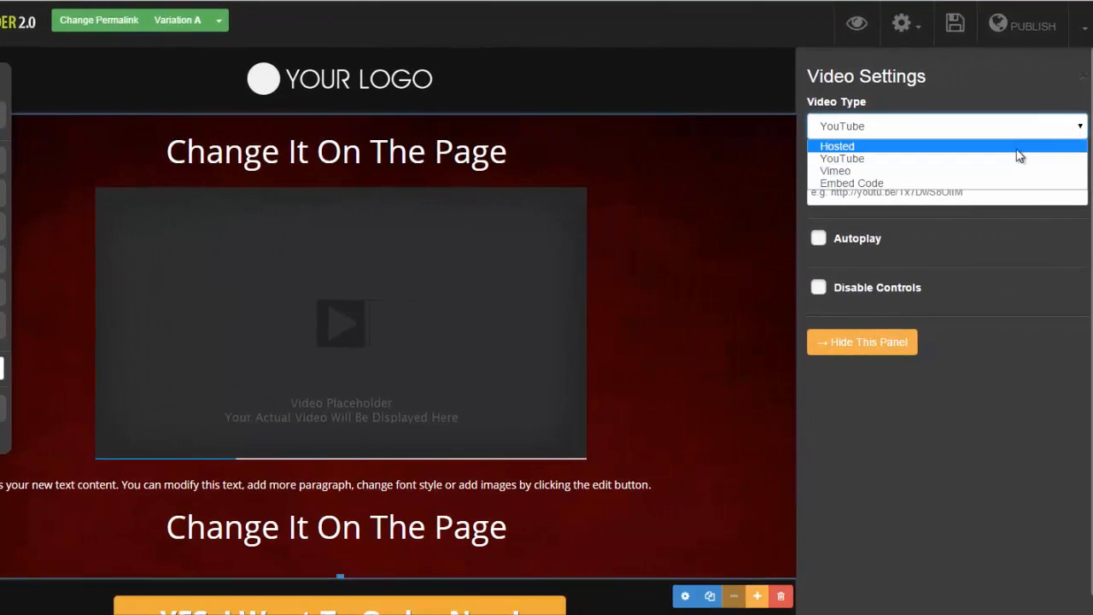
click(993, 186)
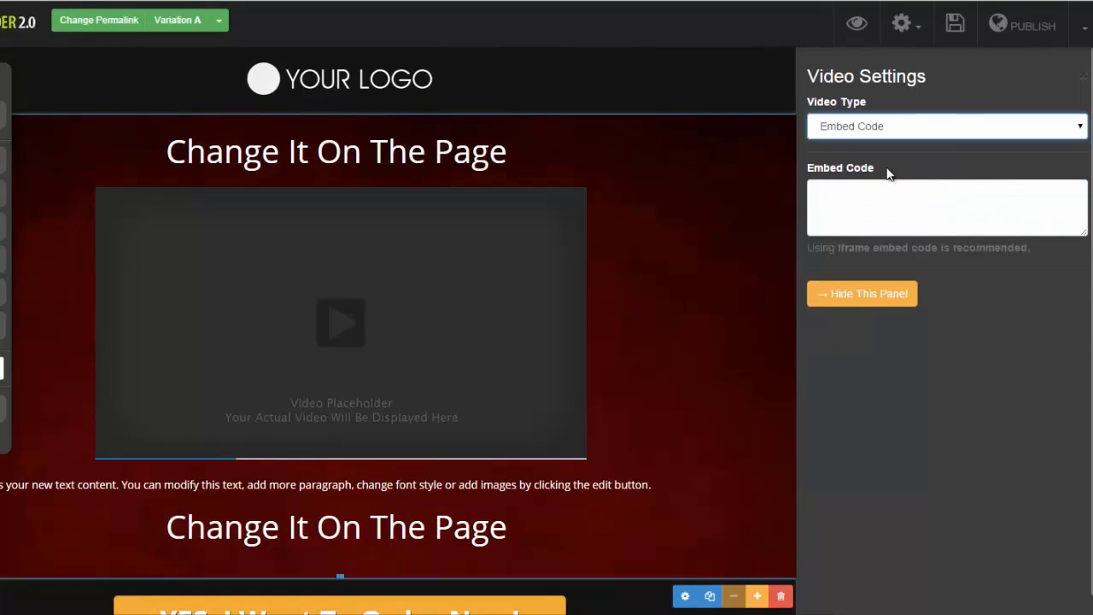
click(1081, 129)
click(956, 156)
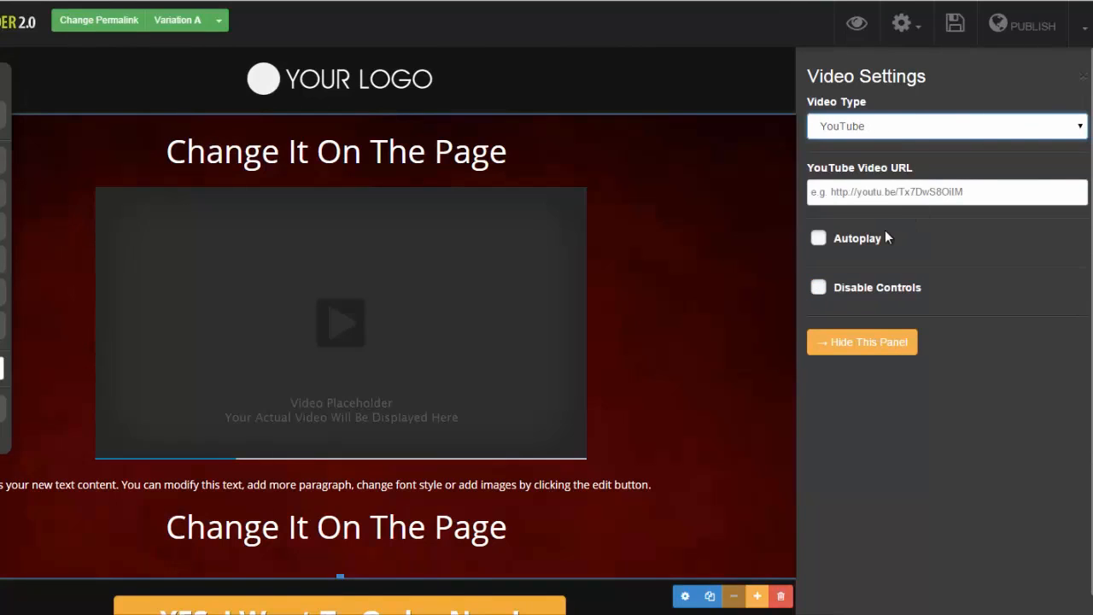
click(819, 239)
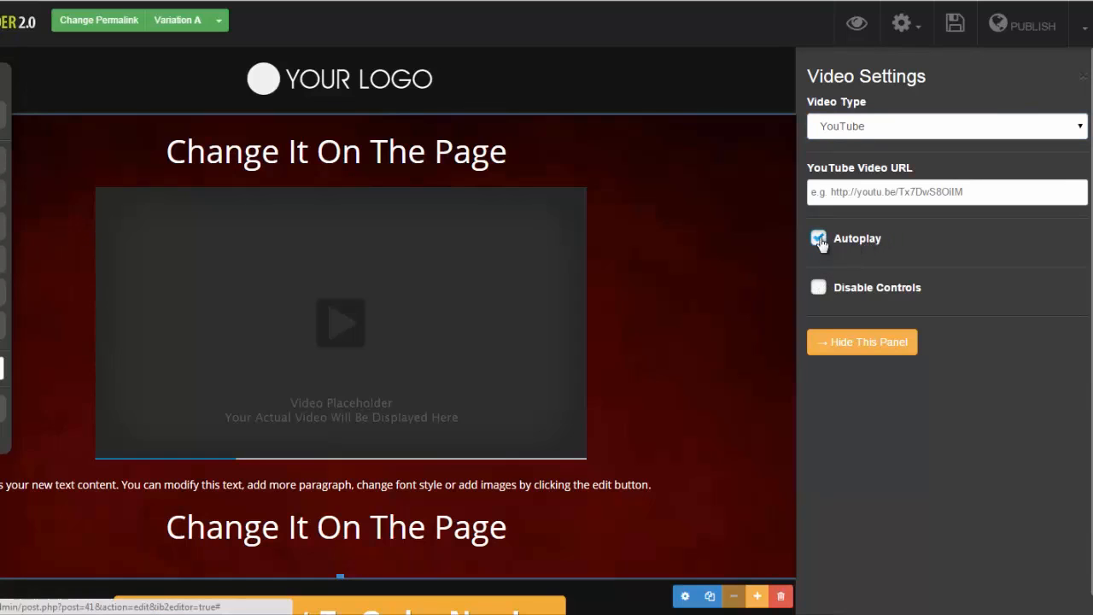
click(819, 240)
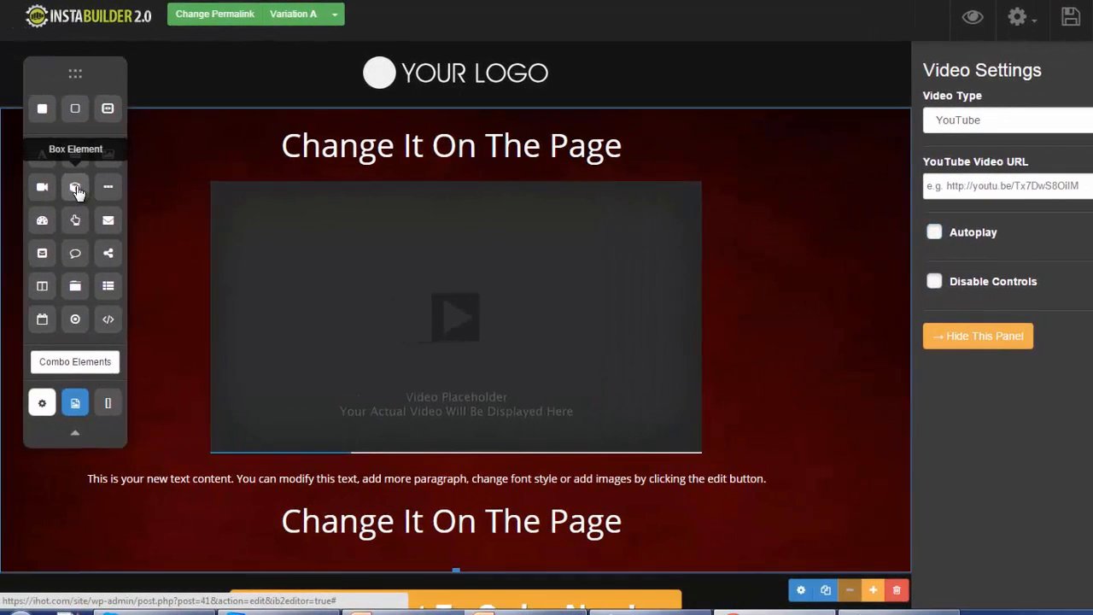
Insert a box element between the top headline and the video, and open its box settings
drag(76, 189, 441, 198)
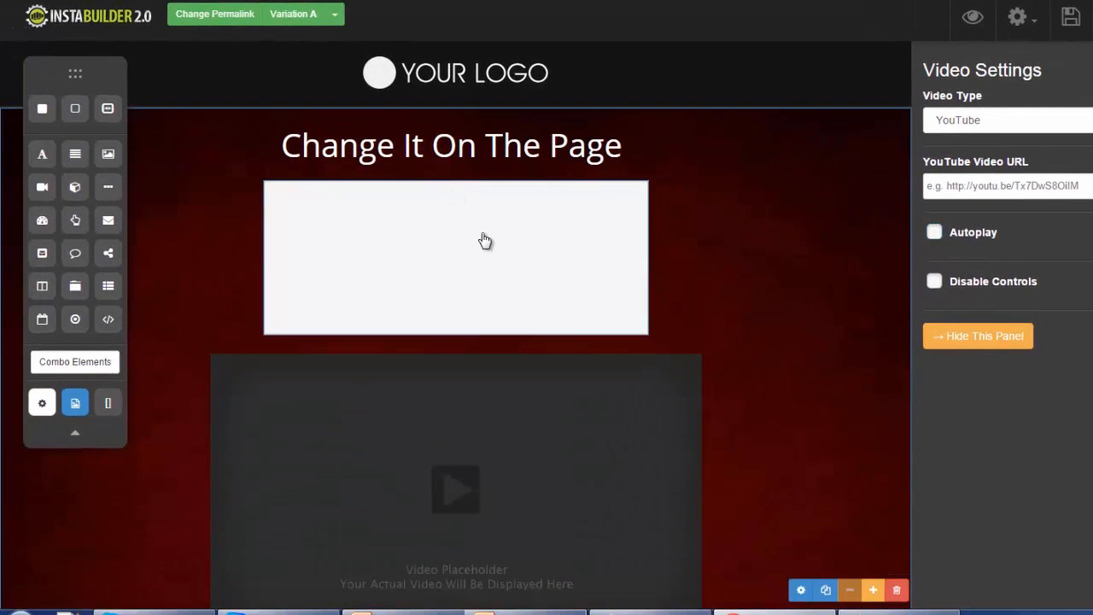
click(485, 240)
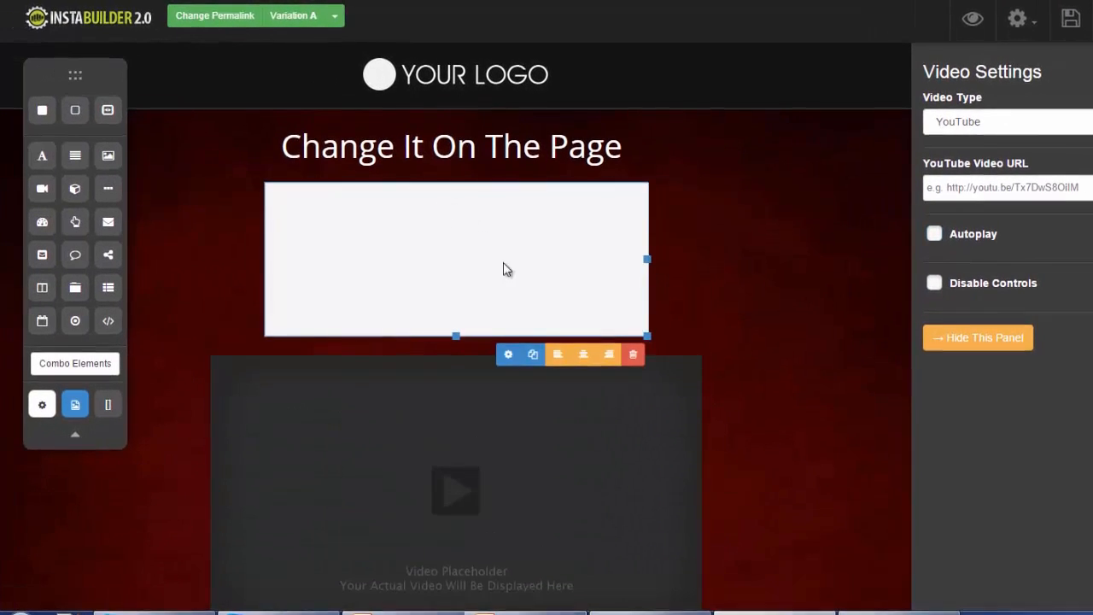
click(508, 360)
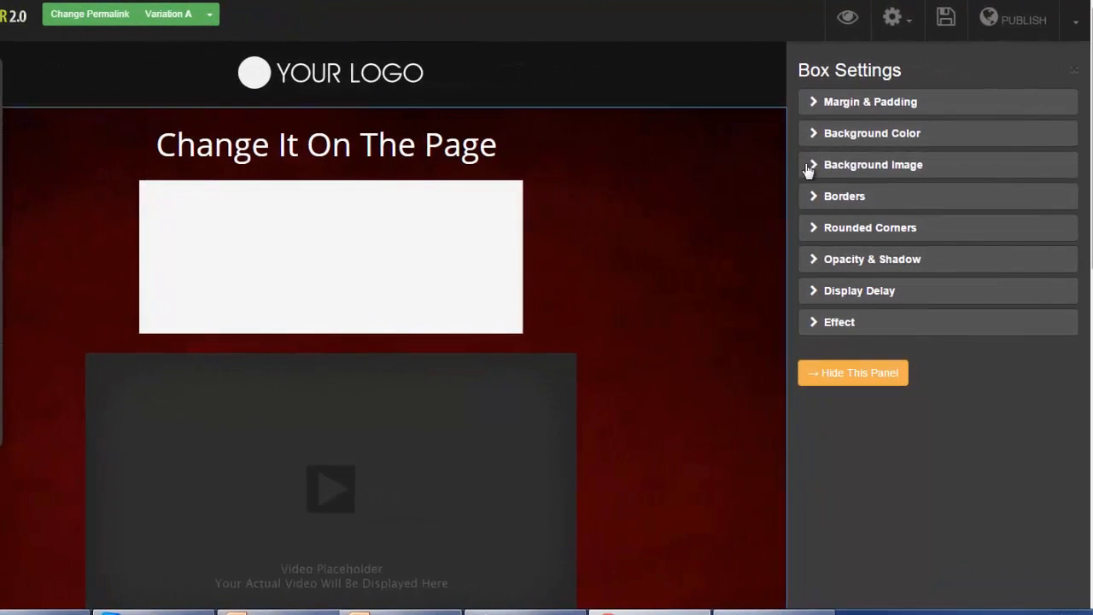
Set the box's background color to a bright orange-red
click(815, 111)
click(815, 109)
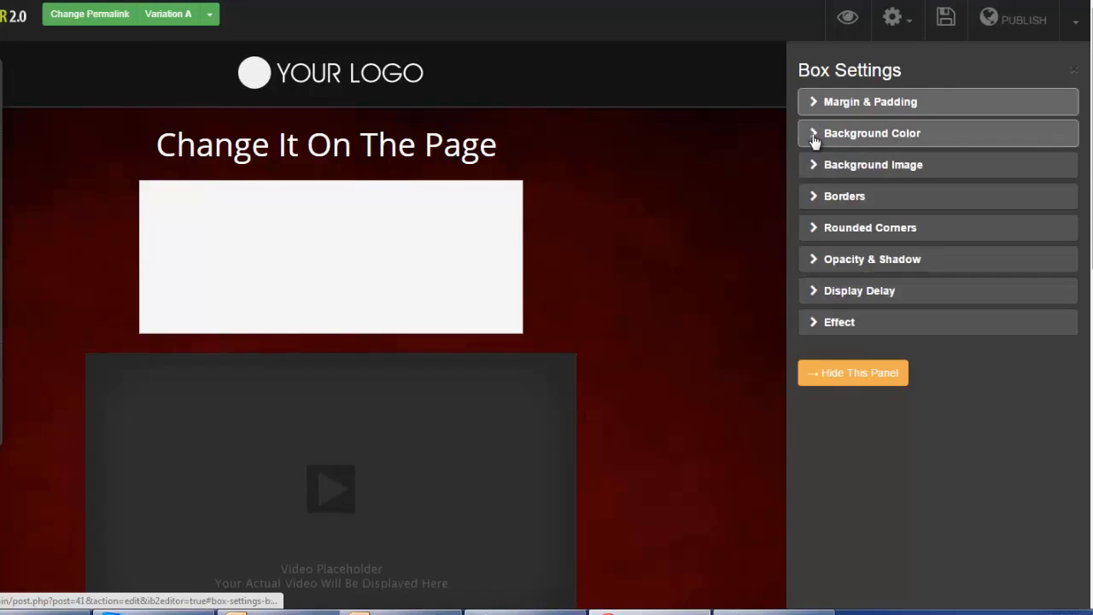
click(816, 137)
click(813, 199)
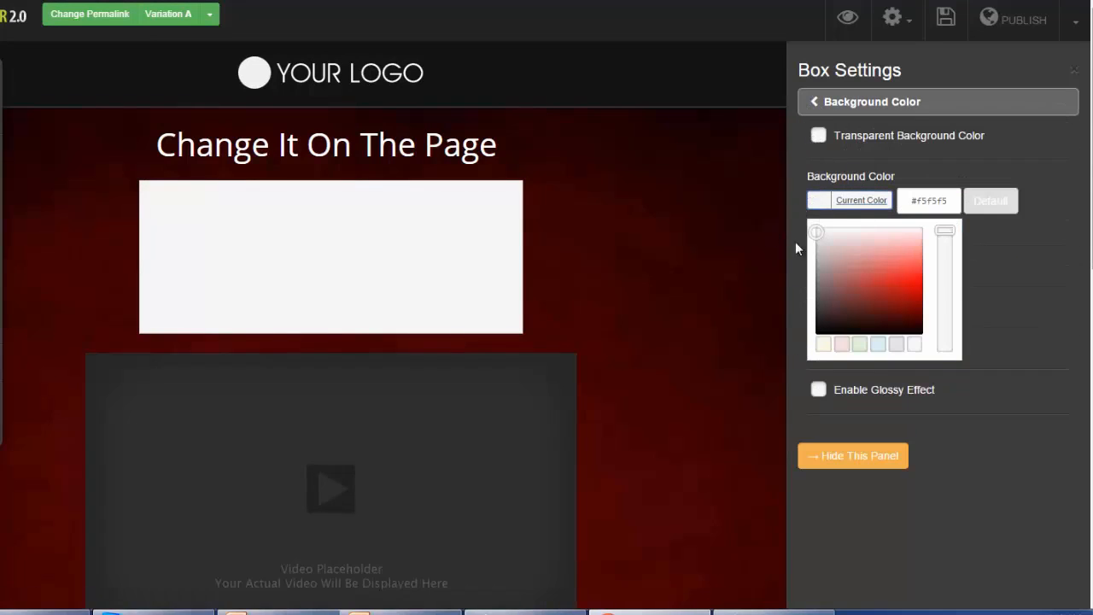
click(889, 298)
drag(889, 296, 896, 275)
click(813, 109)
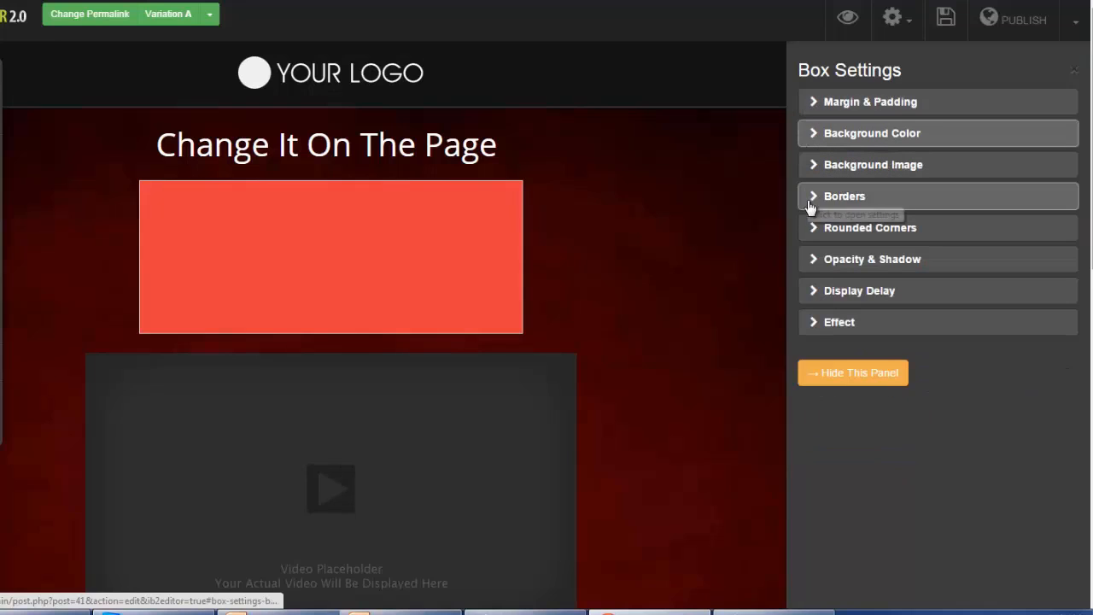
Round the box's bottom corners by 6 px and try to round its top corners
click(814, 227)
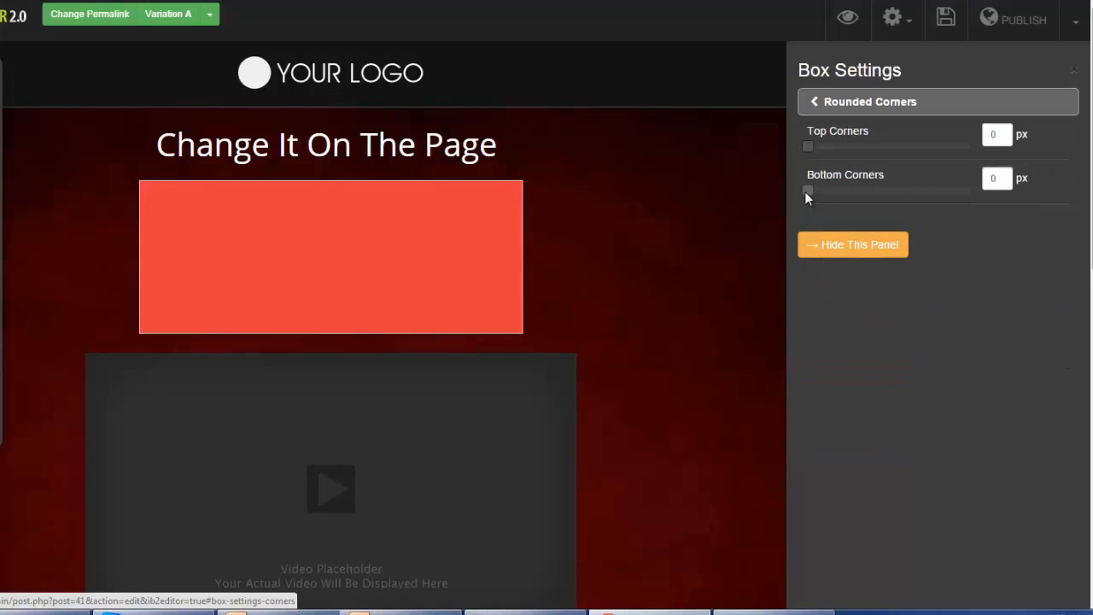
drag(807, 190, 857, 190)
drag(809, 151, 868, 152)
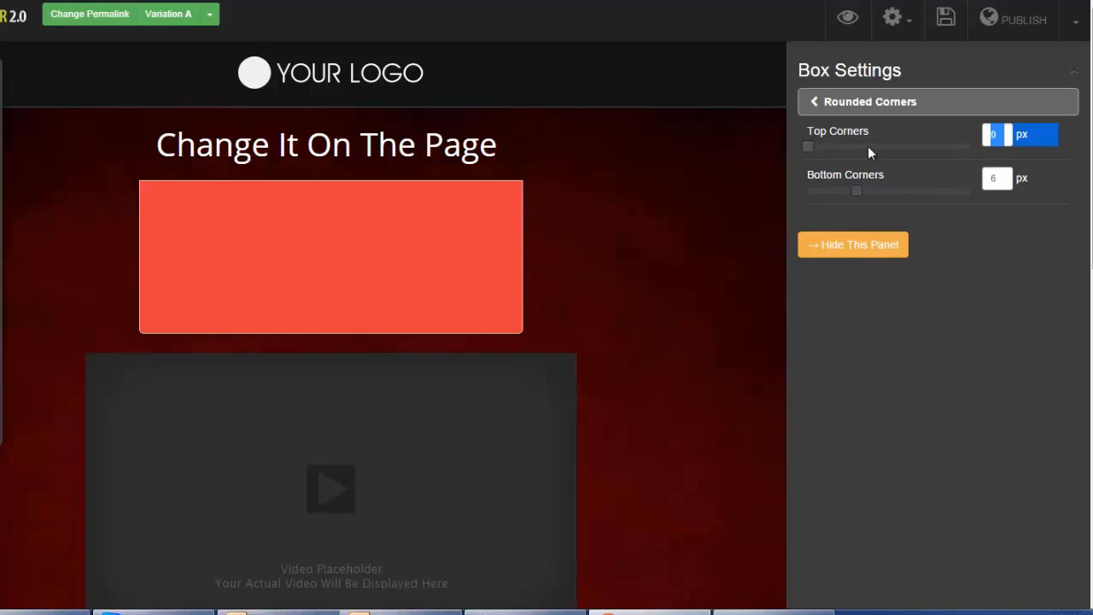
click(815, 109)
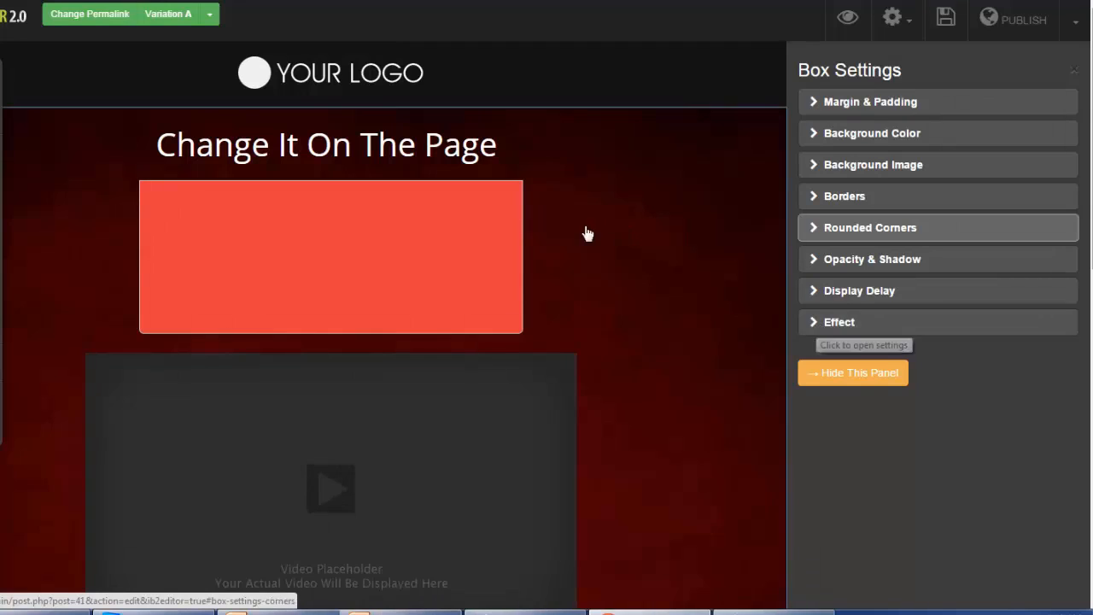
Examine the Display Animation options available for the box's effect
click(816, 322)
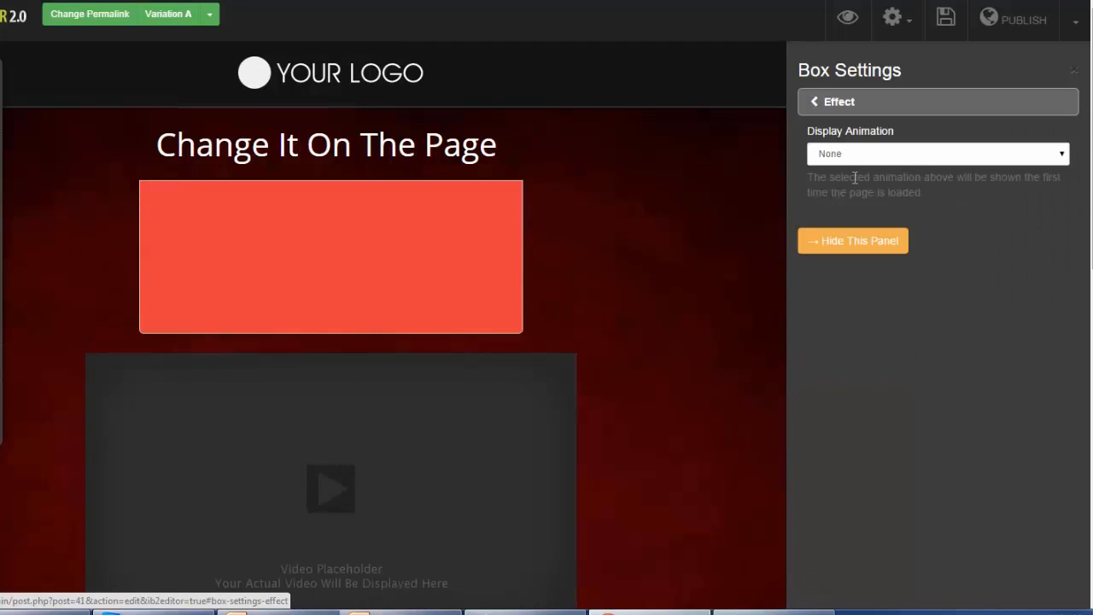
click(1064, 155)
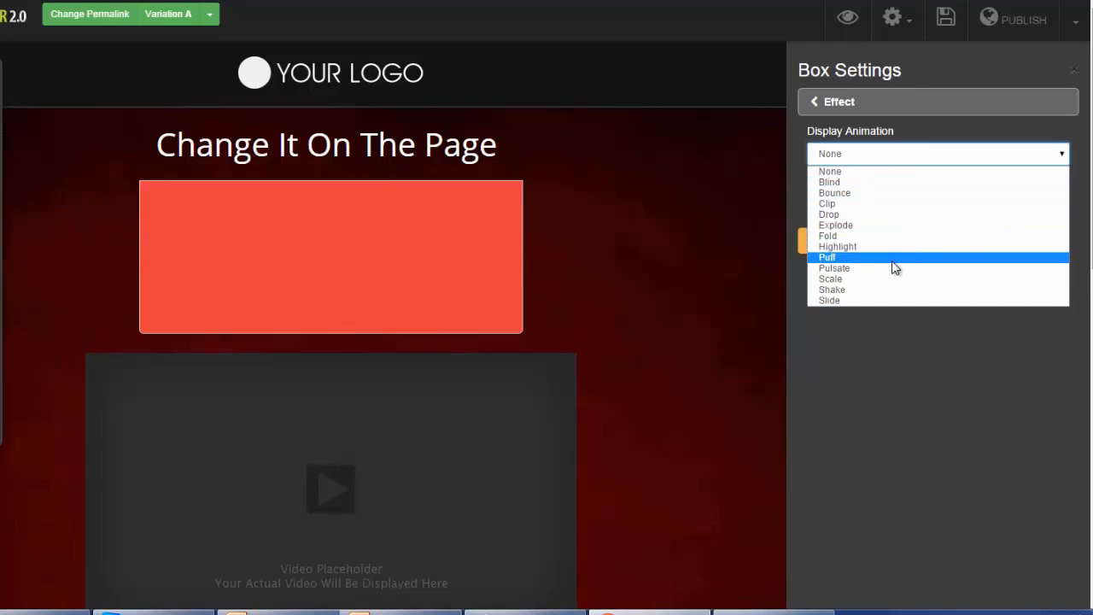
click(885, 363)
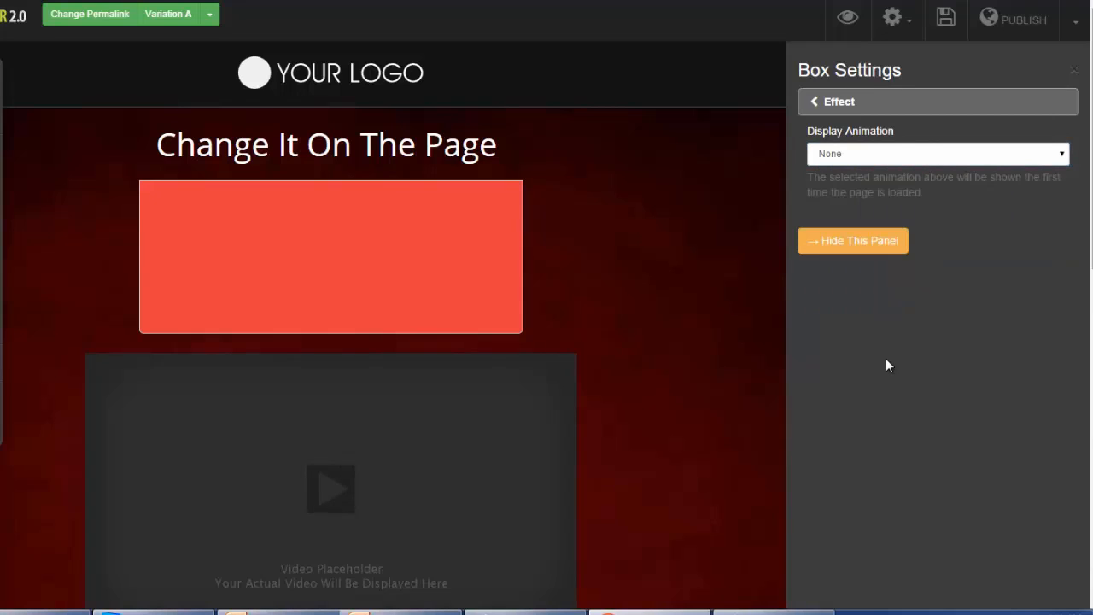
Delete the red box between the top headline and the video
click(377, 263)
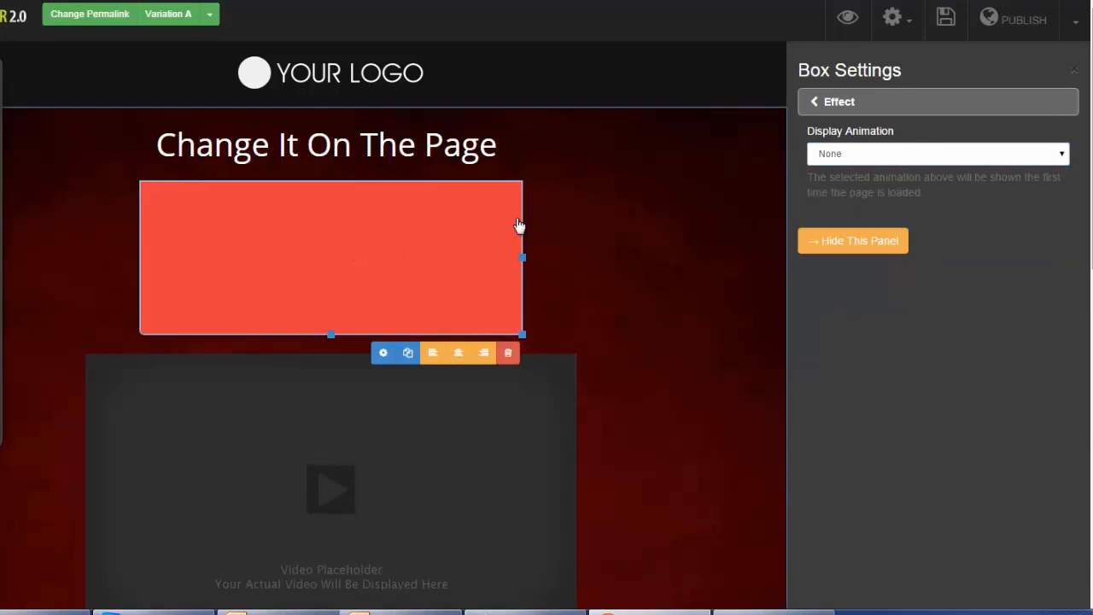
click(507, 353)
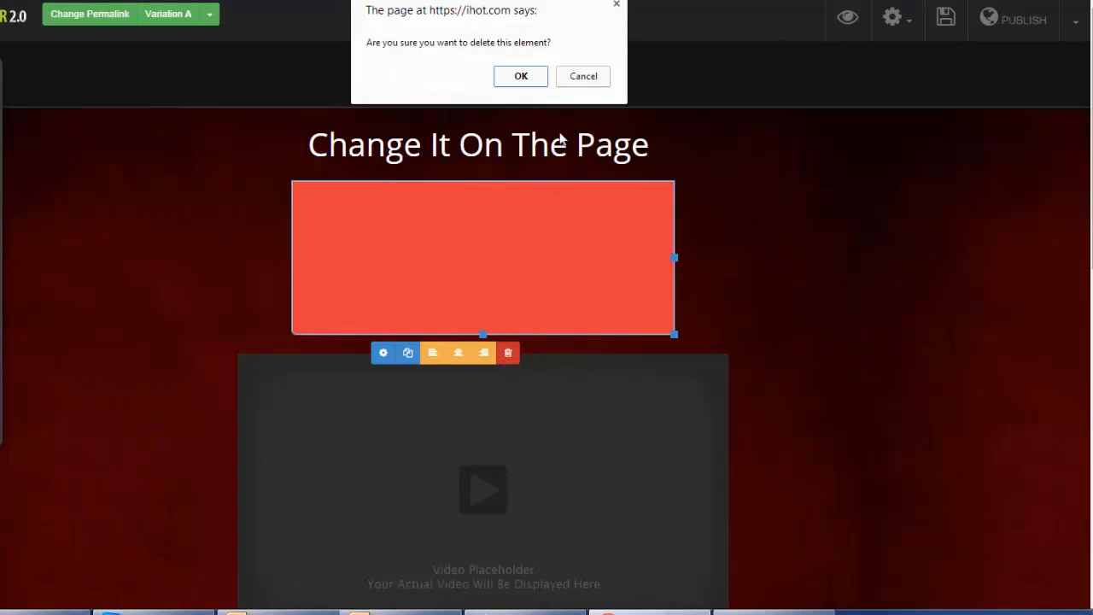
click(519, 79)
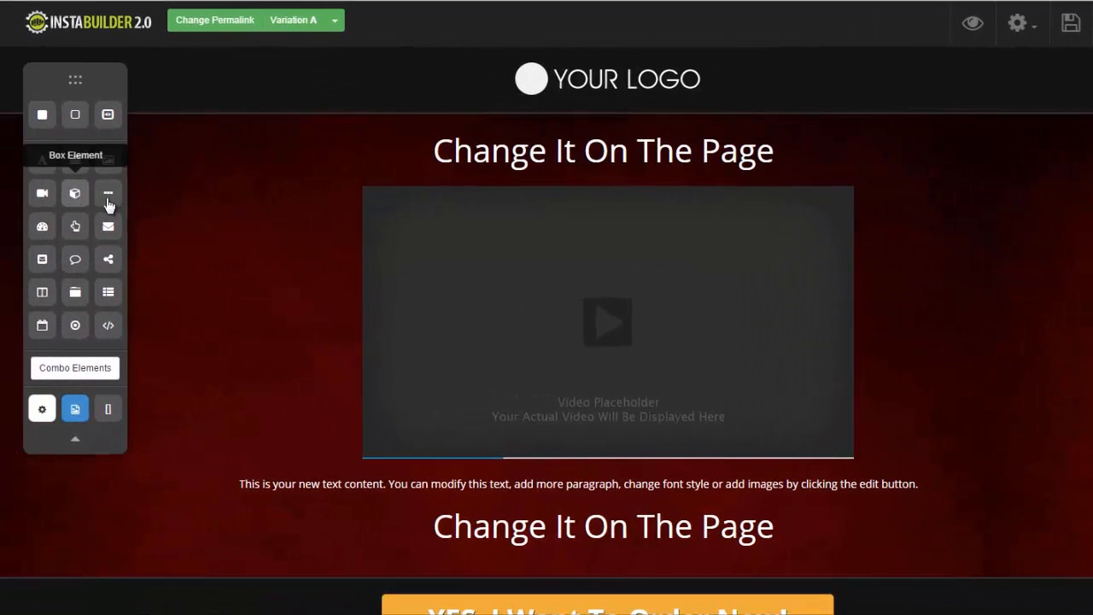
Insert a horizontal line element directly below the top headline and delete the video placeholder beneath it
drag(108, 197, 547, 205)
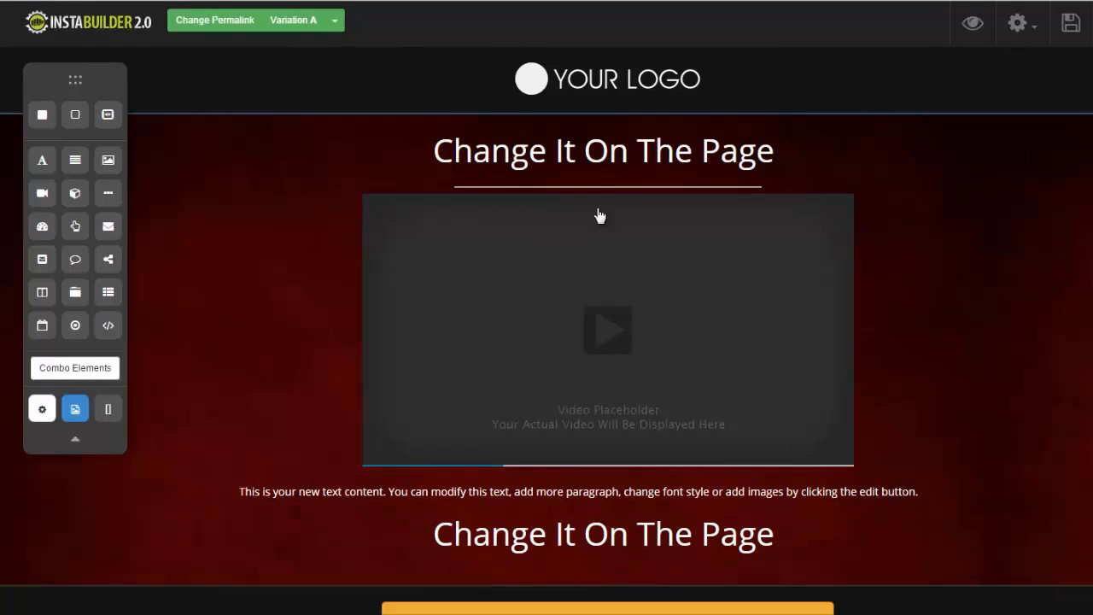
click(731, 193)
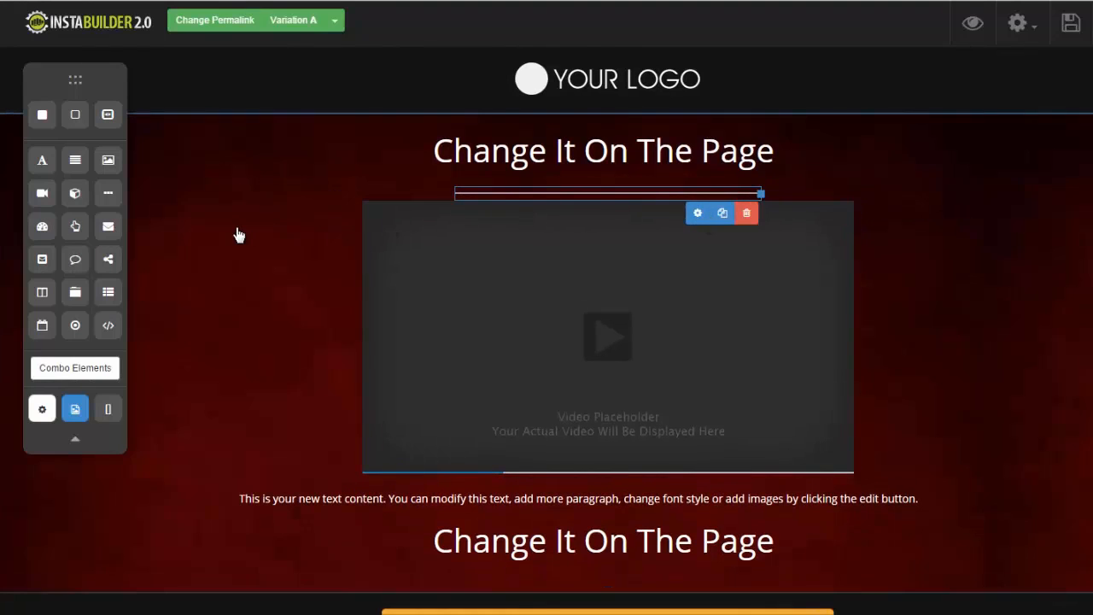
click(840, 331)
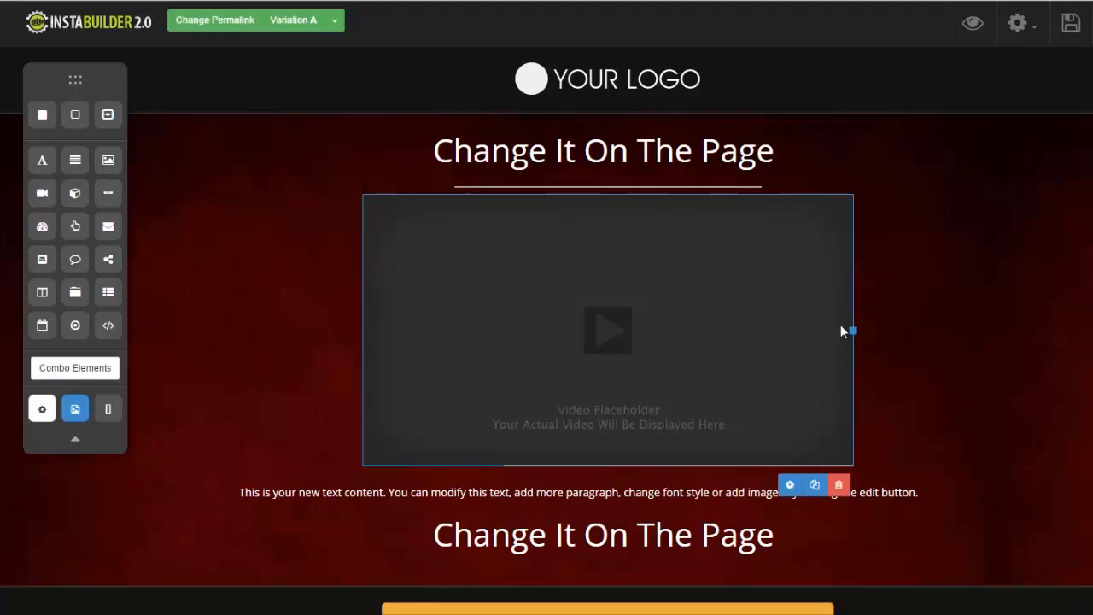
click(839, 484)
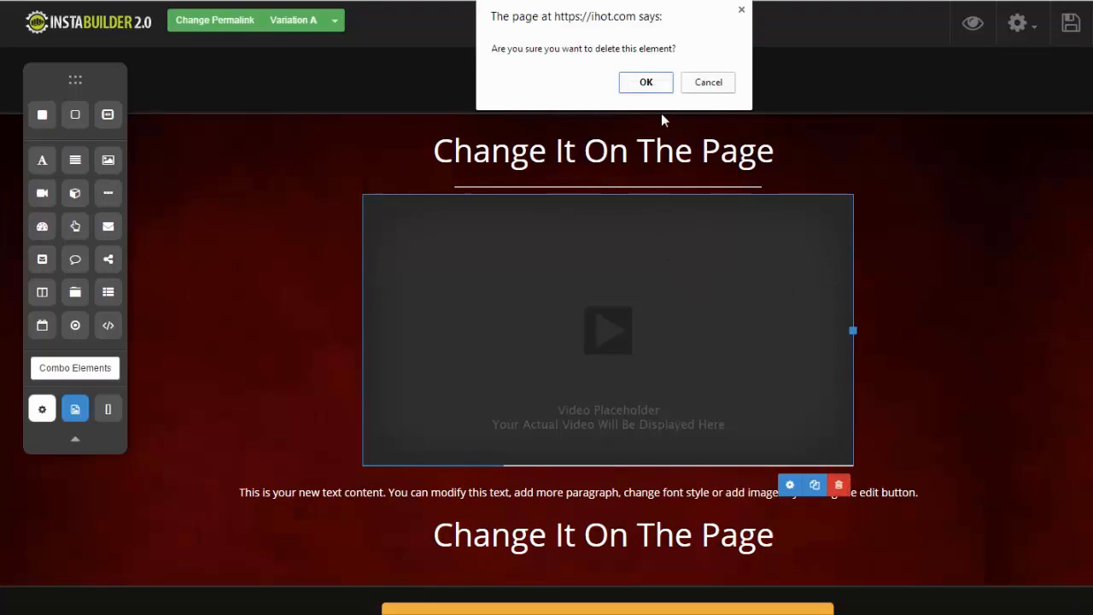
click(647, 82)
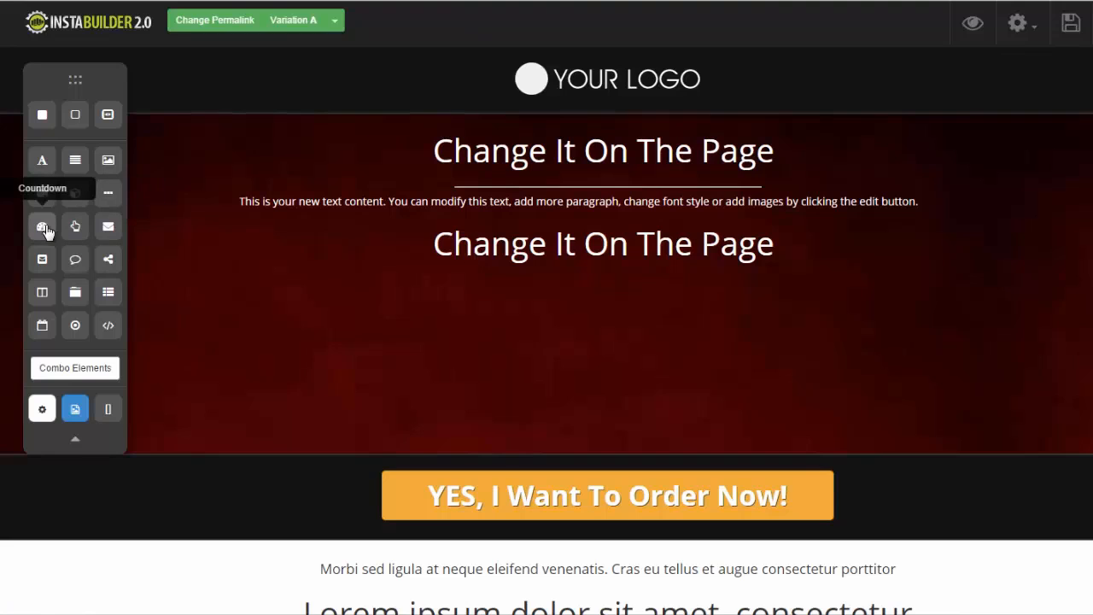
Insert a countdown element below the second headline and open its settings
drag(44, 224, 606, 298)
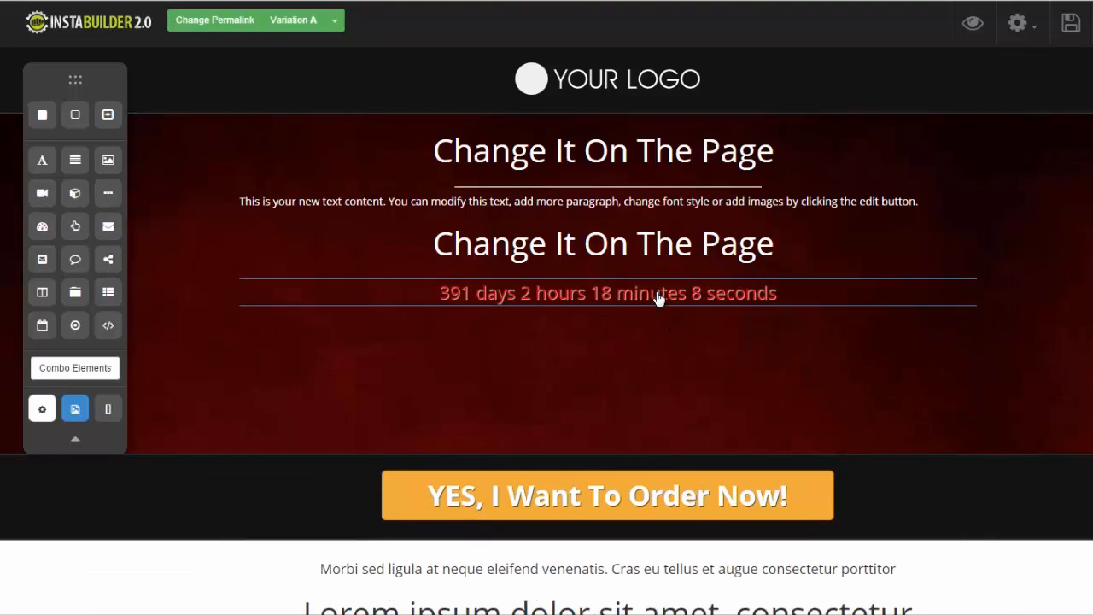
mouse_move(701, 307)
click(864, 325)
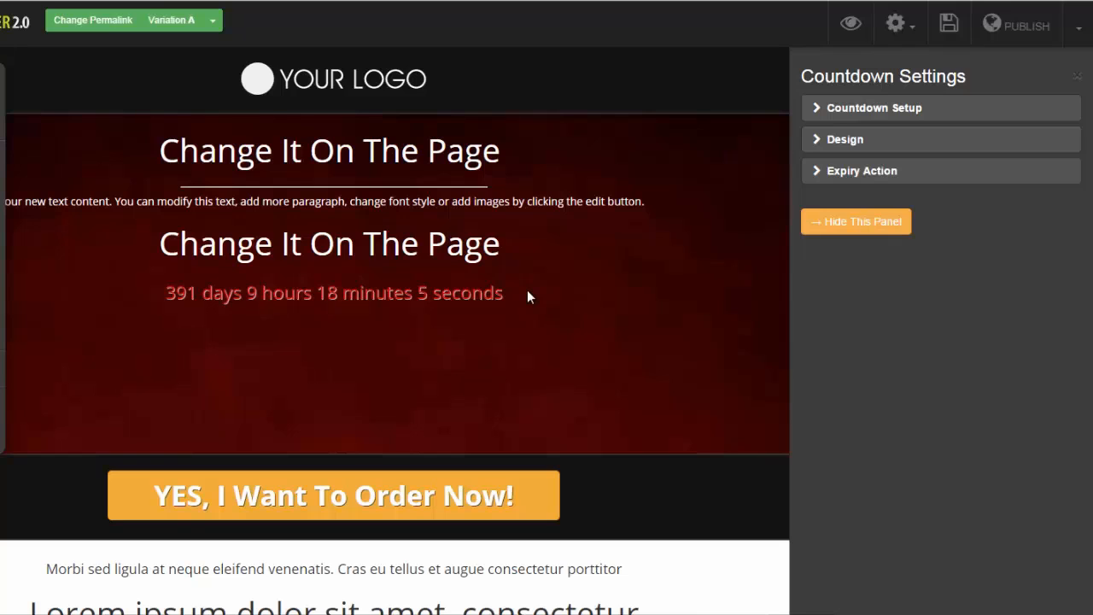
Check the available countdown types, keeping Exact Date & Time, and try Hour 9 before restoring it to 7
click(818, 111)
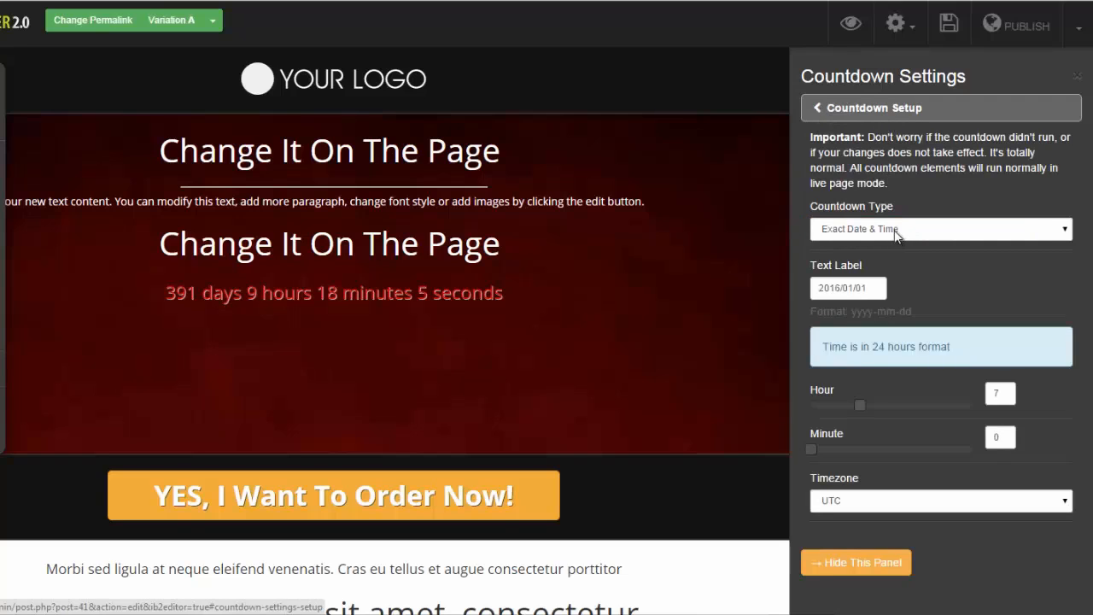
click(1066, 234)
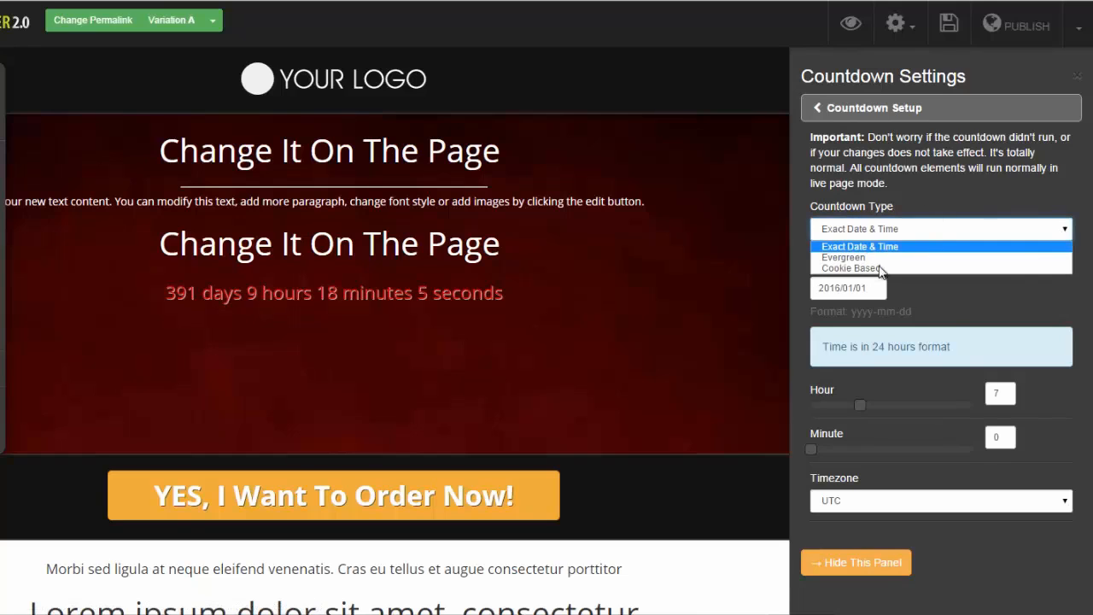
click(996, 193)
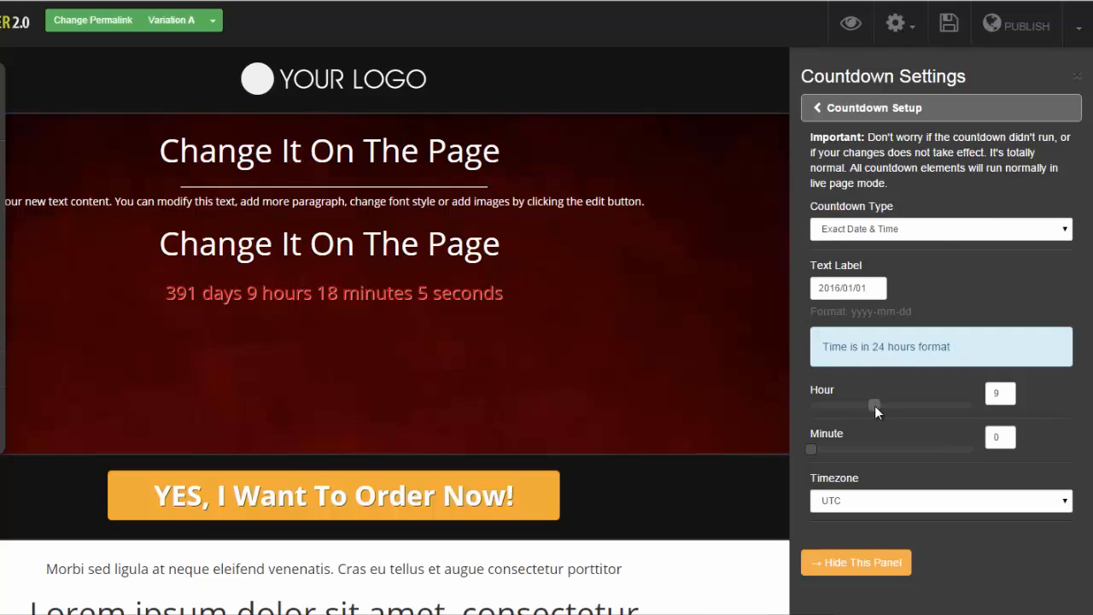
drag(875, 406, 860, 406)
click(814, 113)
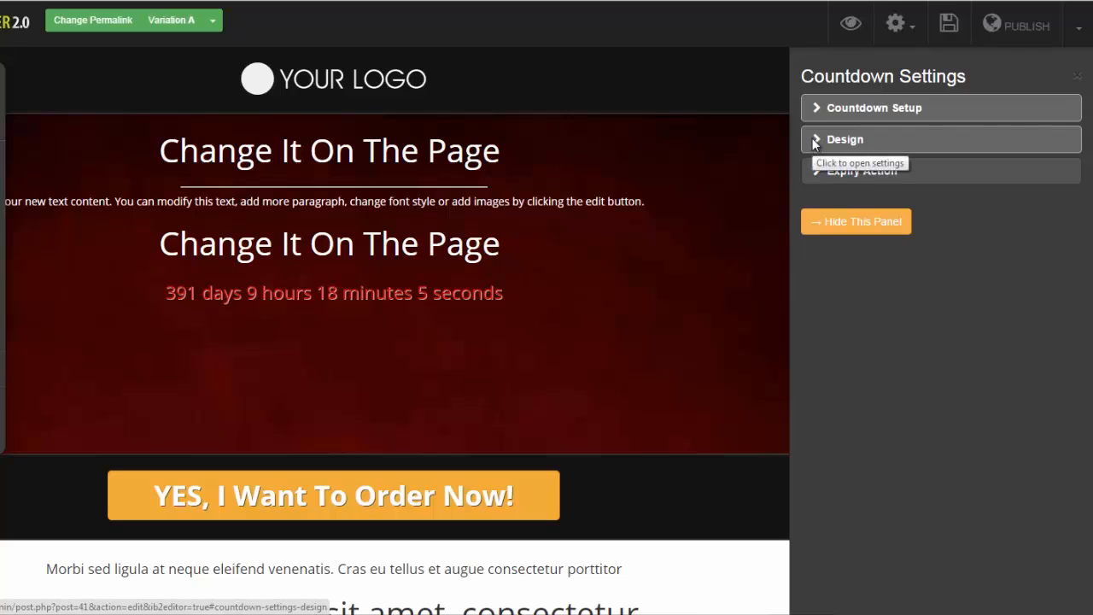
Try the Flat Box and Glossy Box styles on the countdown, and set its style to Circular
click(814, 142)
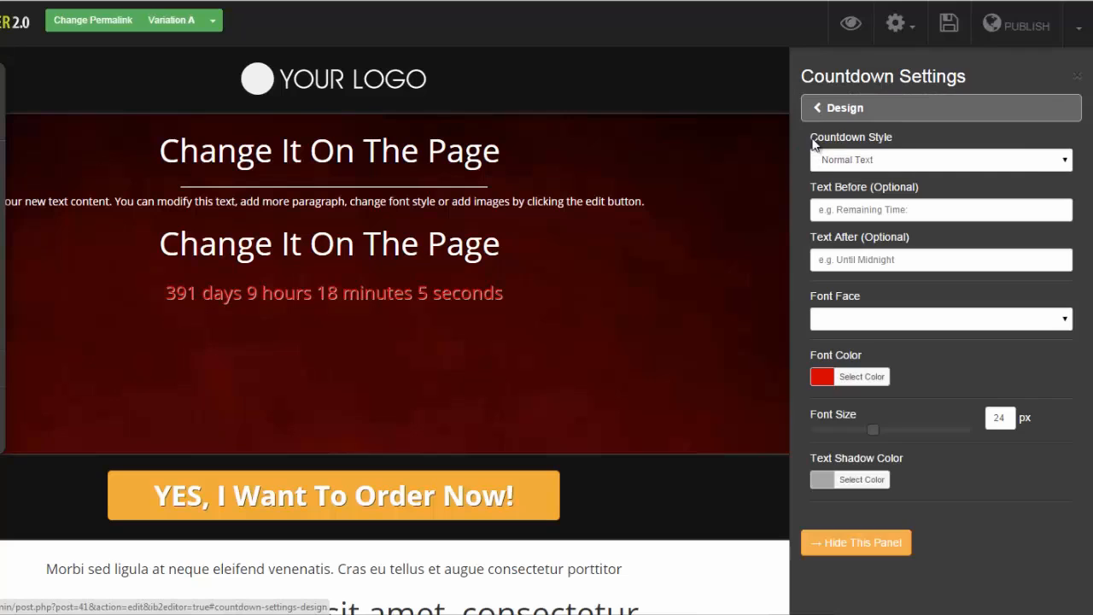
click(1065, 164)
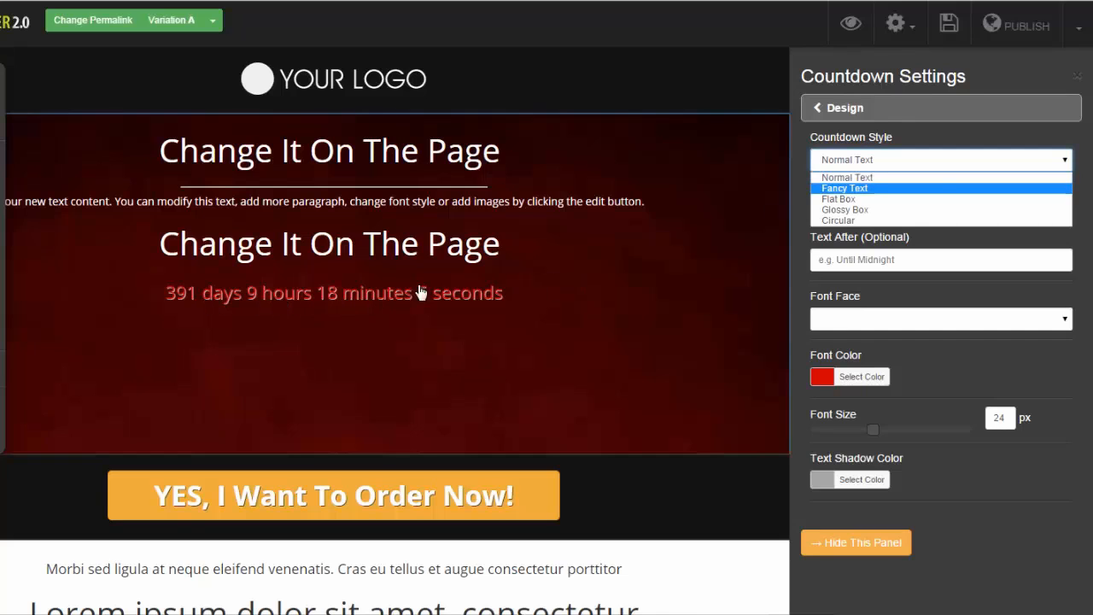
click(839, 199)
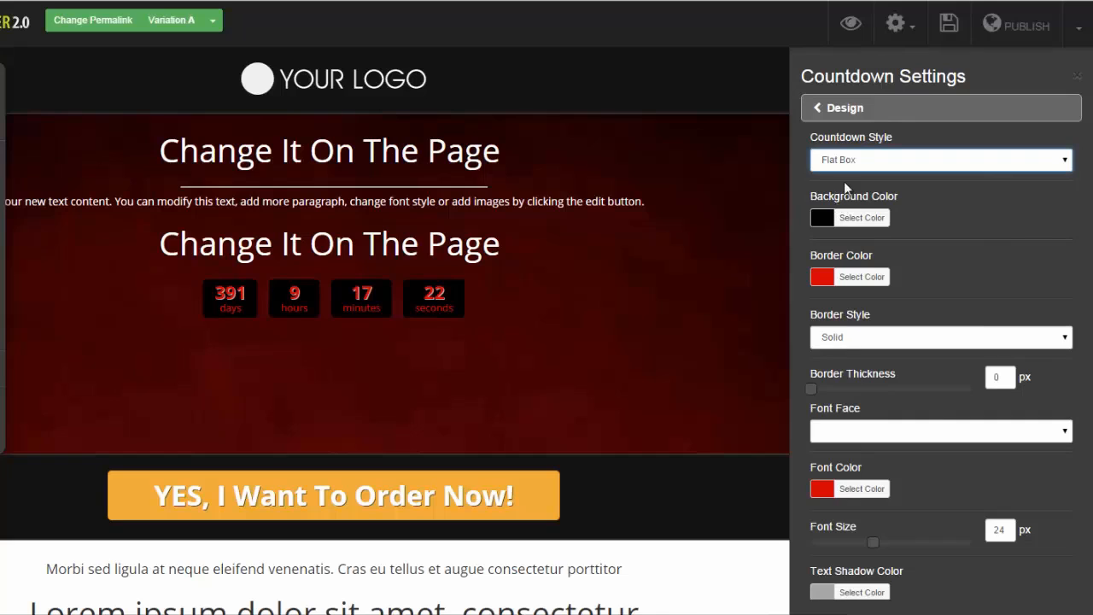
click(1067, 162)
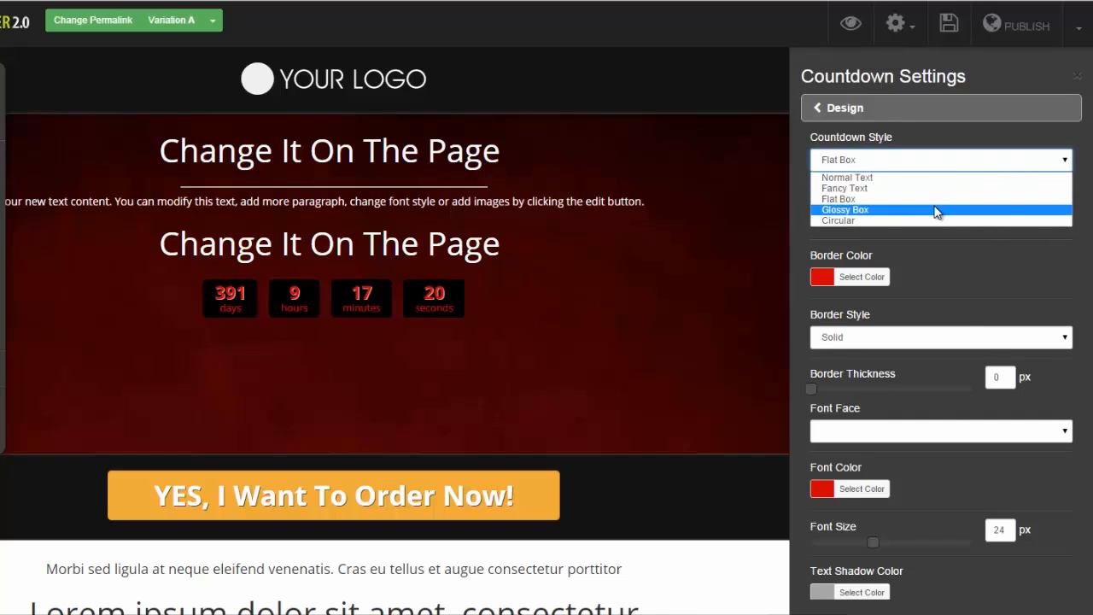
click(937, 210)
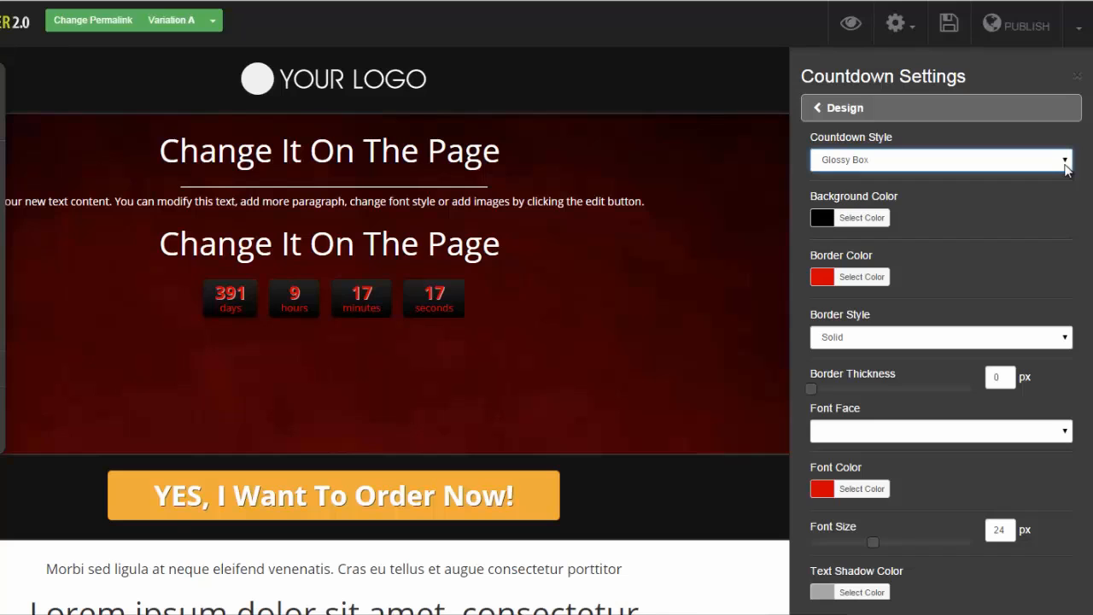
click(1065, 162)
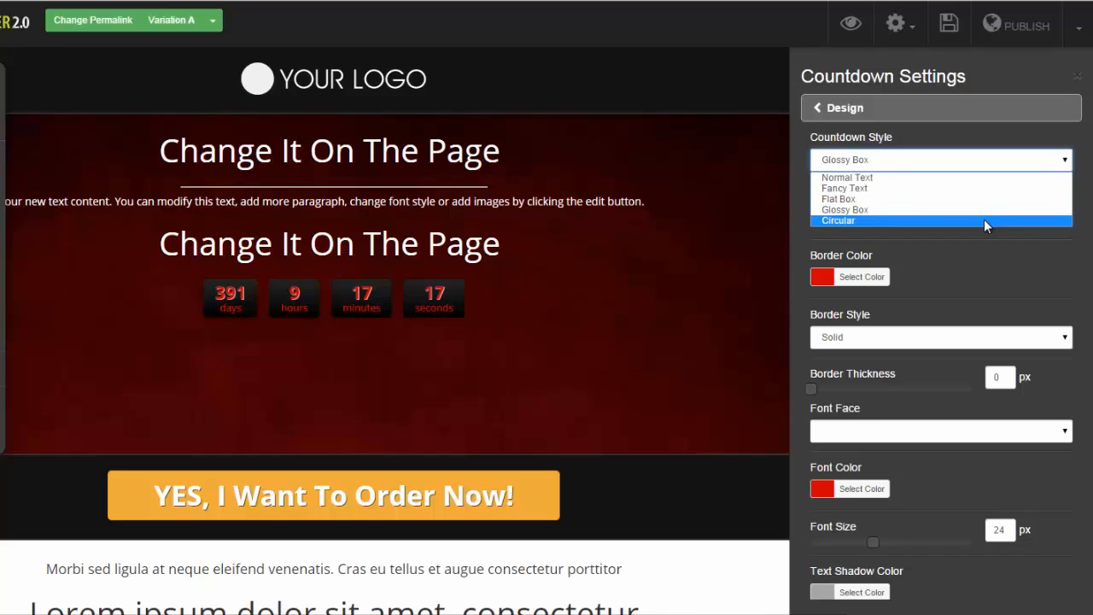
click(984, 220)
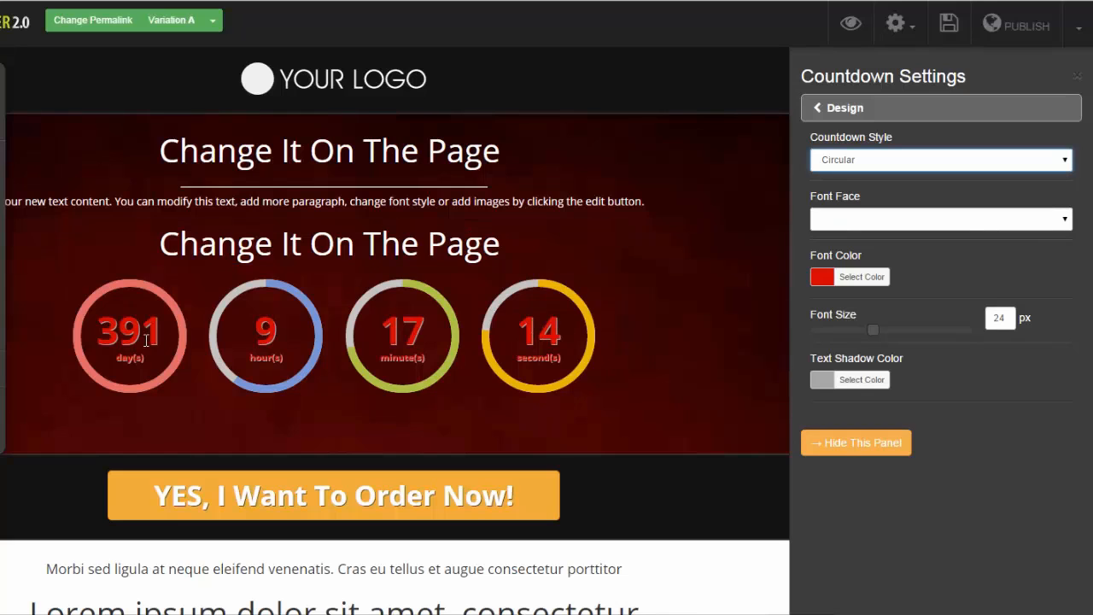
Check the font faces for the circular countdown and set its font color to white (#ffffff)
click(1065, 219)
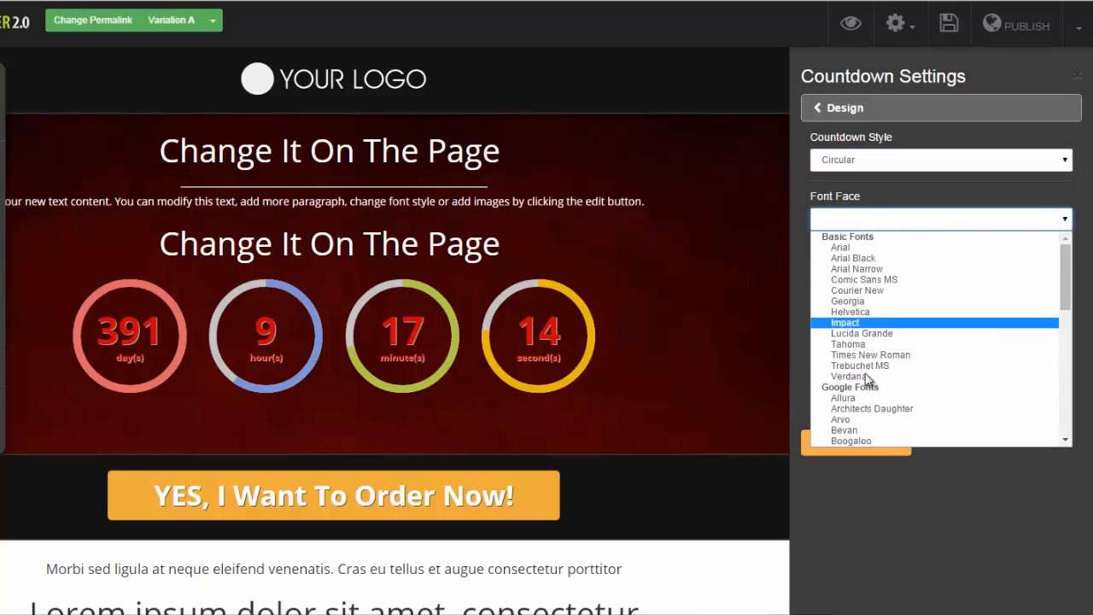
click(901, 191)
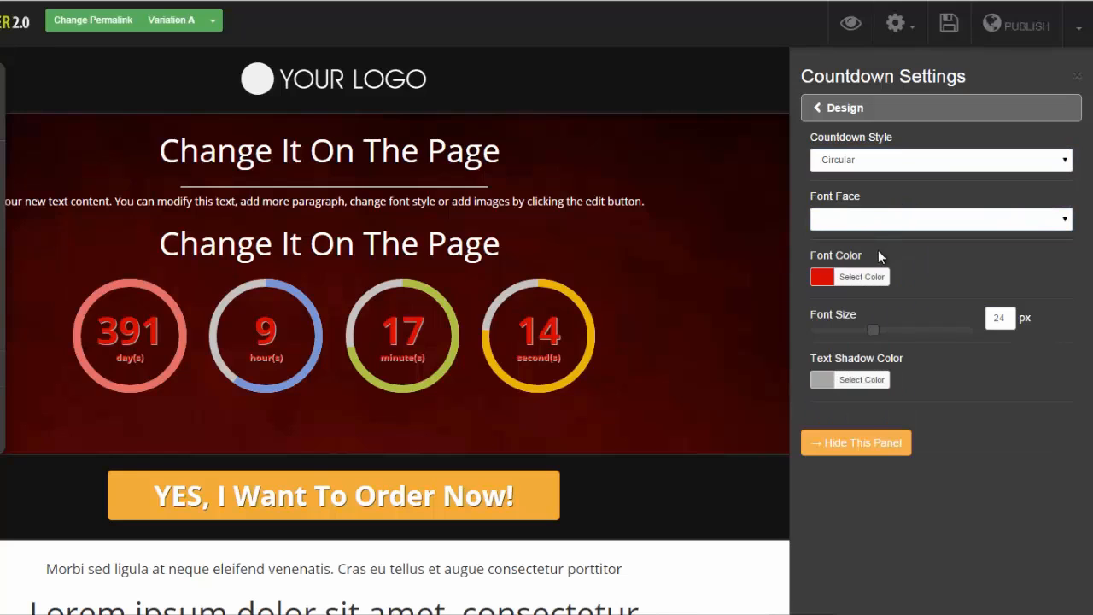
click(823, 277)
drag(863, 356, 793, 283)
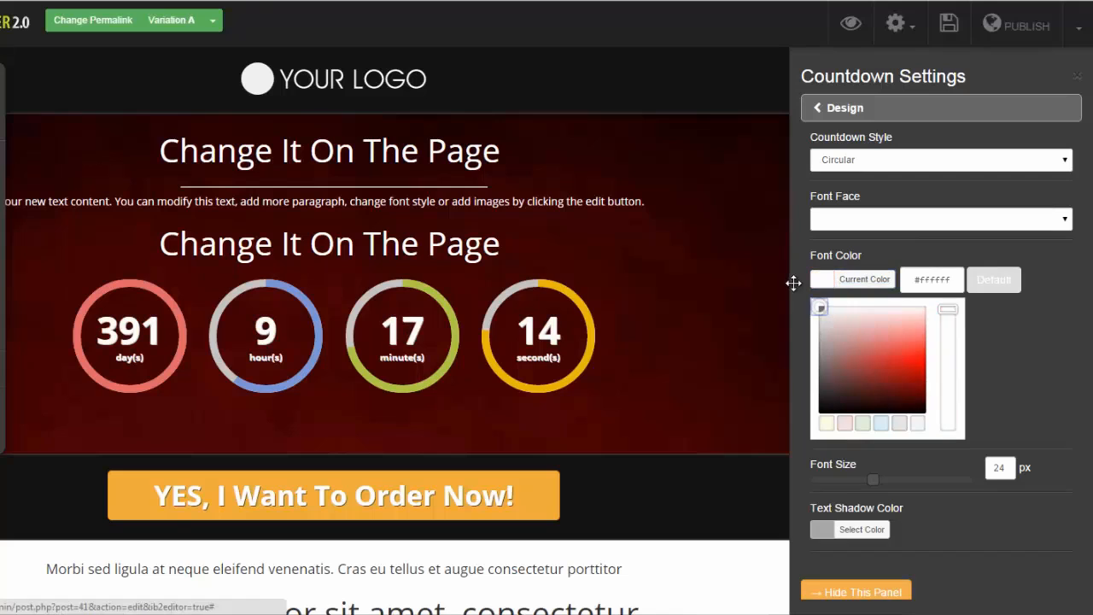
click(495, 335)
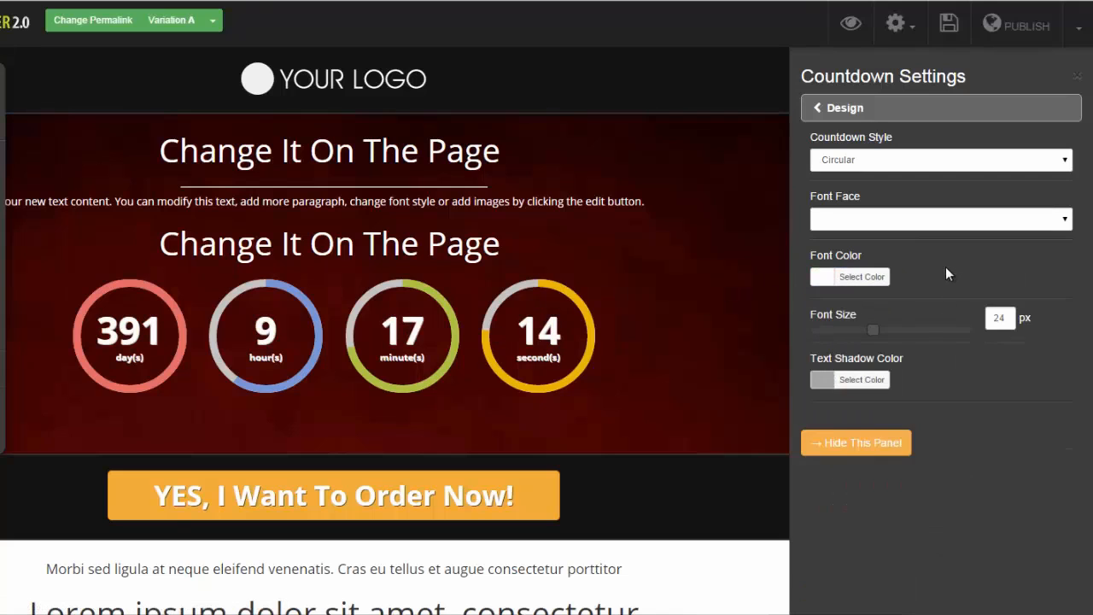
Try the Fancy Text style on the countdown, and set its style to Glossy Box
click(1064, 166)
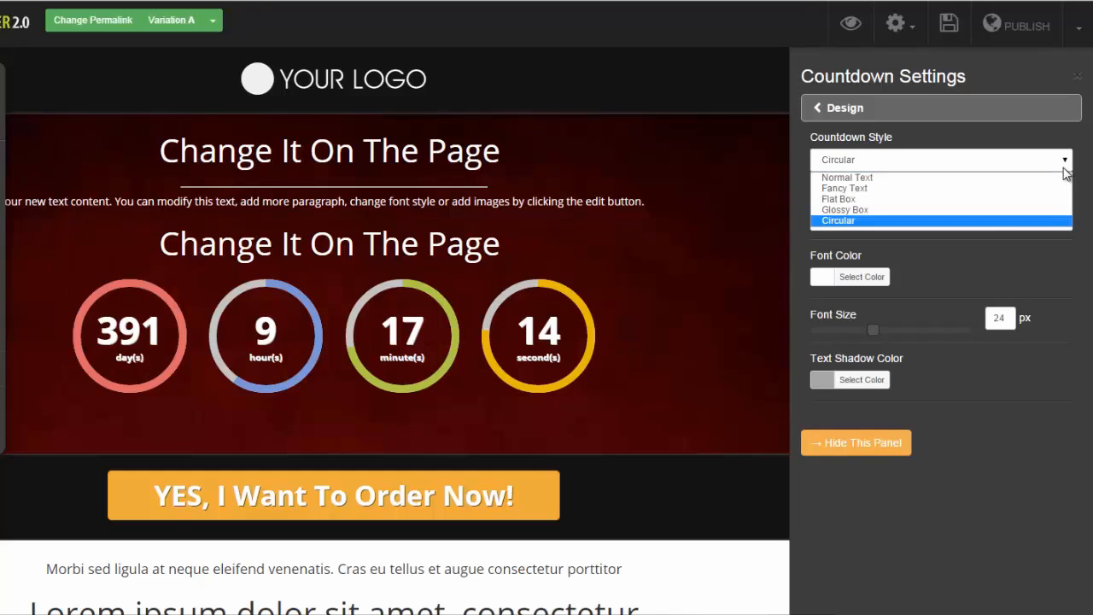
click(910, 188)
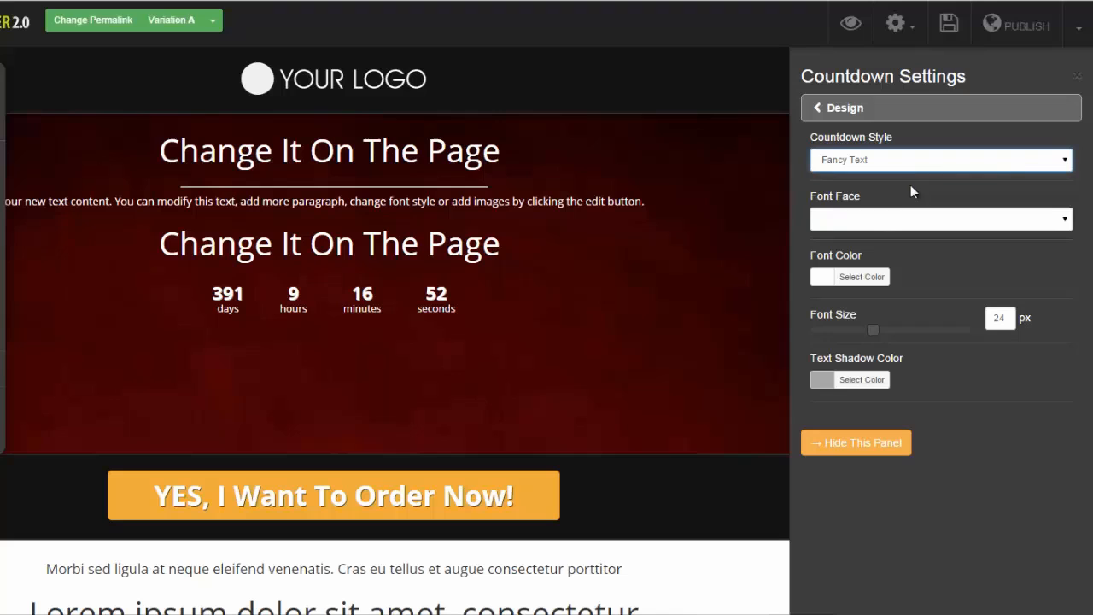
click(1063, 161)
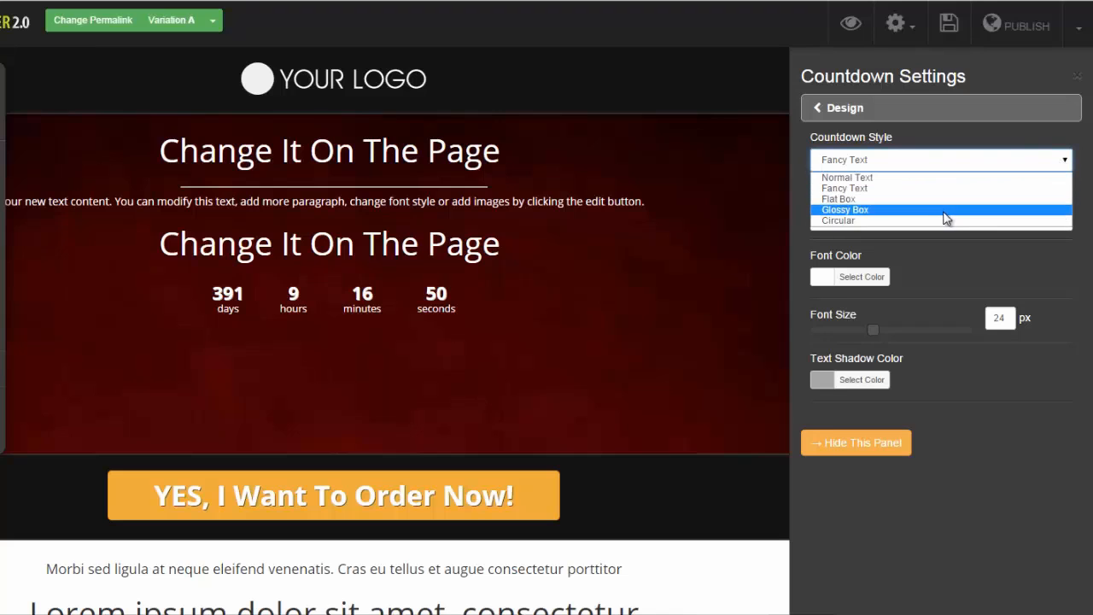
click(941, 211)
Set the countdown boxes' background color to dark red (#a90d0d) and their border style to Double
click(825, 218)
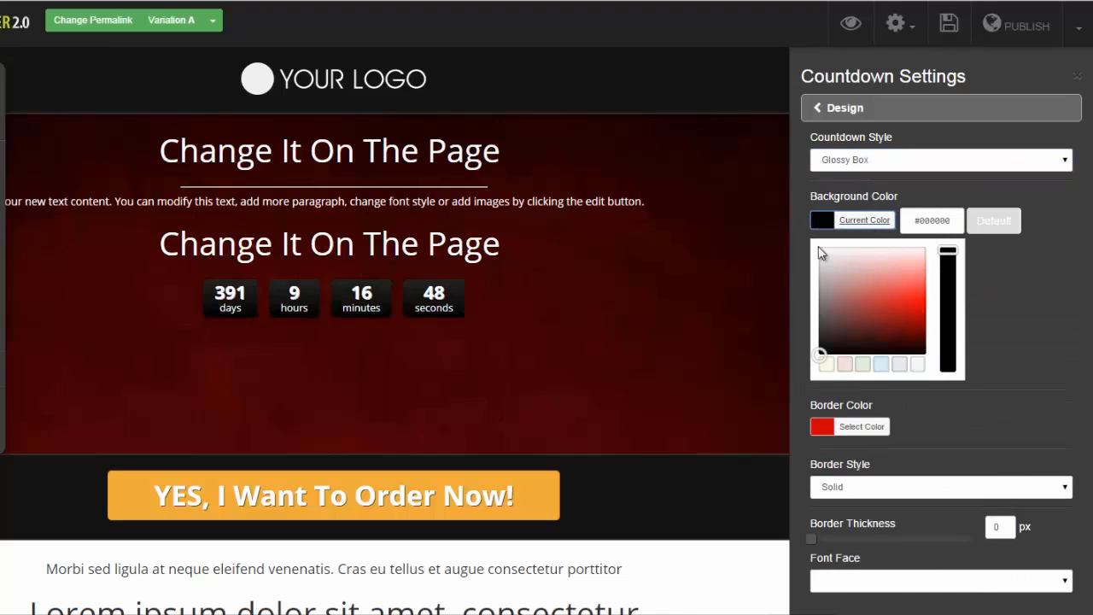
drag(835, 310, 910, 317)
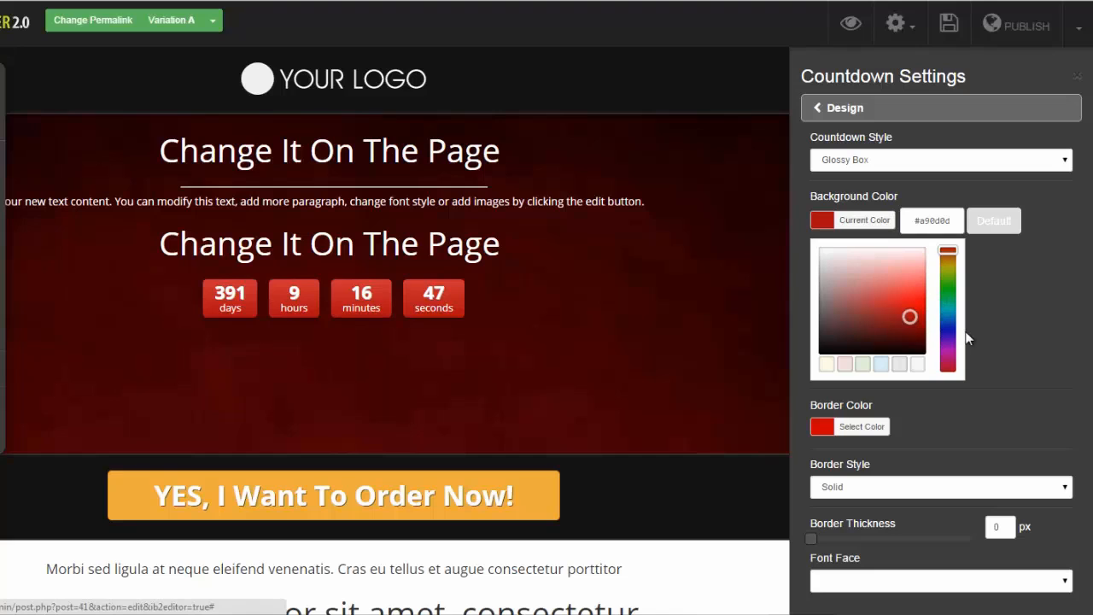
click(1068, 486)
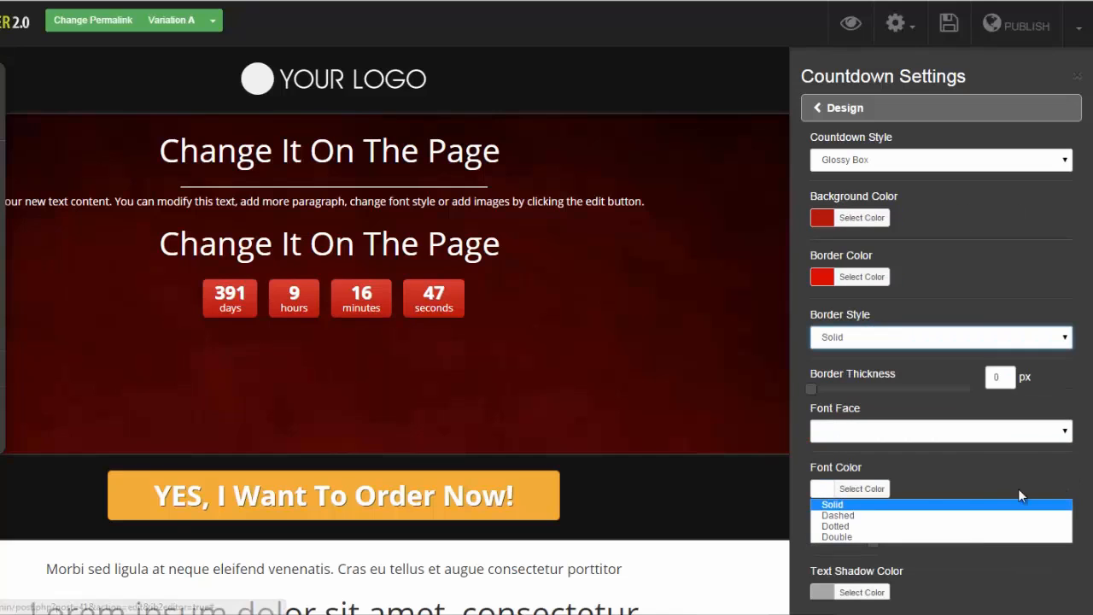
click(857, 535)
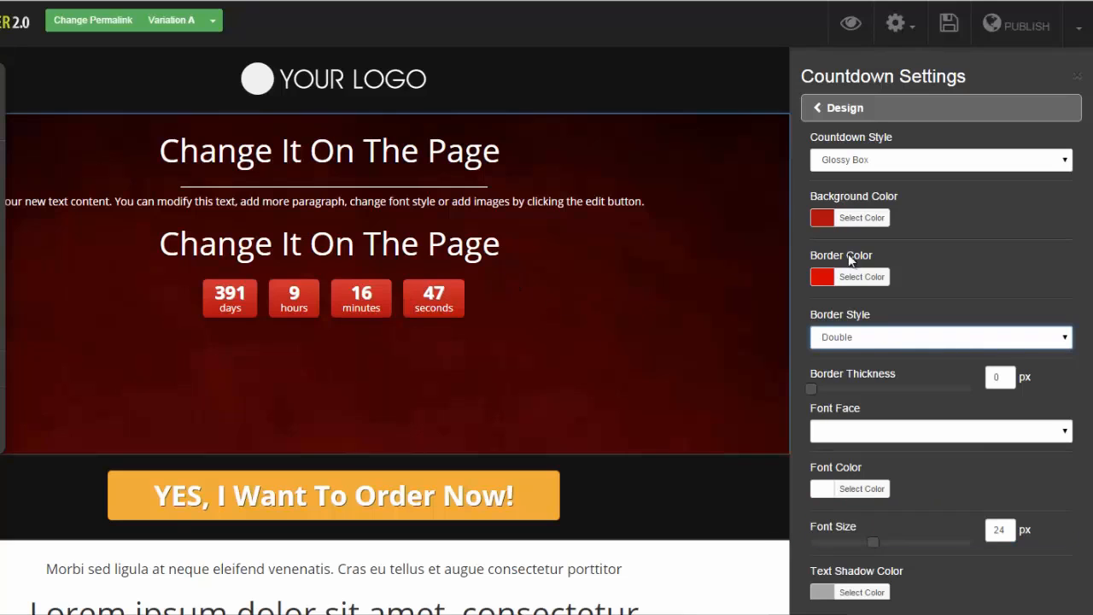
Check which action types are available for the countdown's expiry, leaving Do Nothing selected
click(819, 109)
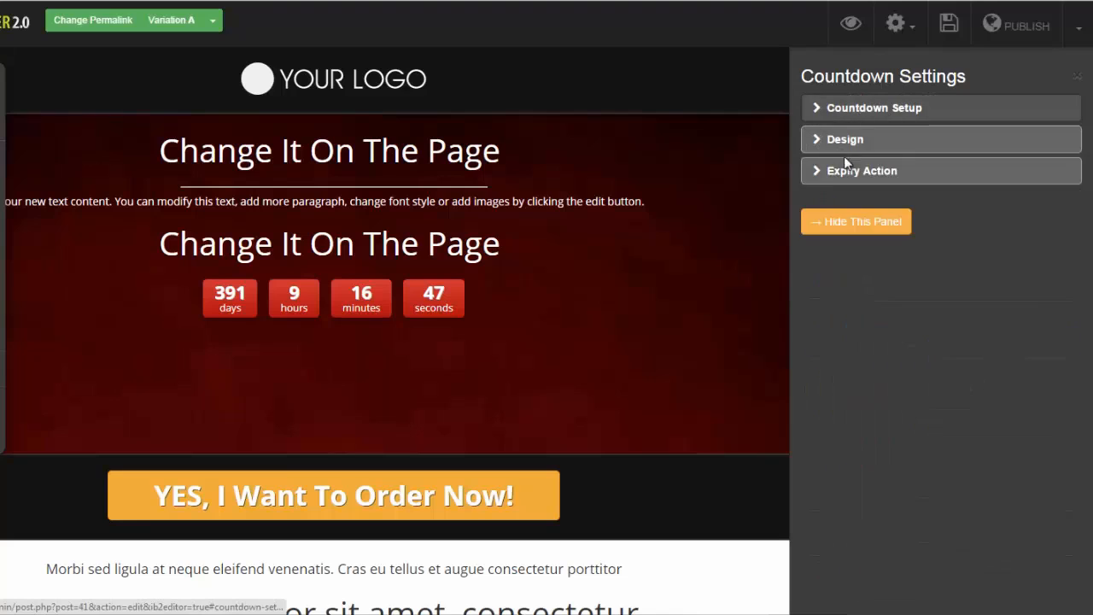
click(818, 171)
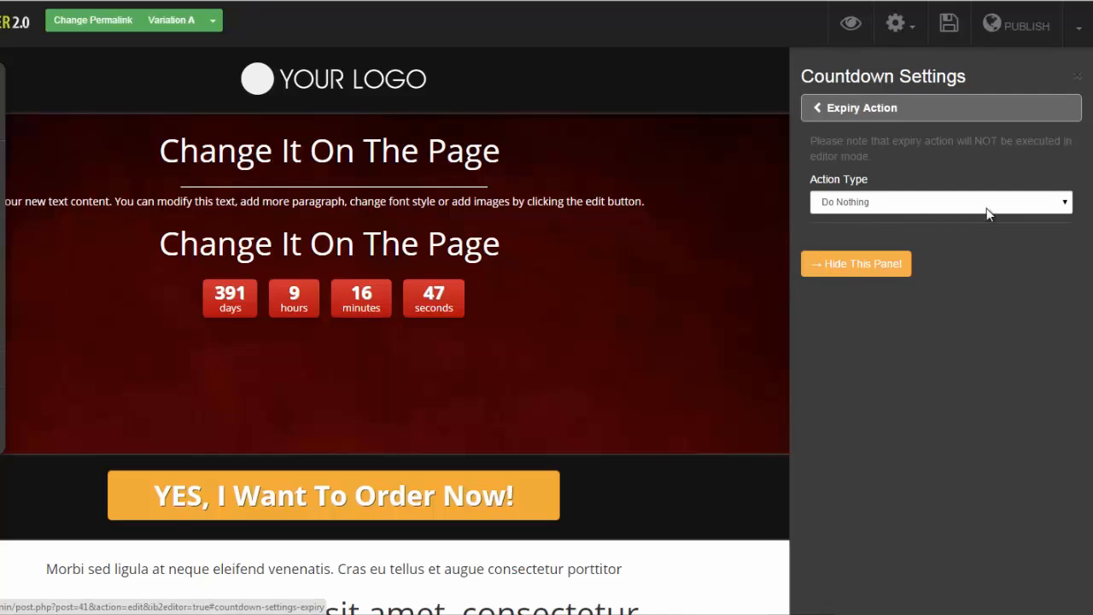
click(1066, 205)
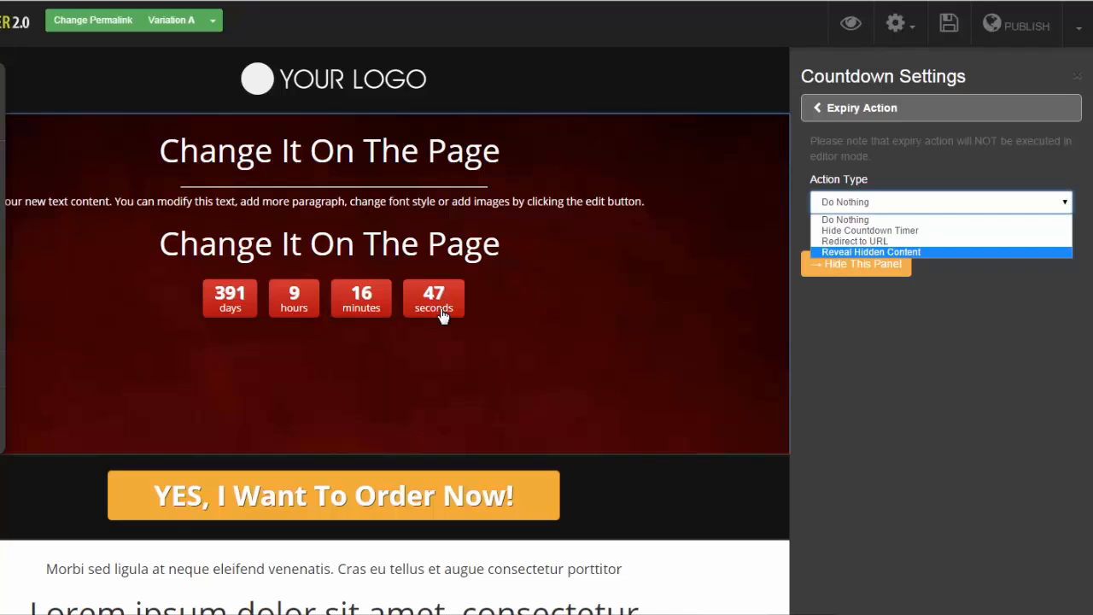
click(817, 108)
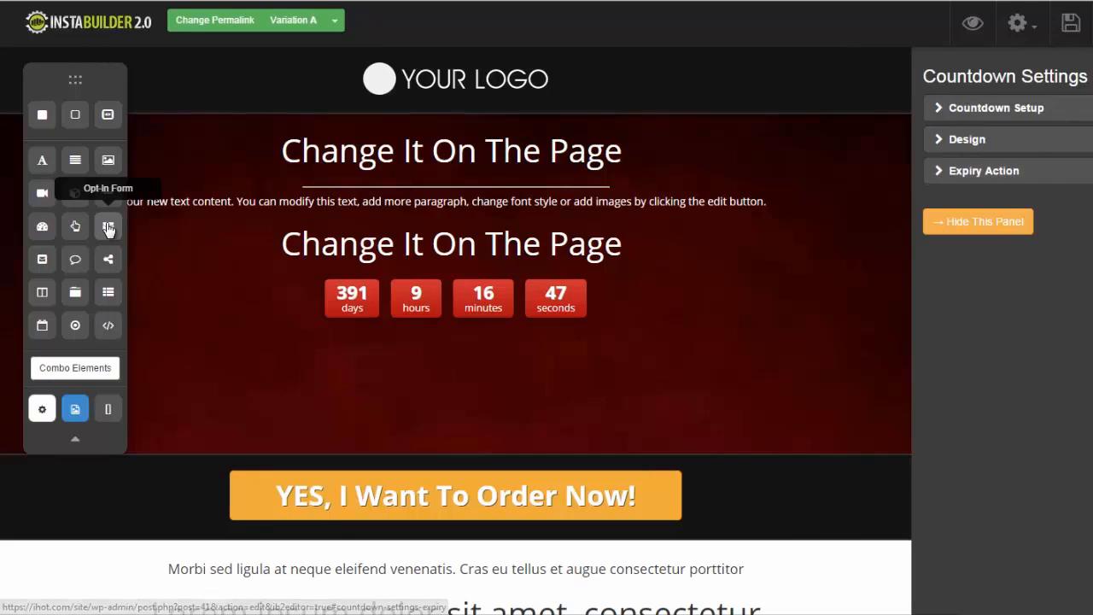
Insert an opt-in form between the text paragraph and the second headline, and delete the horizontal line under the first headline
drag(100, 226, 162, 257)
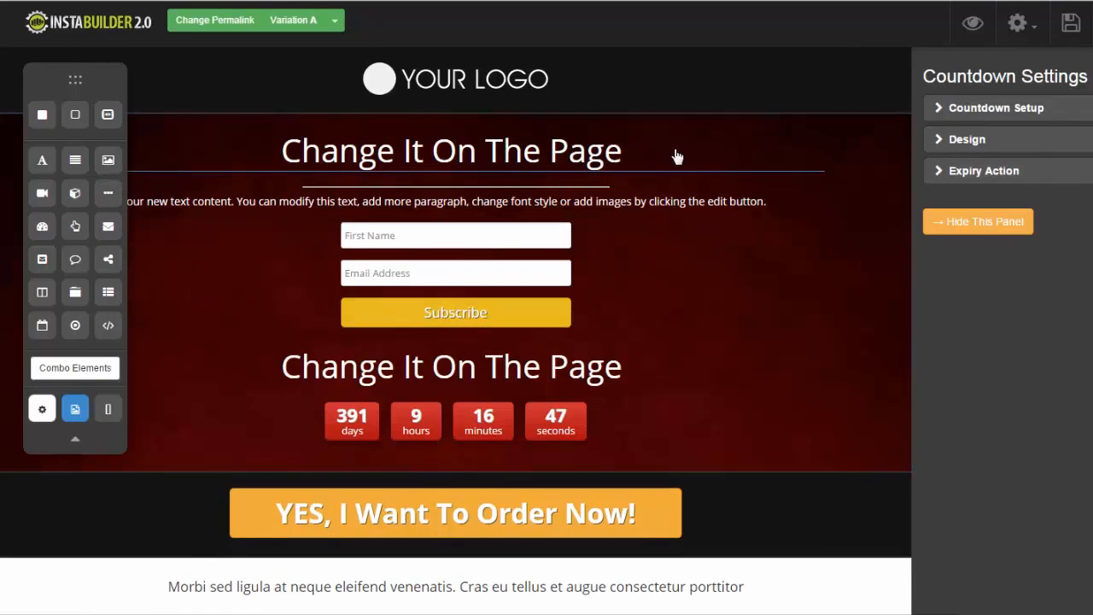
click(591, 185)
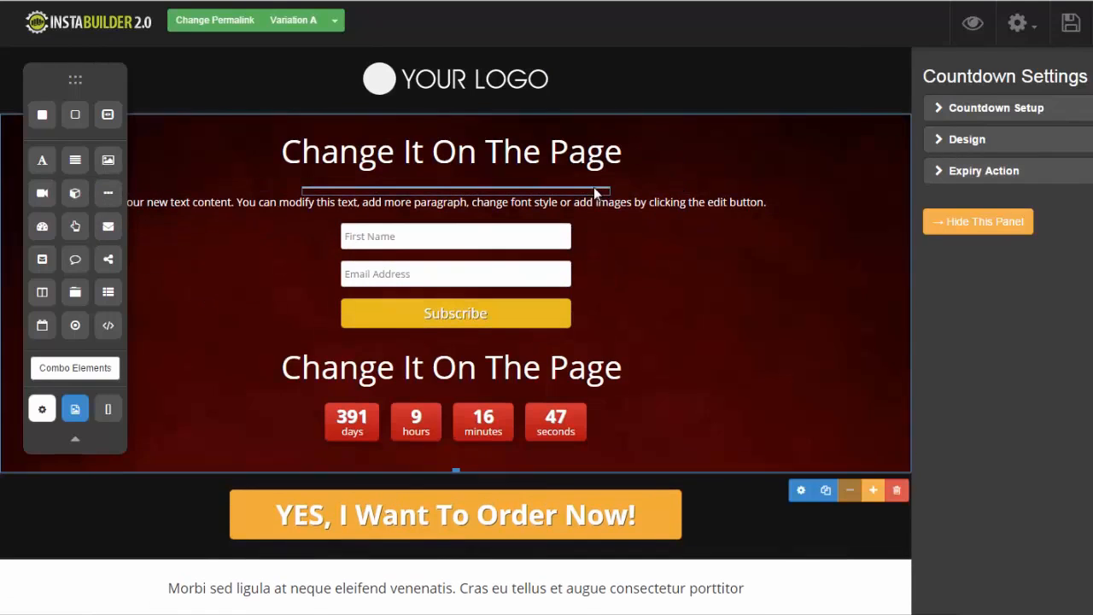
click(594, 187)
click(596, 214)
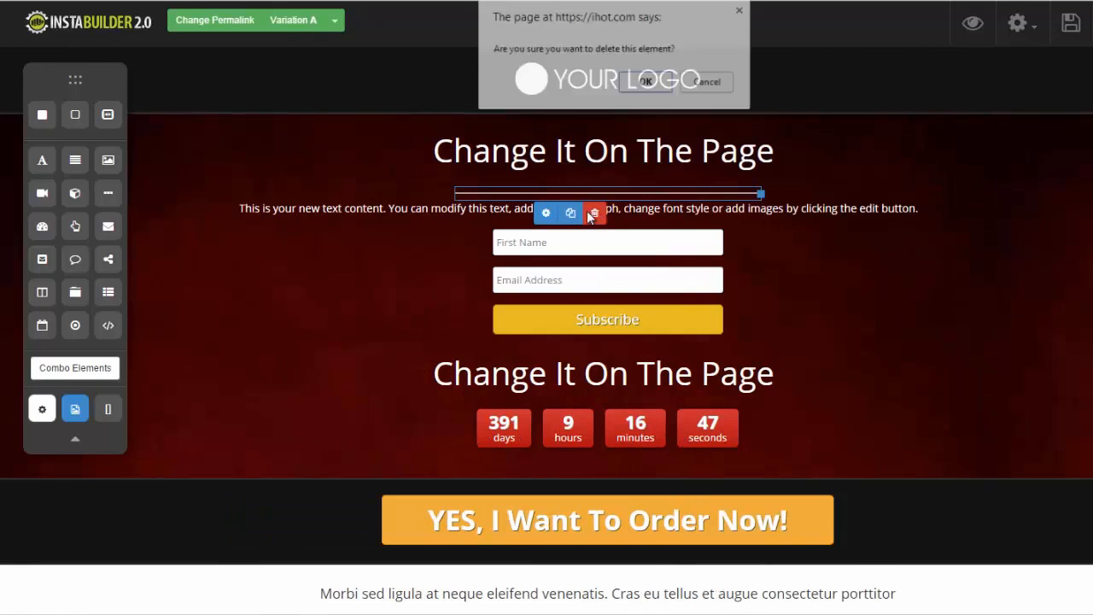
click(668, 85)
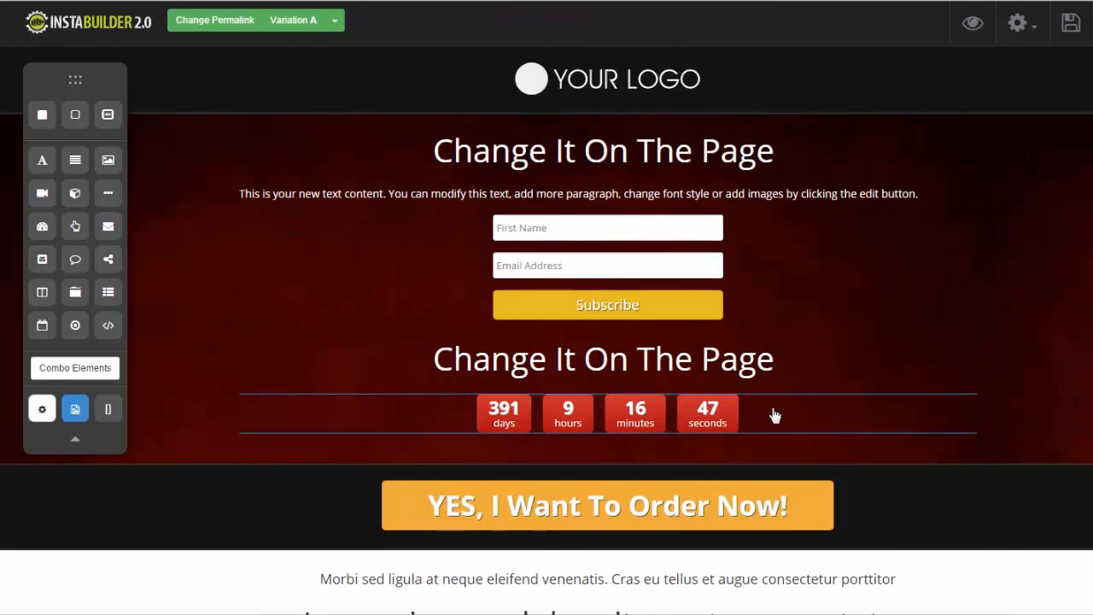
Delete the countdown and the second headline below the opt-in form
click(961, 452)
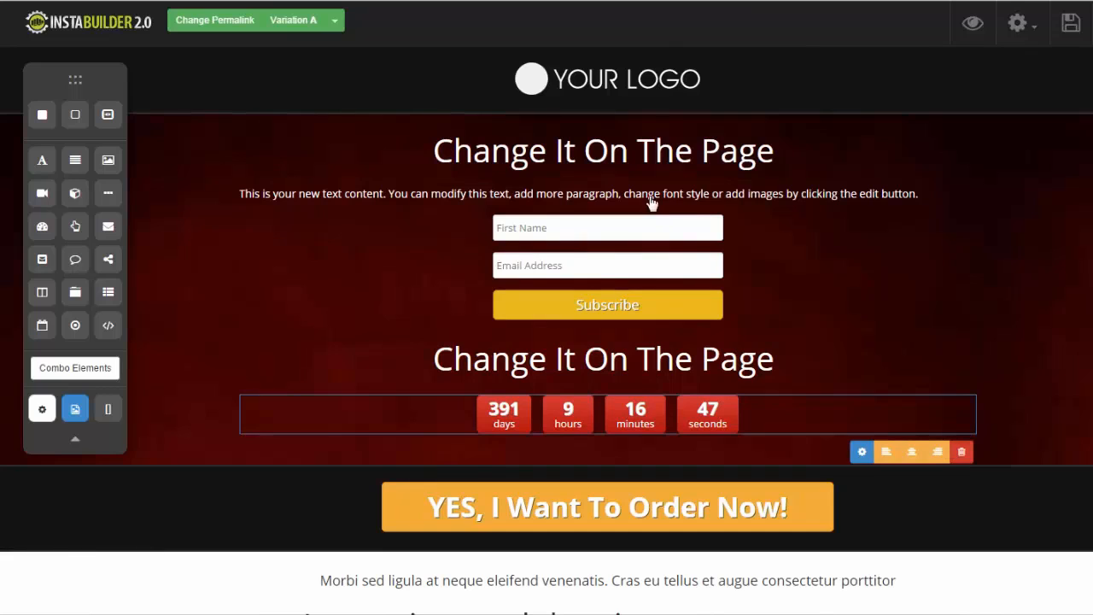
click(646, 82)
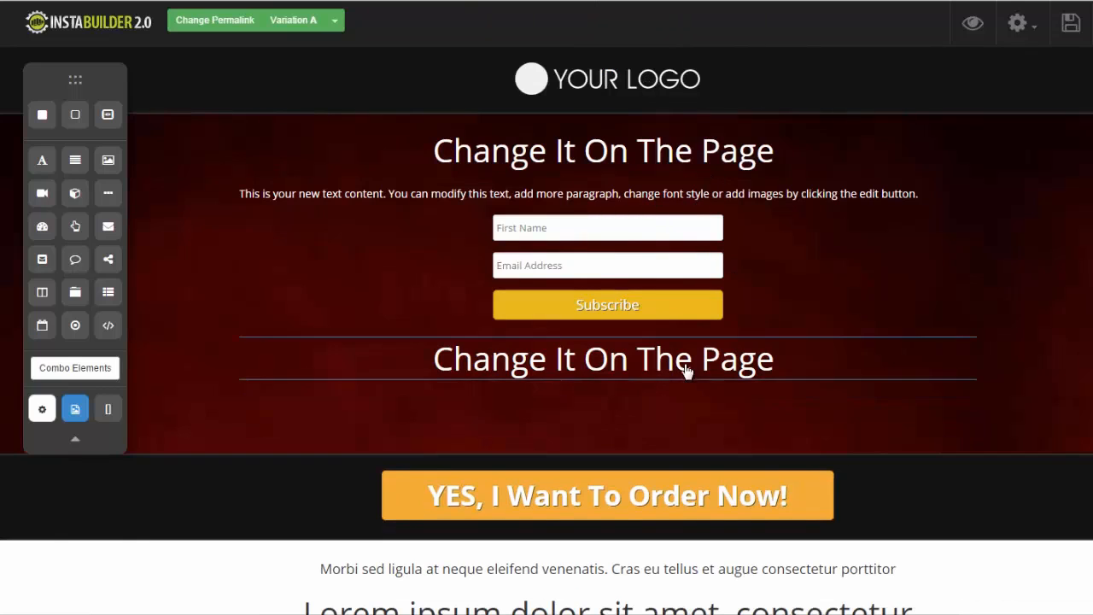
click(961, 399)
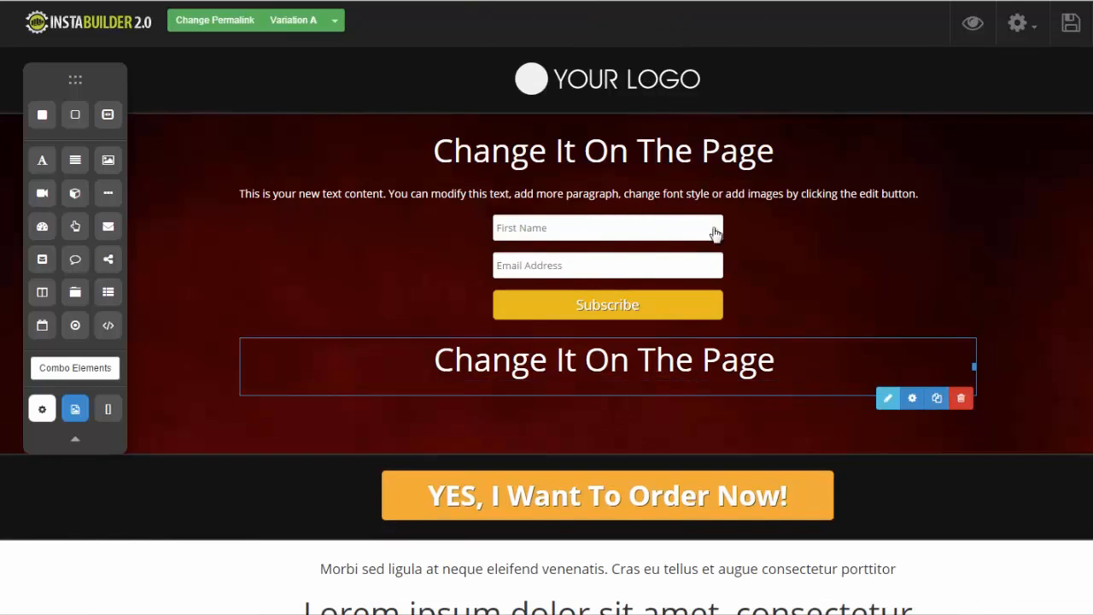
click(646, 82)
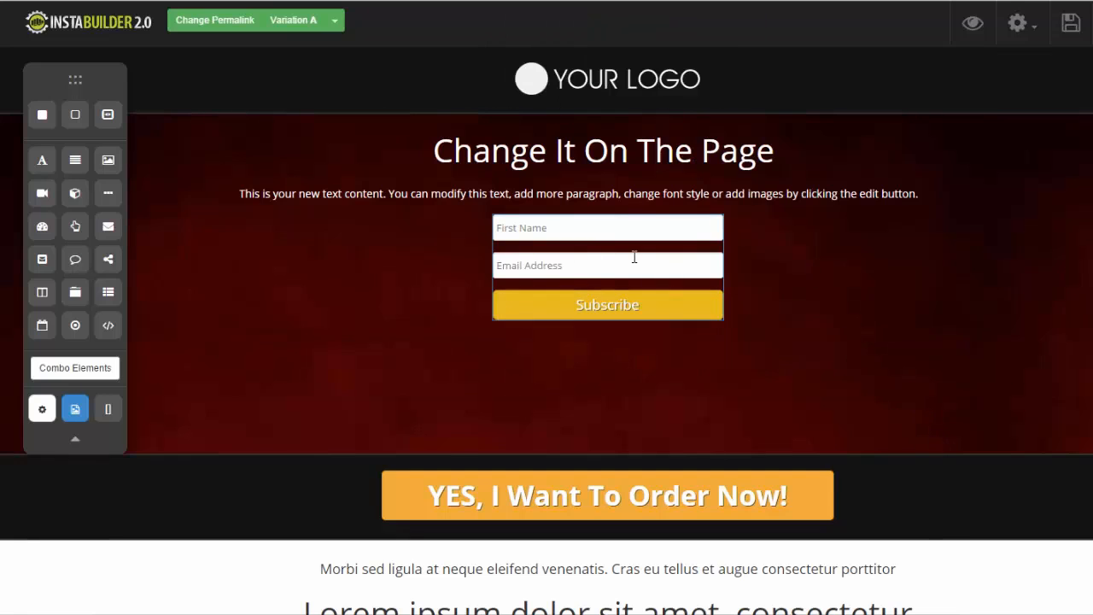
Open the opt-in form's settings and examine its HTML code and form field options
click(557, 318)
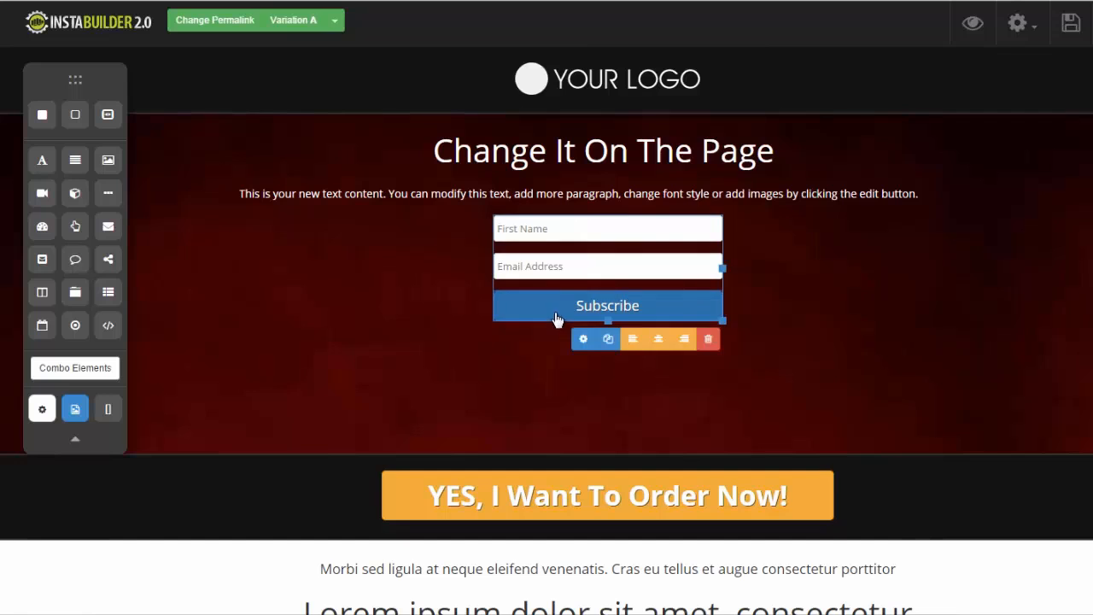
click(582, 340)
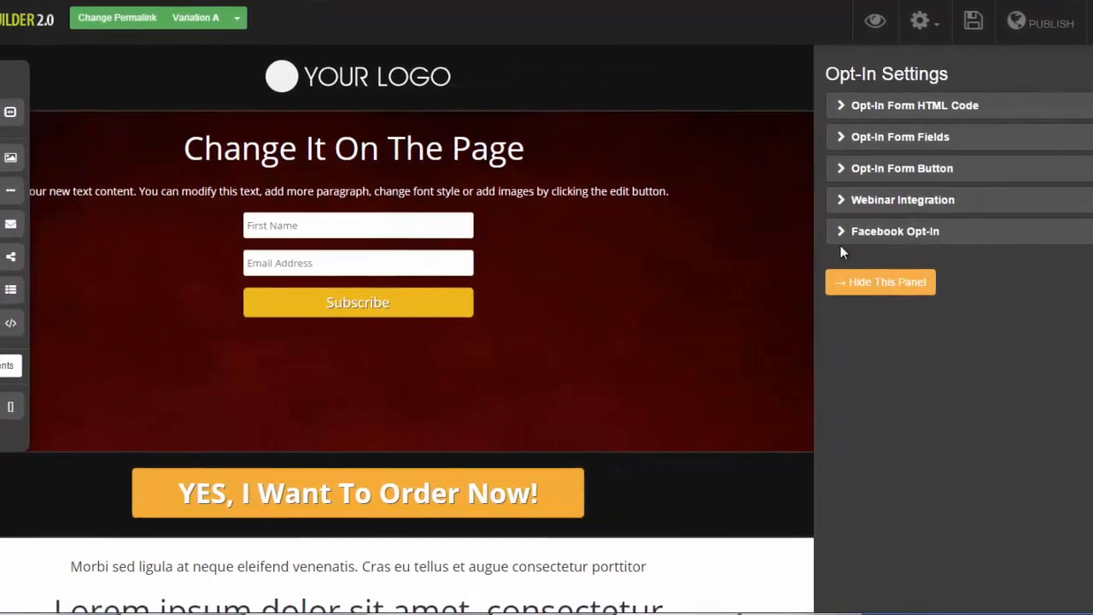
click(818, 109)
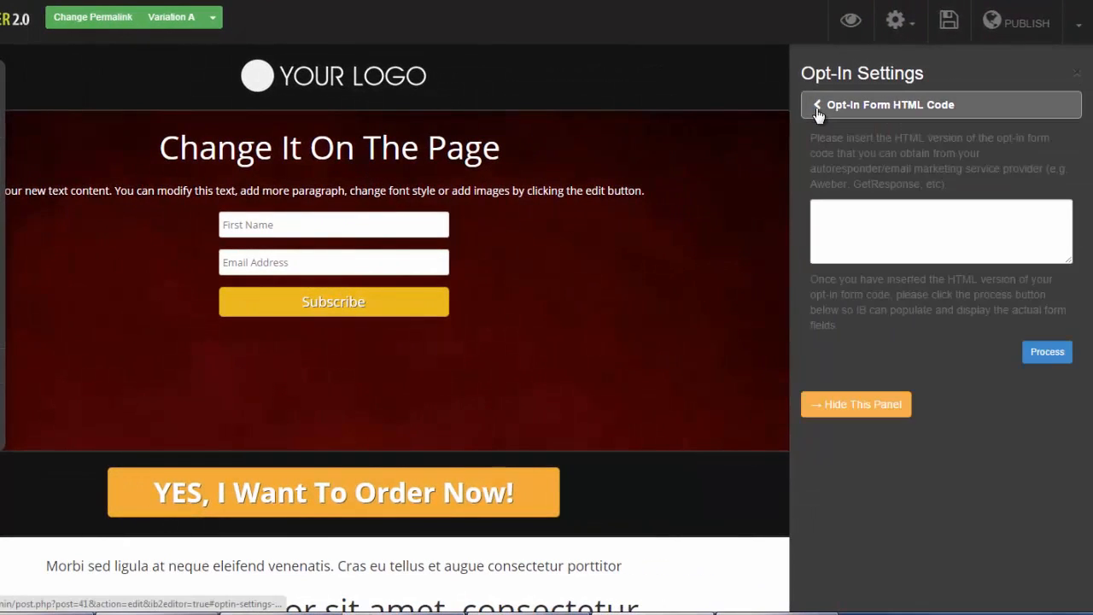
click(819, 109)
click(817, 140)
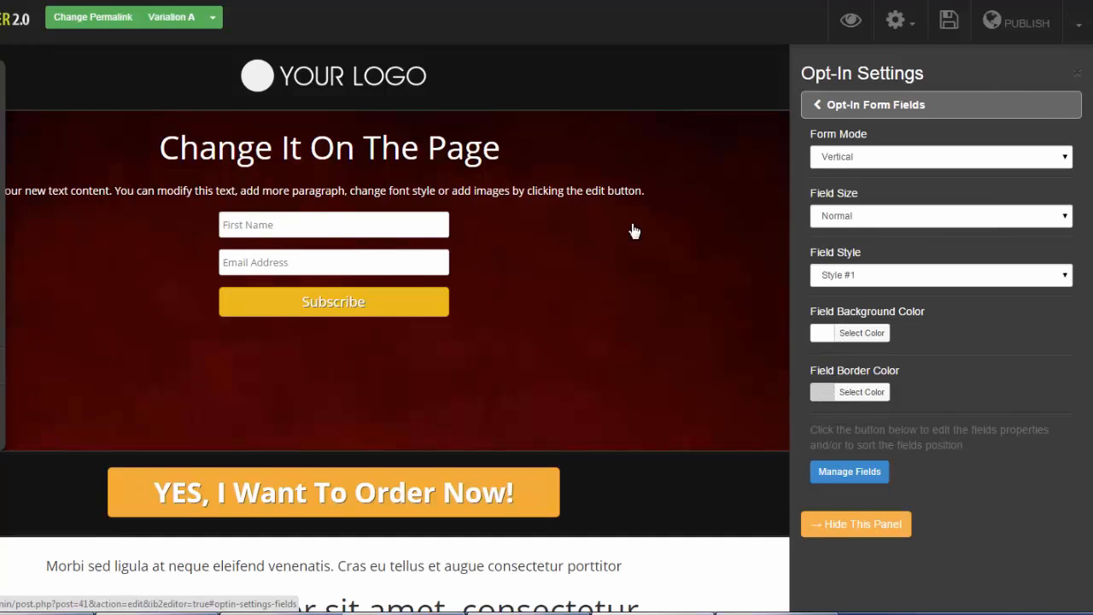
click(817, 106)
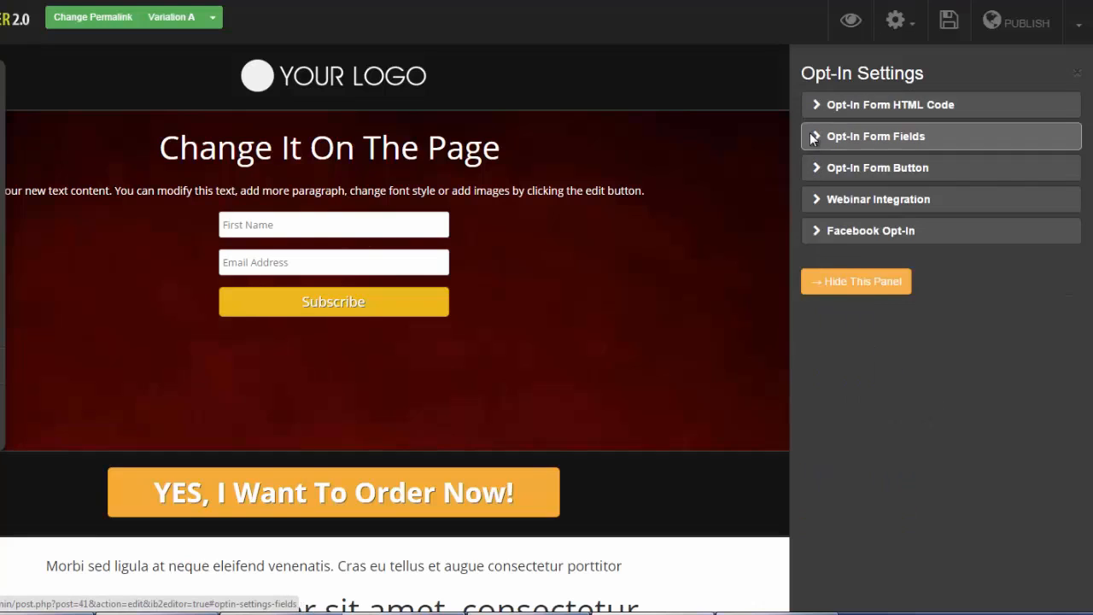
Set the opt-in form's button type to Image Button and browse the pre-made buttons without inserting one
click(818, 168)
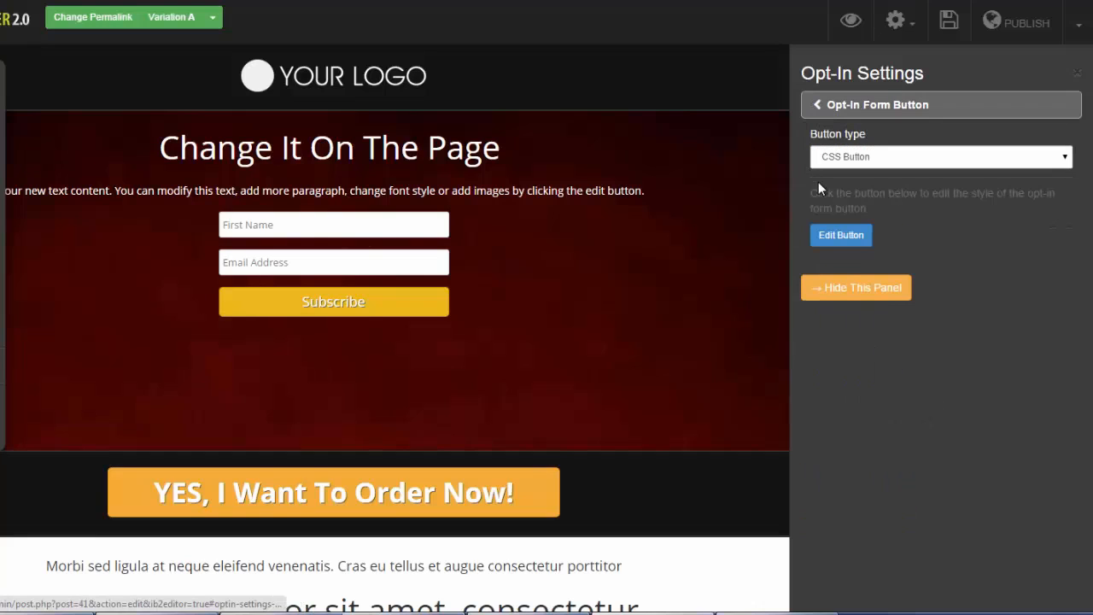
click(1047, 163)
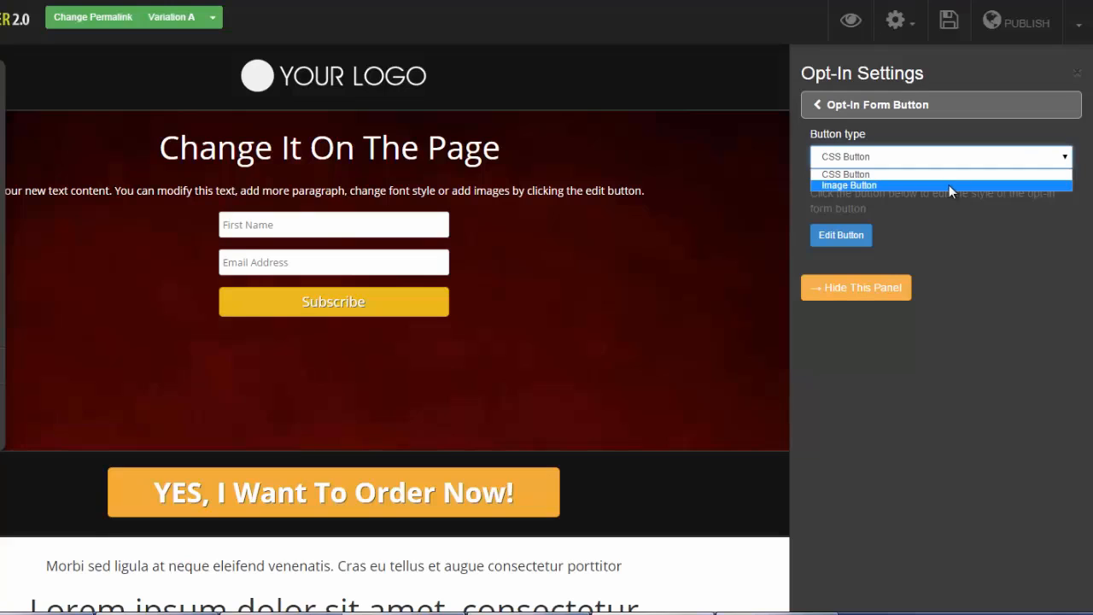
click(949, 185)
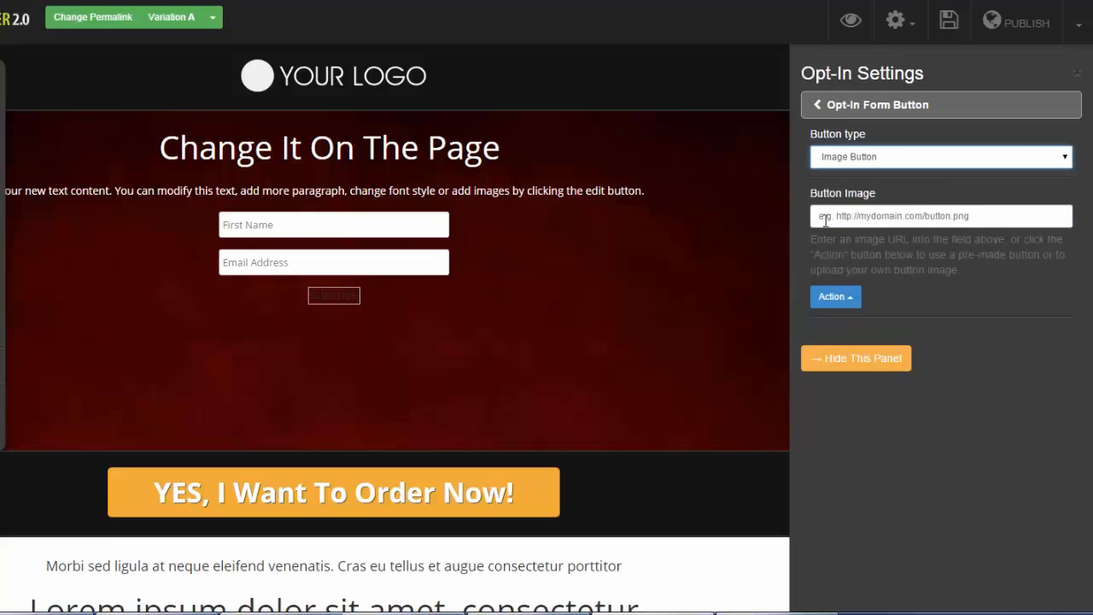
click(858, 297)
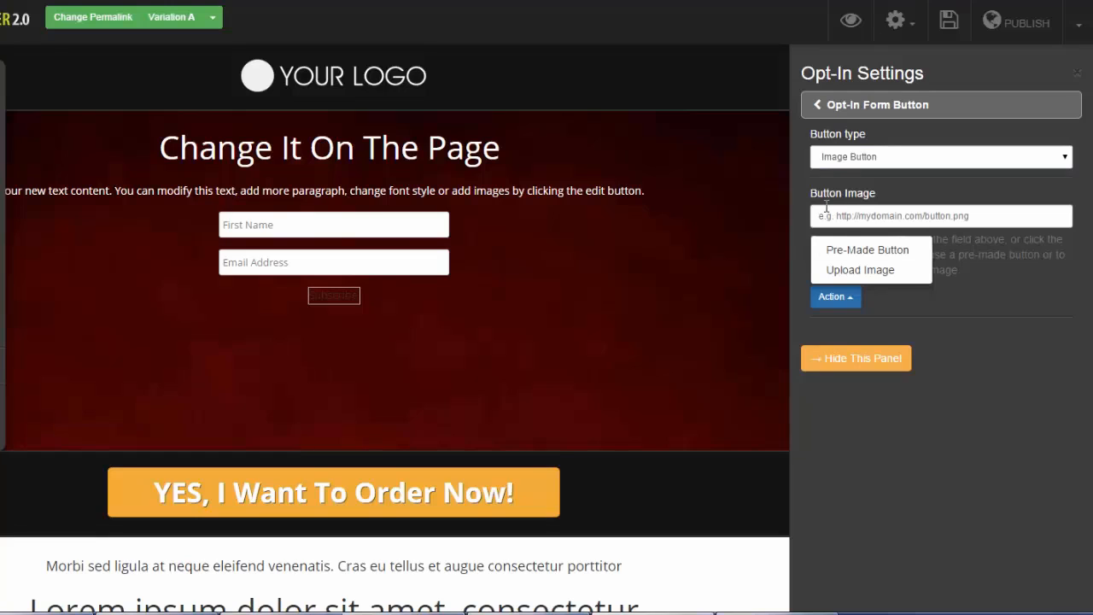
click(855, 252)
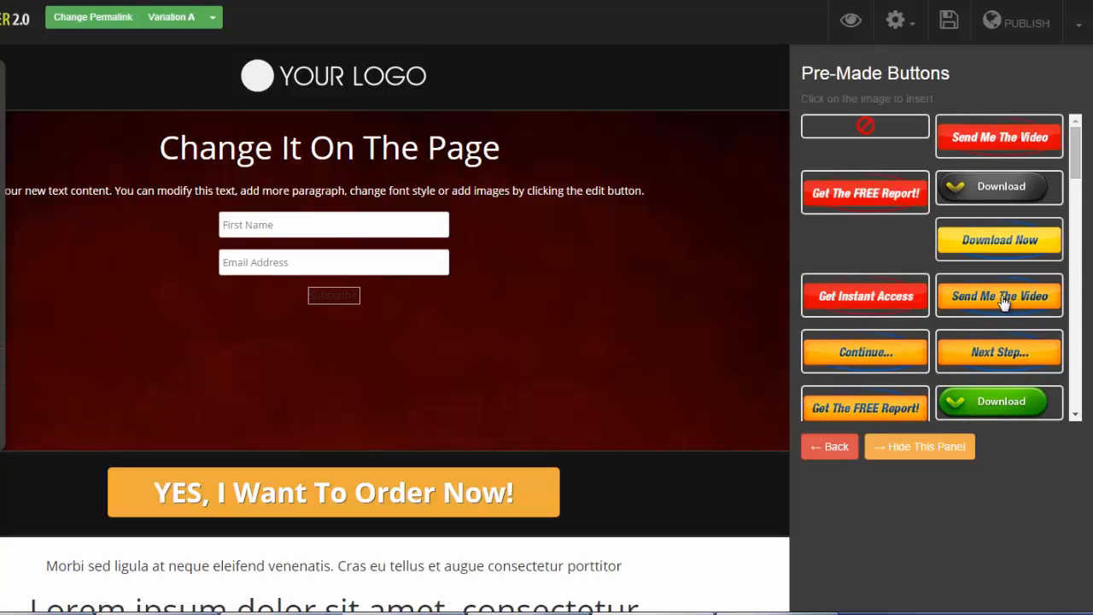
click(829, 446)
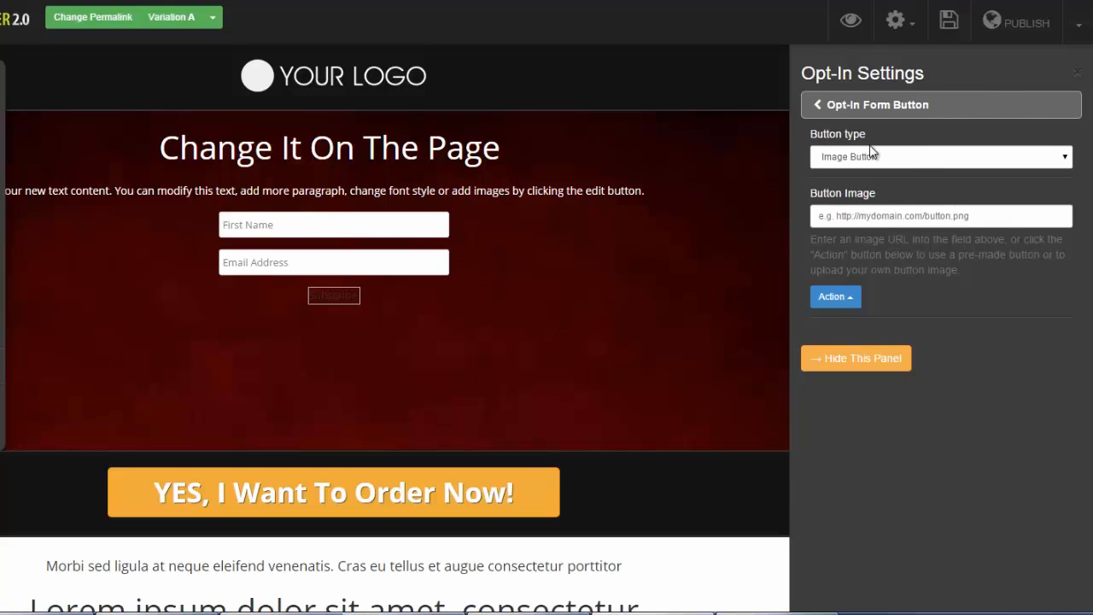
click(817, 108)
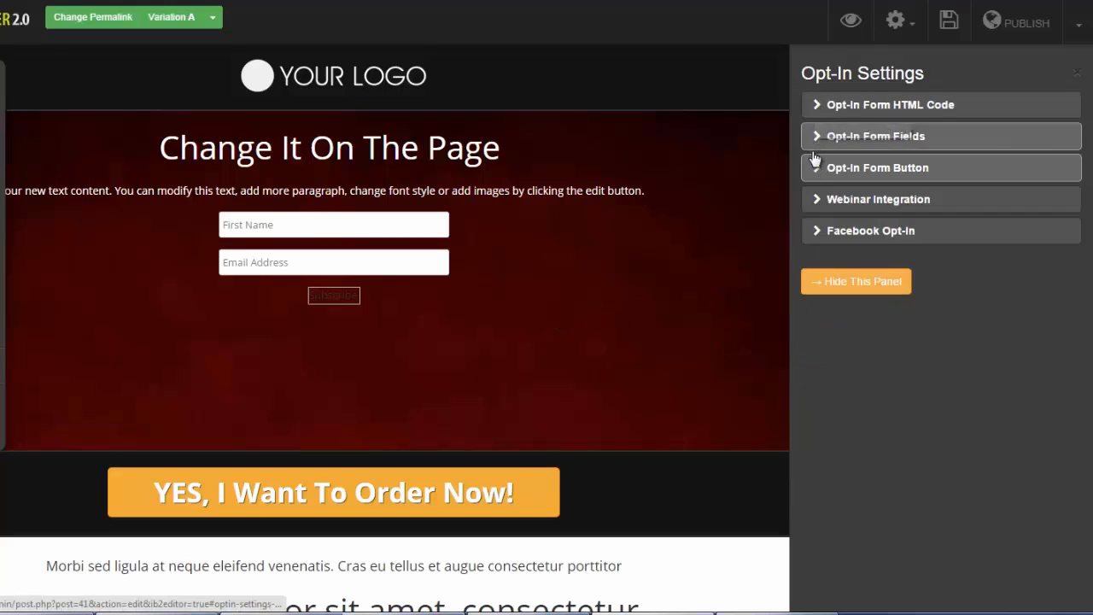
Check the opt-in form's webinar integration requirements and enable Facebook Opt-In
click(818, 199)
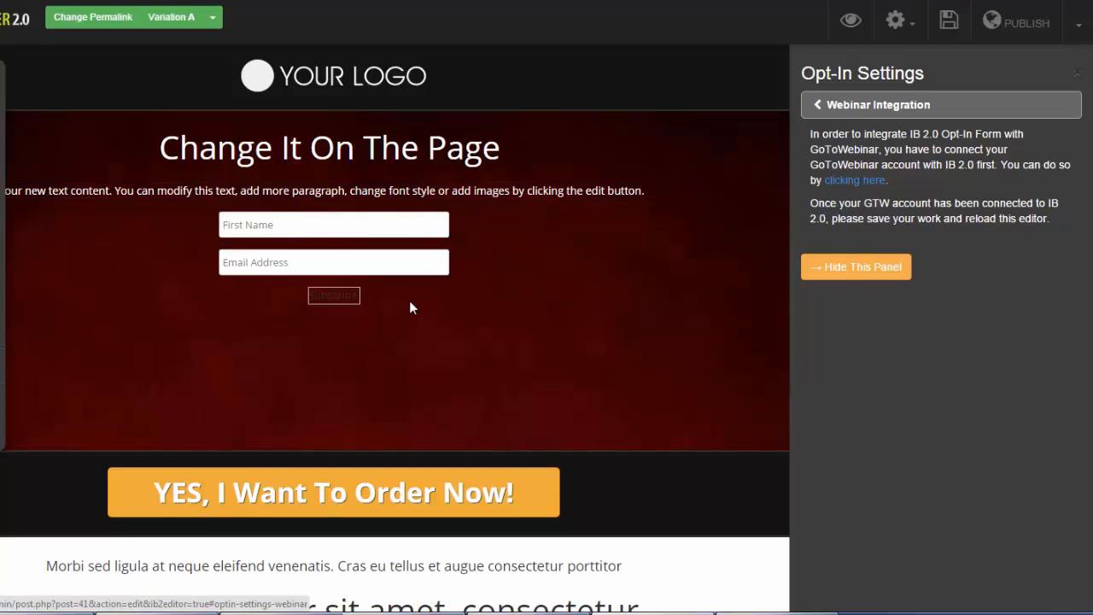
click(816, 119)
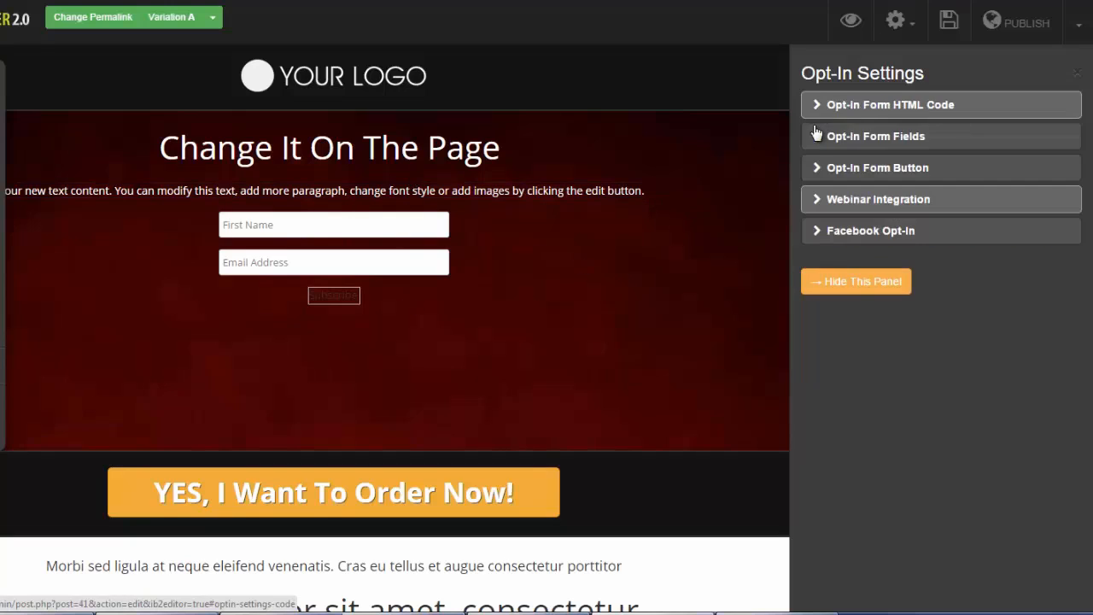
click(818, 231)
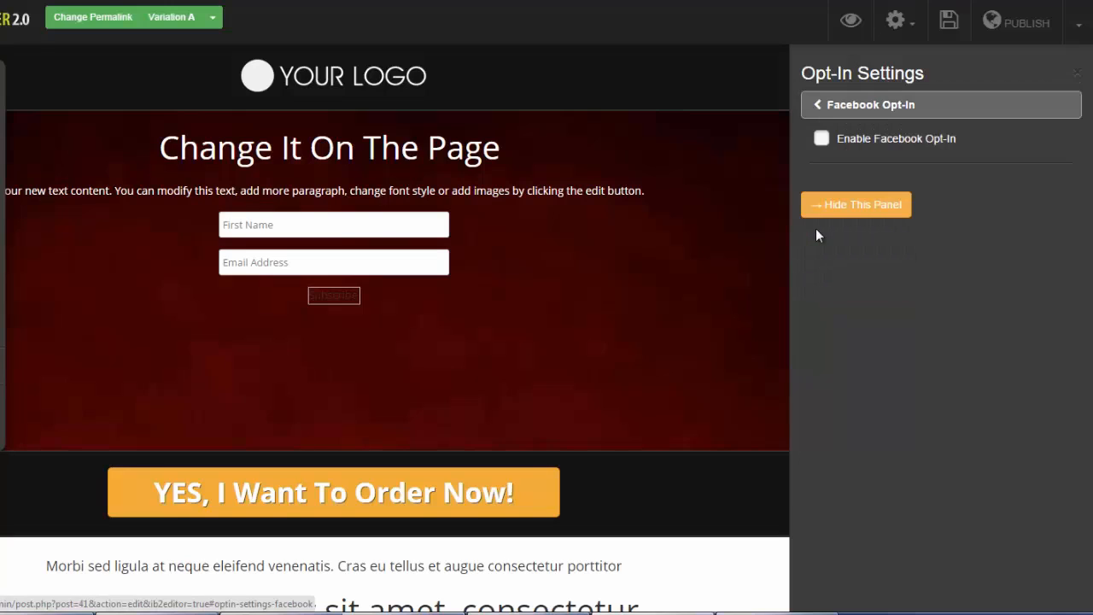
click(821, 143)
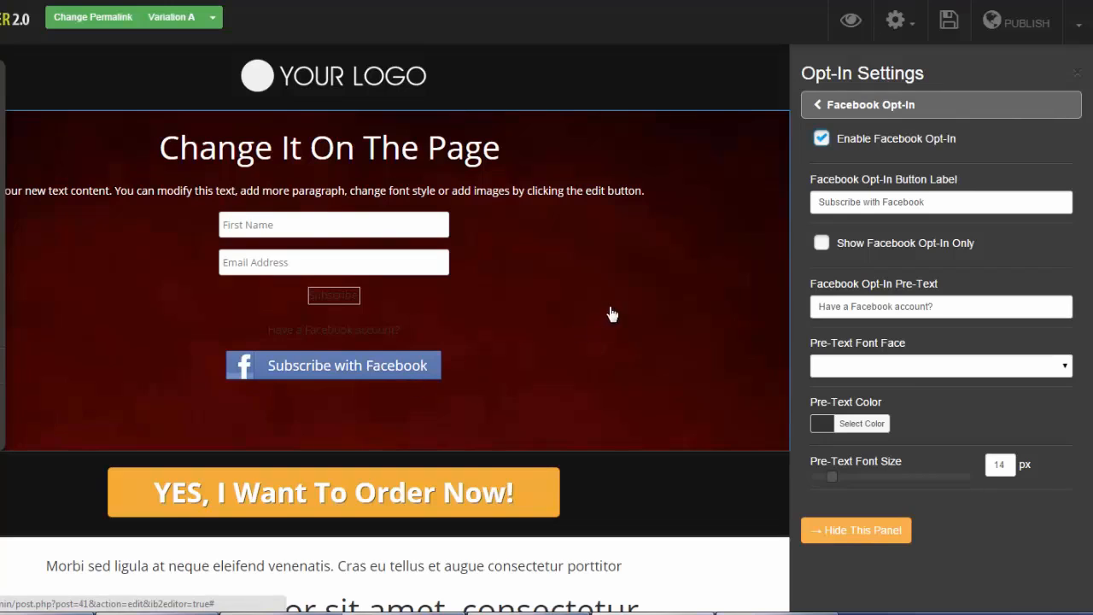
Leave the Facebook Opt-In settings and delete the opt-in form below the text paragraph
click(820, 107)
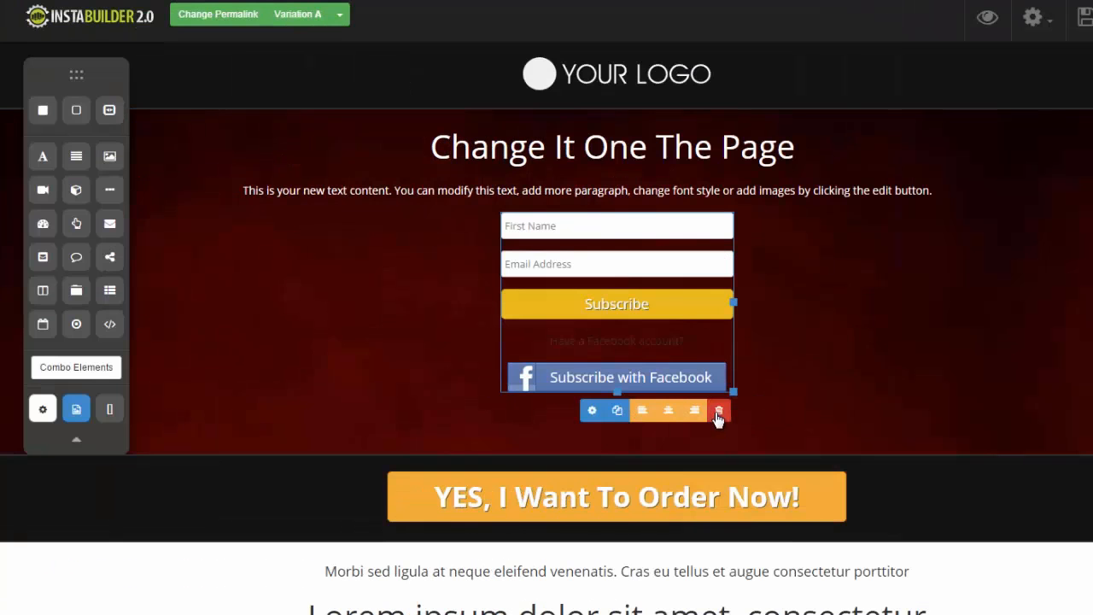
click(718, 410)
key(Return)
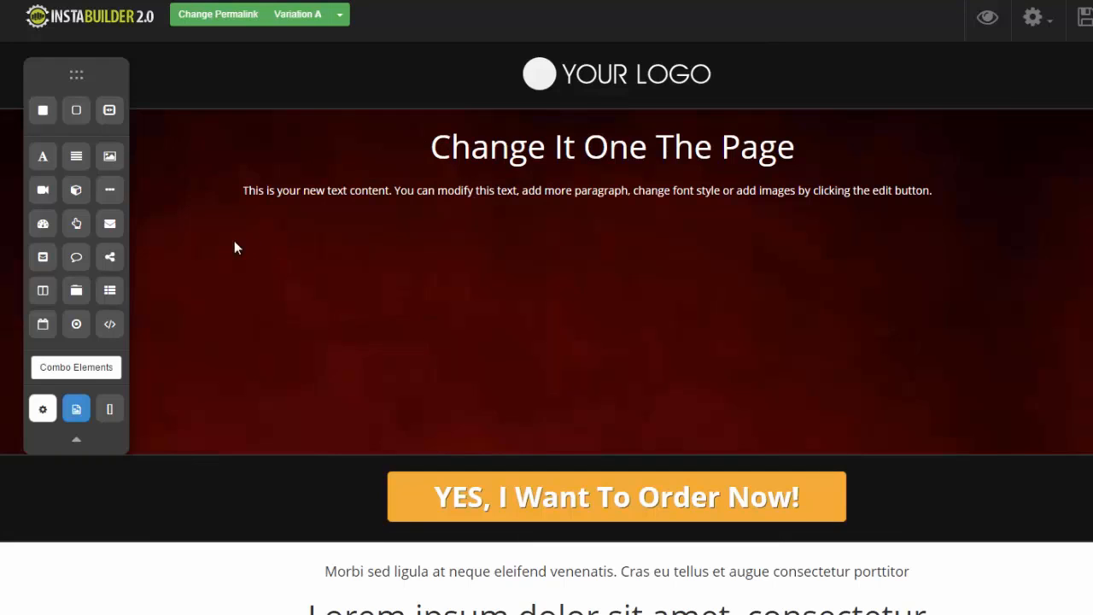
Add the multi-step video opt-in element to the red section and delete the text paragraph and "Change It One The Page" headline above it
drag(41, 262, 490, 227)
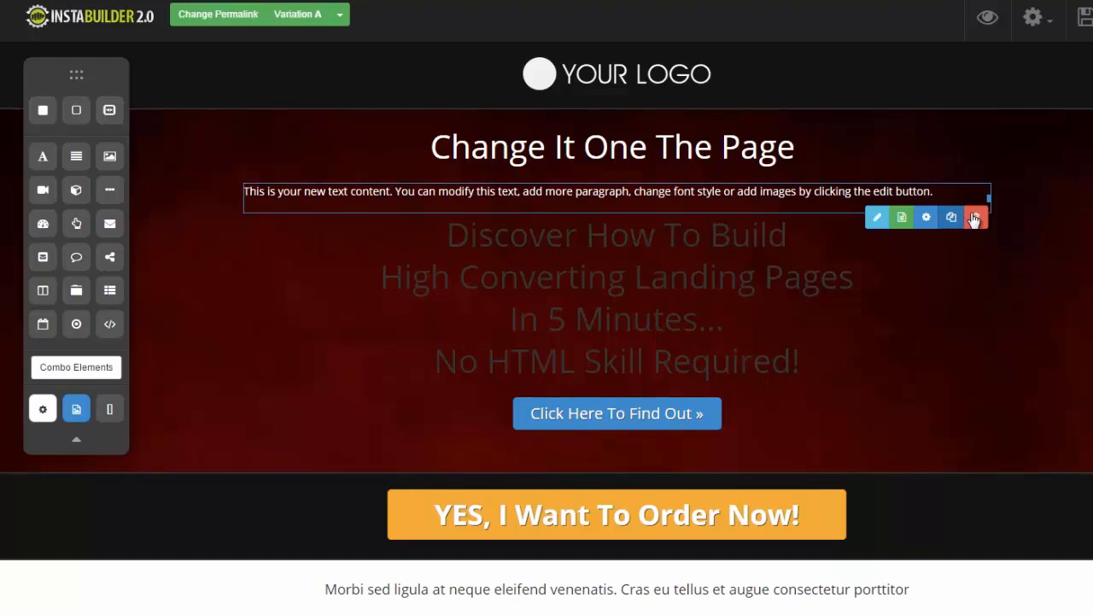
click(978, 219)
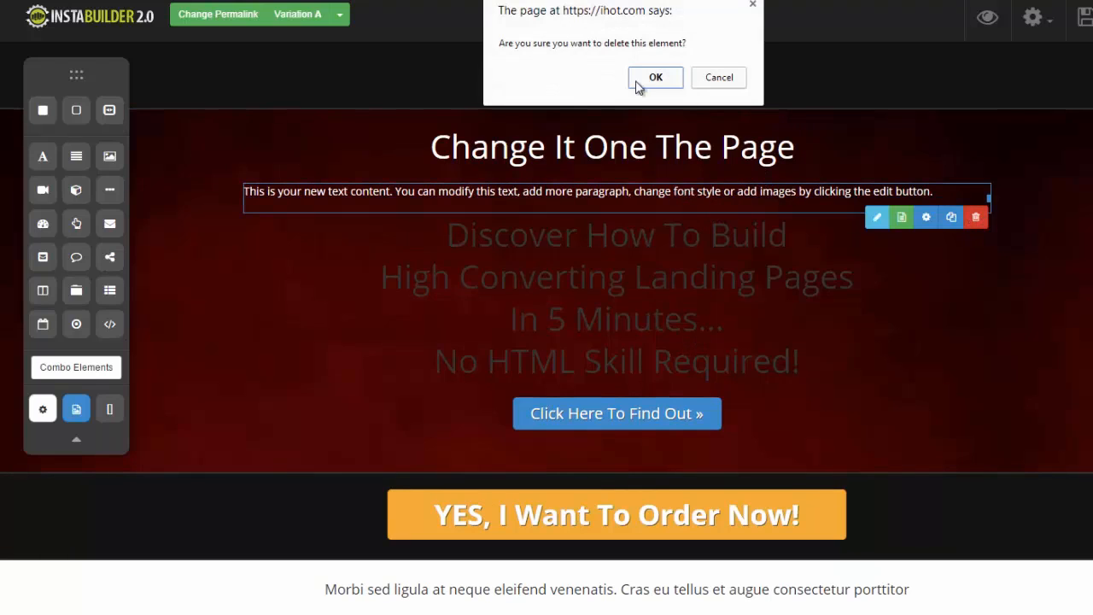
click(667, 83)
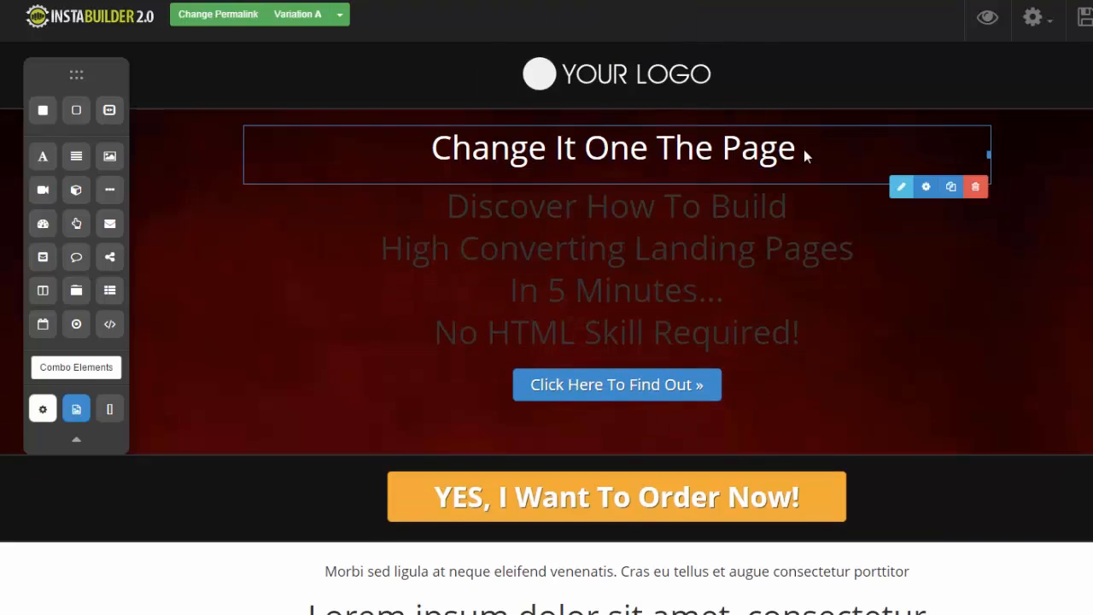
click(975, 190)
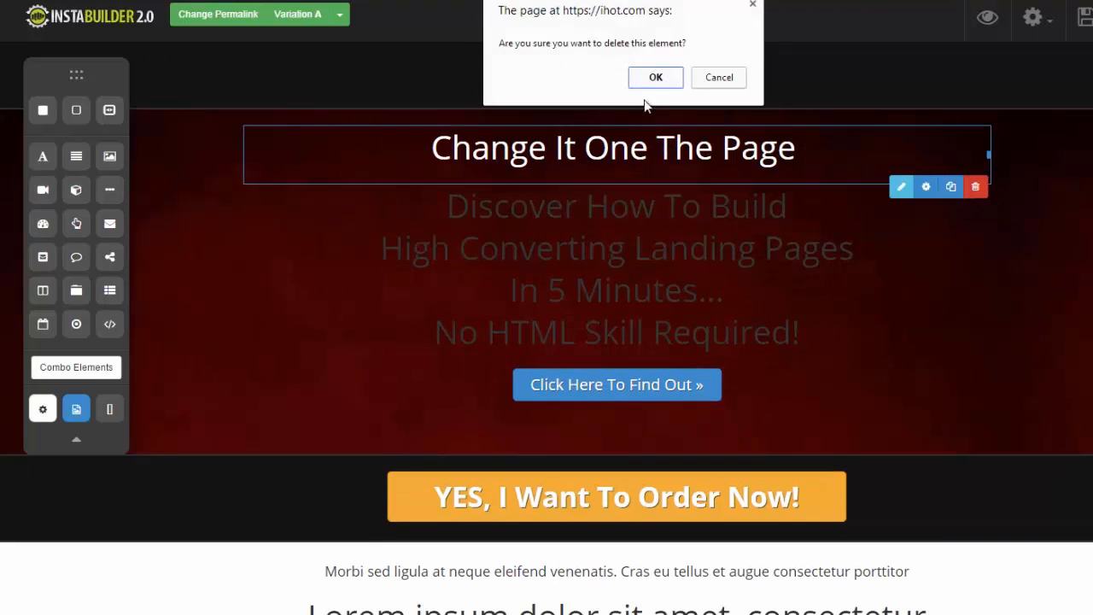
click(650, 82)
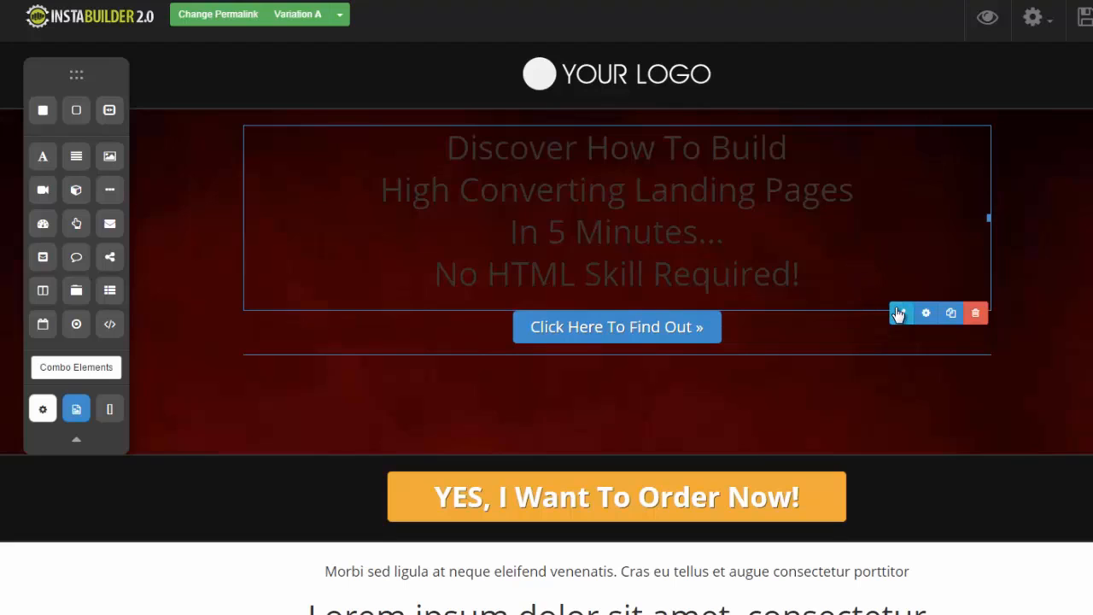
Make the "Discover How To Build" headline white and advance the multi-step element past its video page to the registration page
click(898, 313)
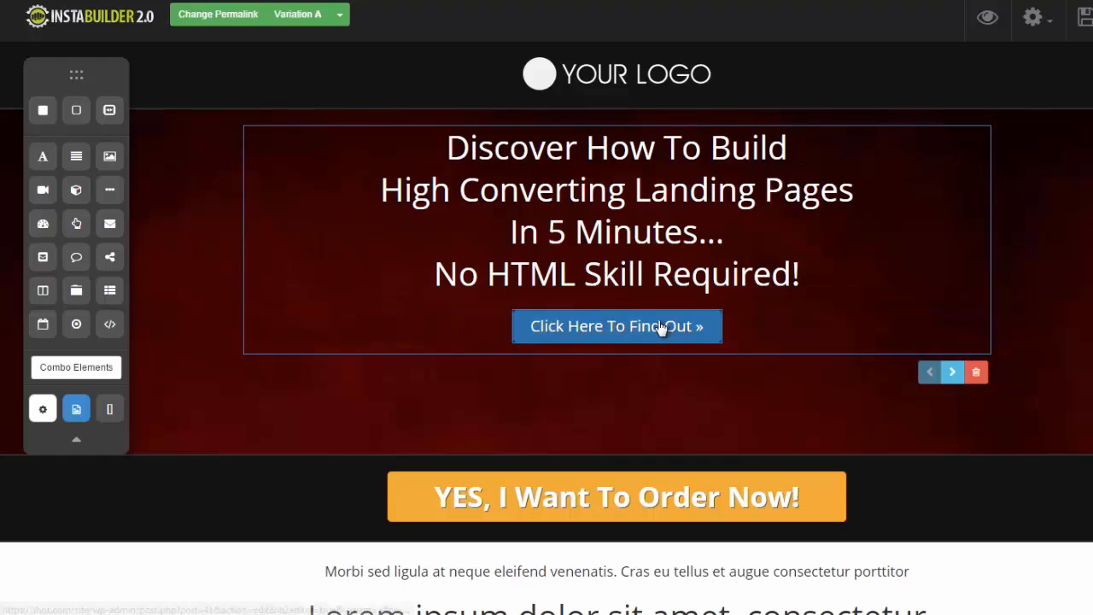
click(954, 376)
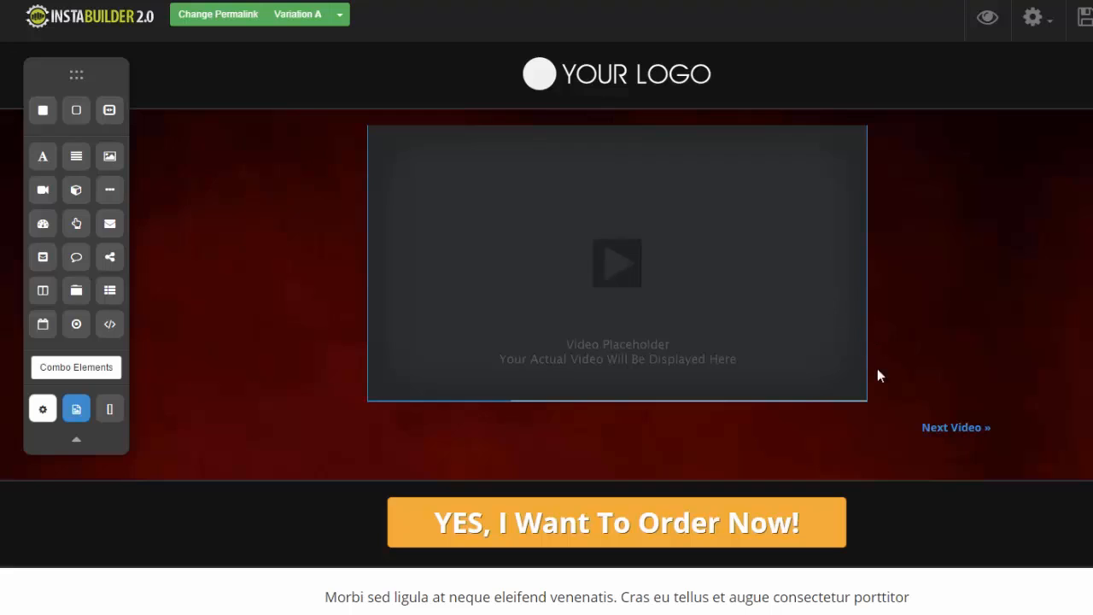
mouse_move(911, 449)
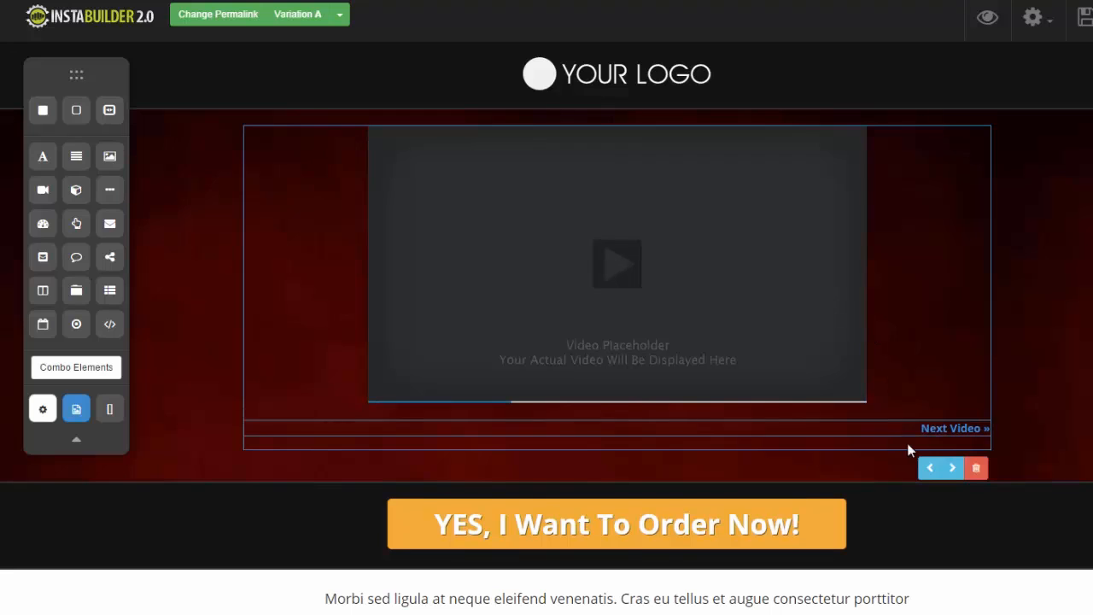
click(953, 470)
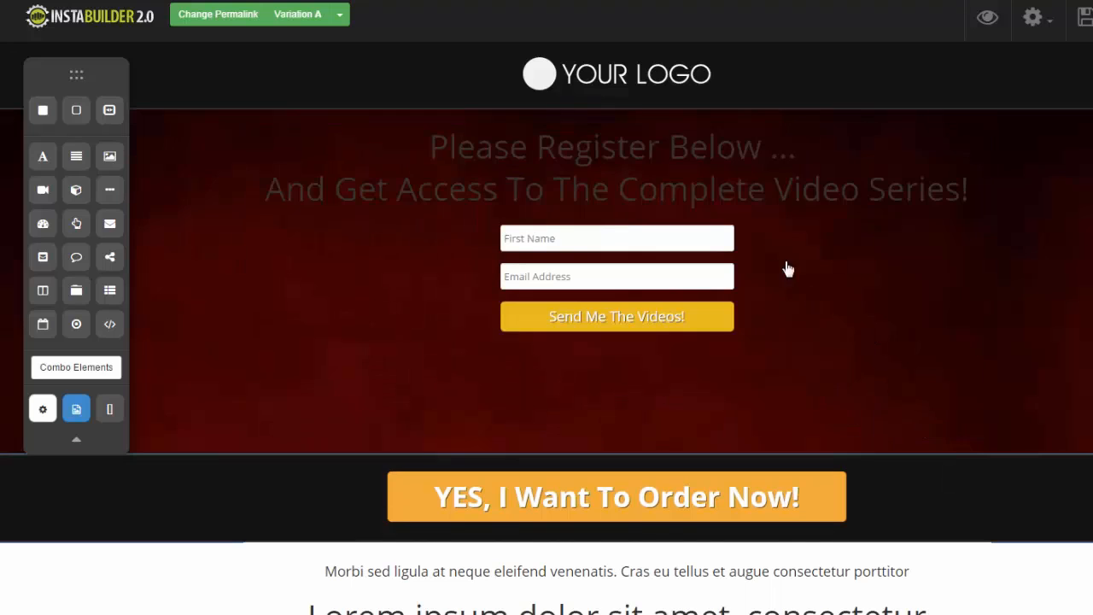
Set the text color of the whole "Please Register Below ..." headline to white
mouse_move(740, 190)
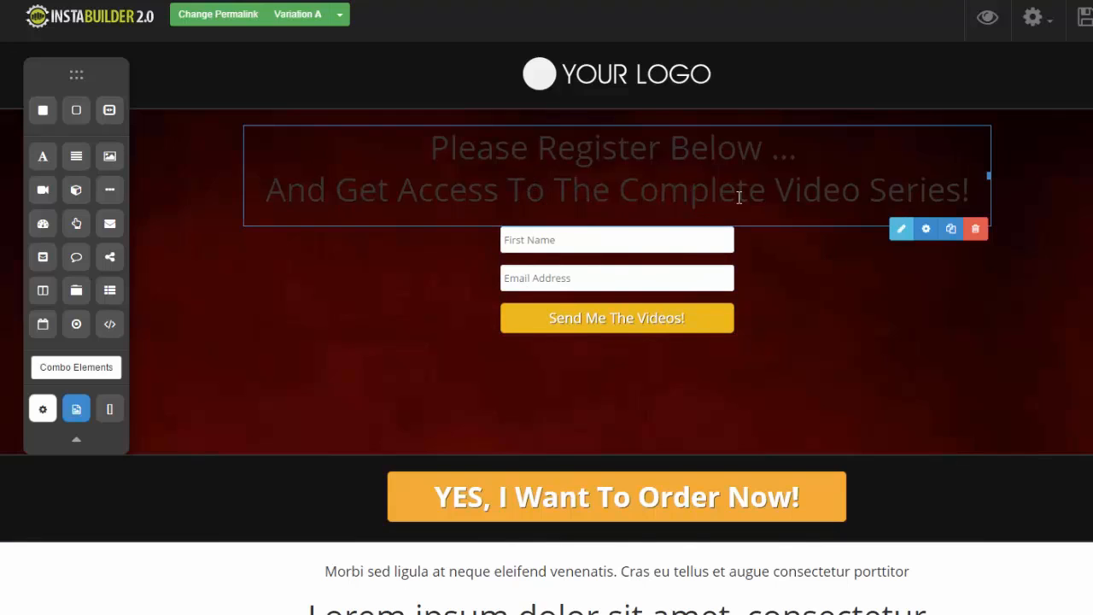
click(903, 228)
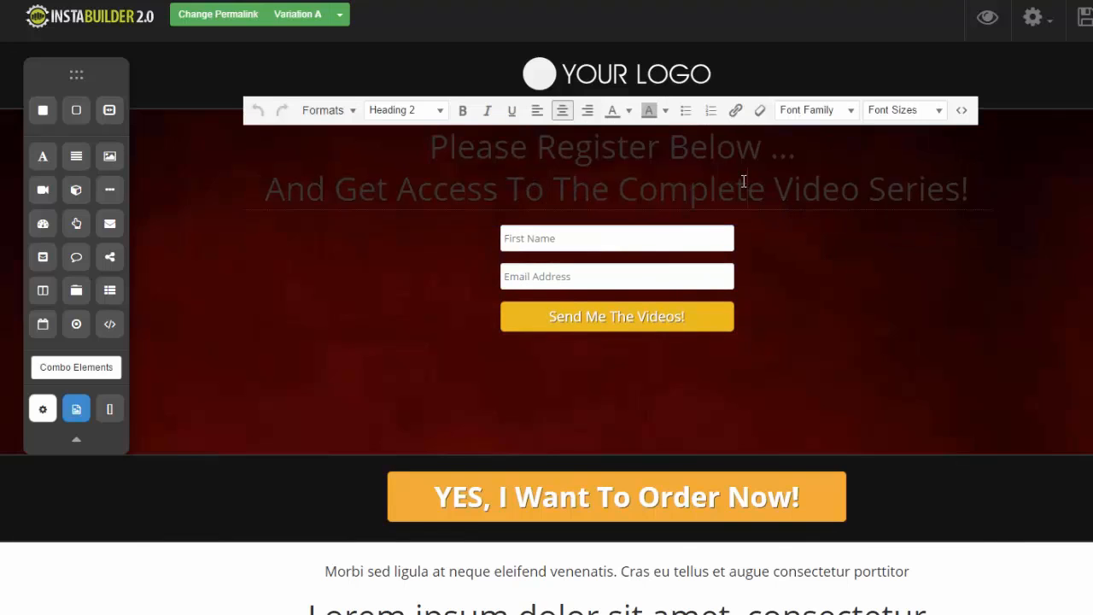
key(ctrl+a)
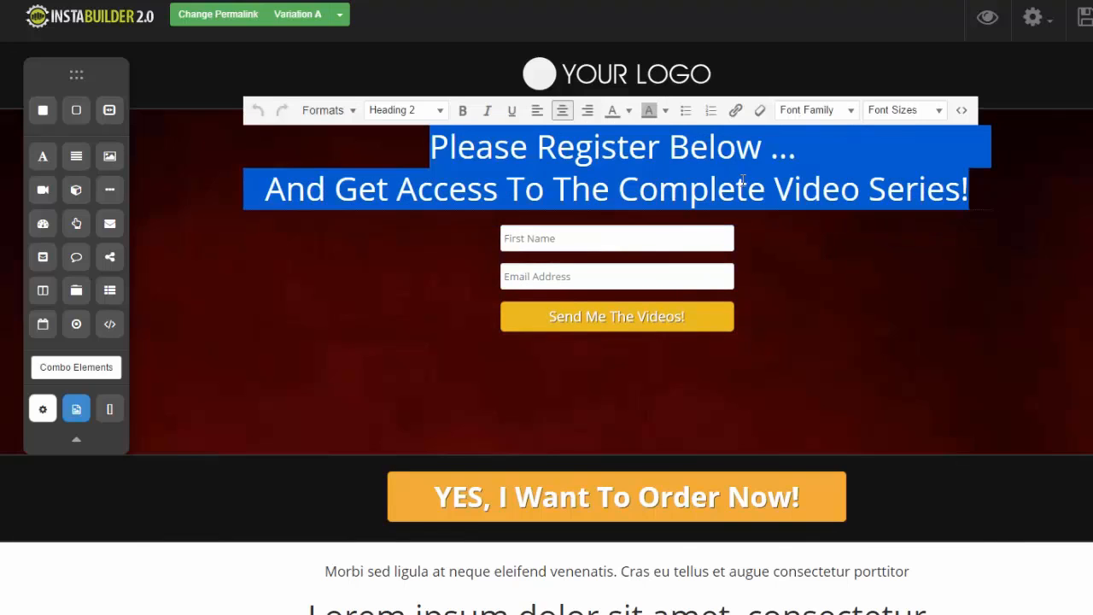
click(628, 110)
click(720, 185)
click(886, 305)
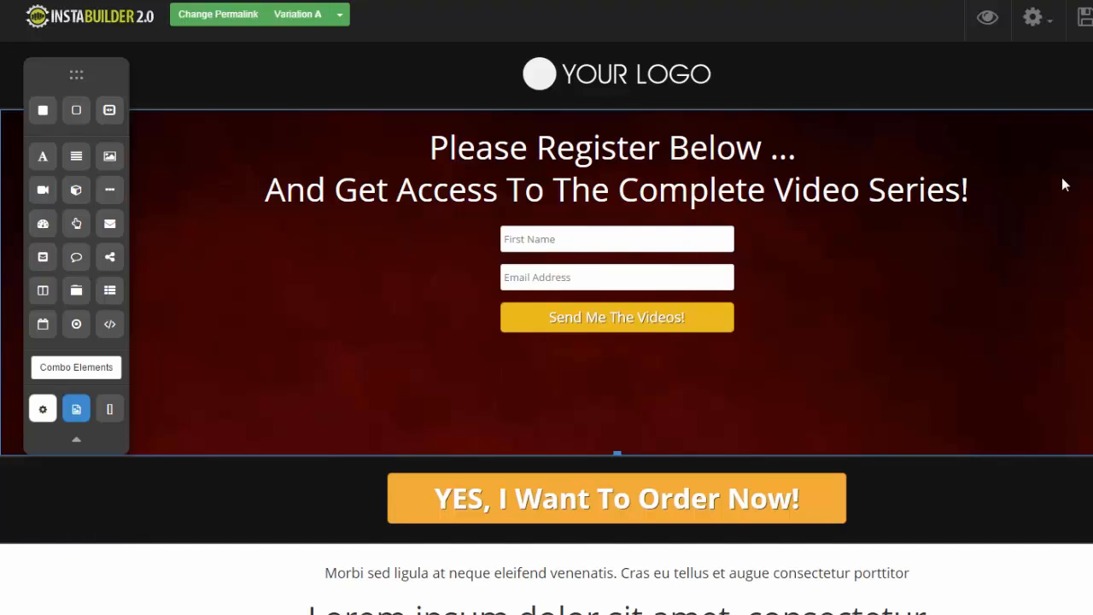
Delete the registration headline and the remaining multi-step opt-in element from the red section
mouse_move(939, 207)
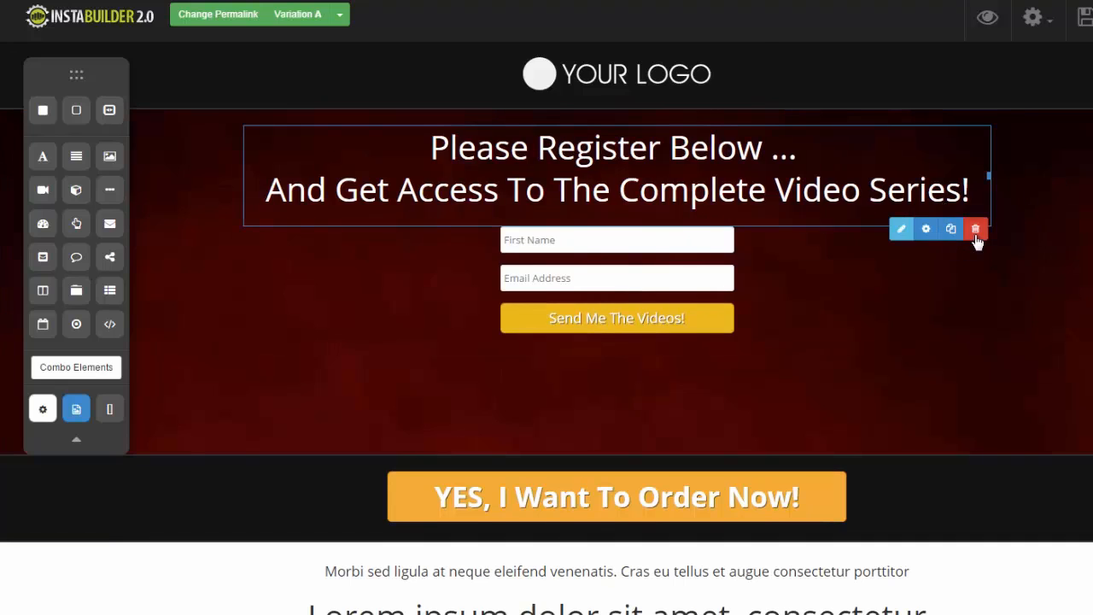
click(976, 232)
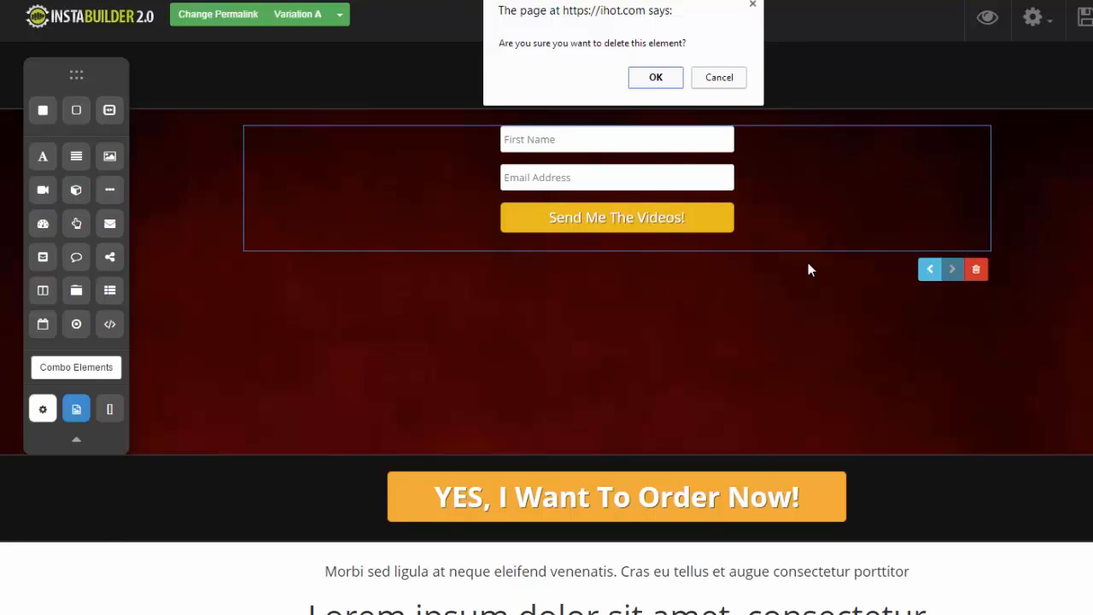
click(656, 78)
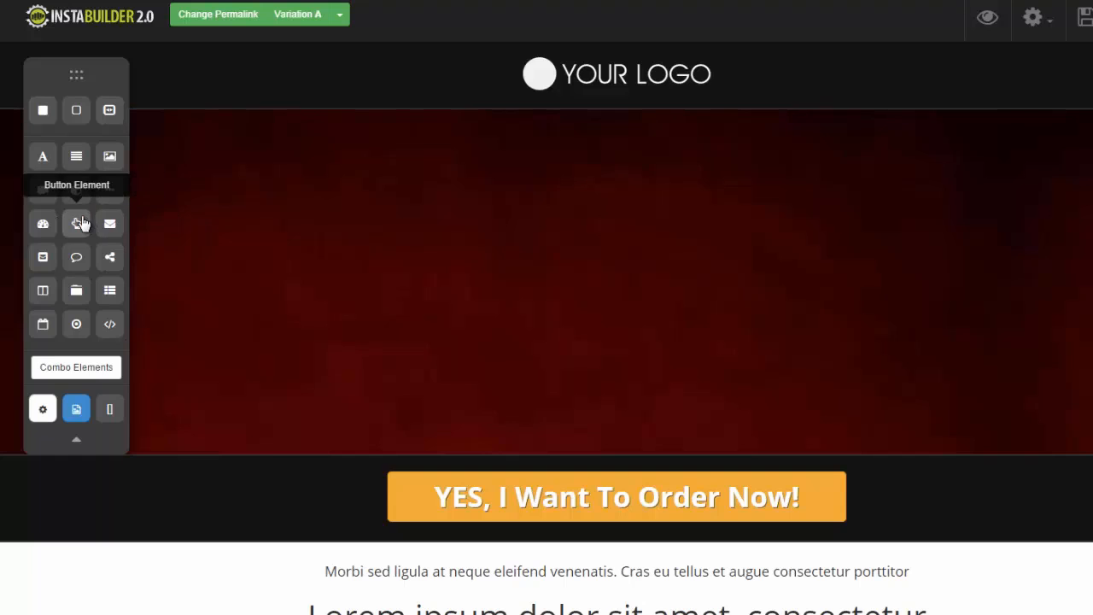
Add a button element to the empty red section and set its button style to Glossy
drag(76, 223, 617, 145)
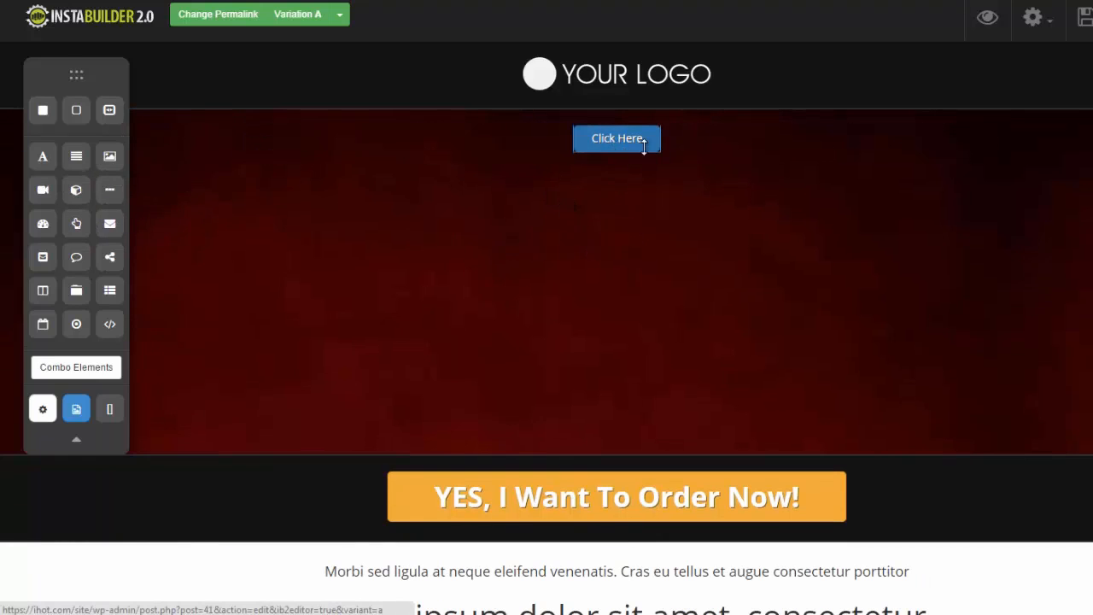
mouse_move(656, 139)
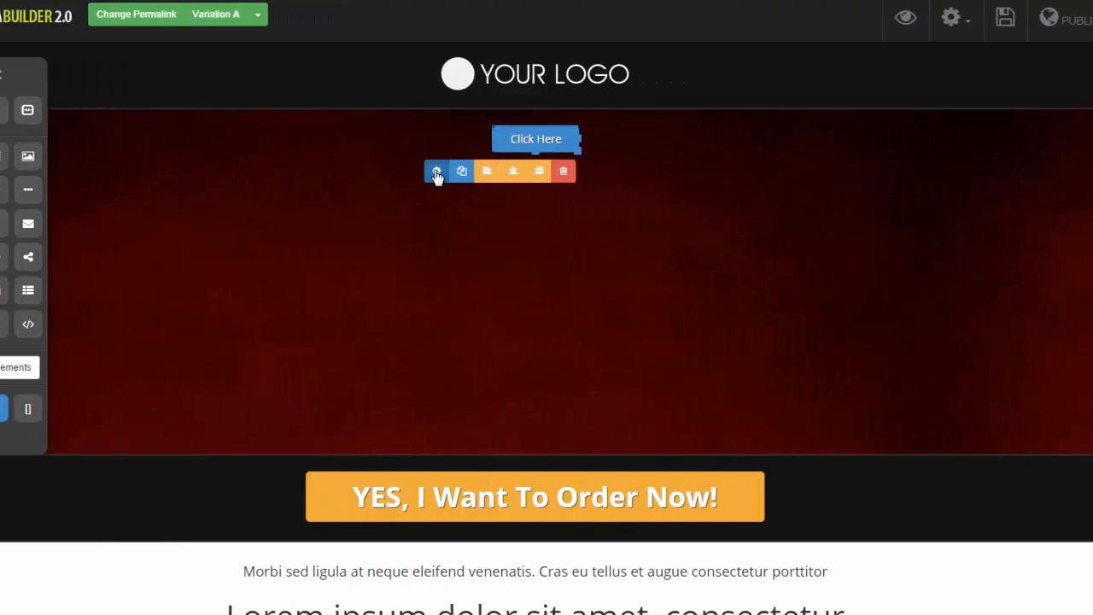
click(504, 172)
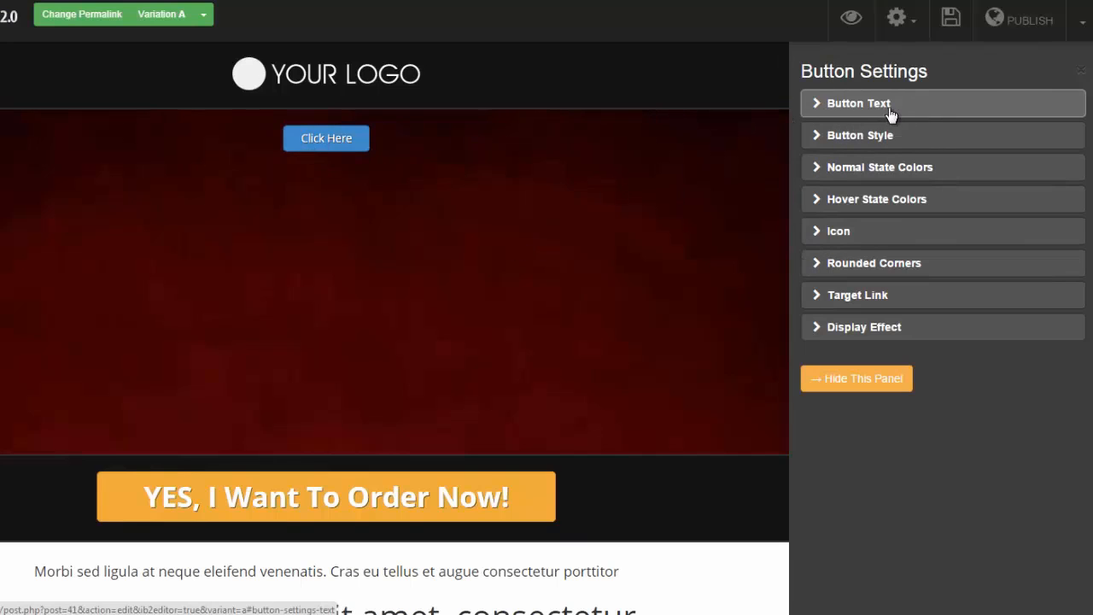
click(822, 137)
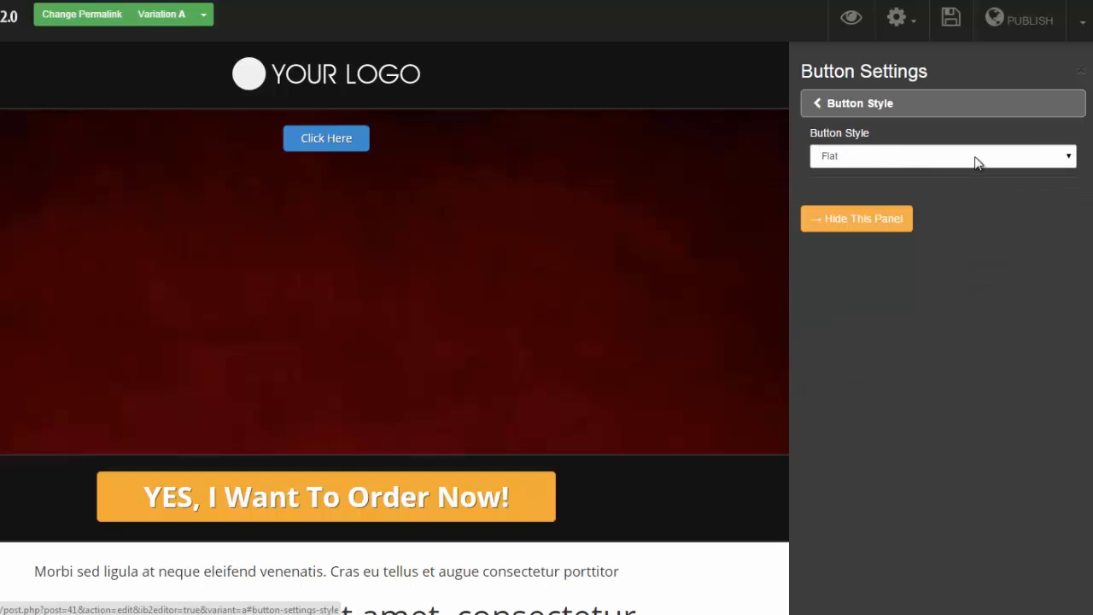
click(1066, 159)
click(954, 184)
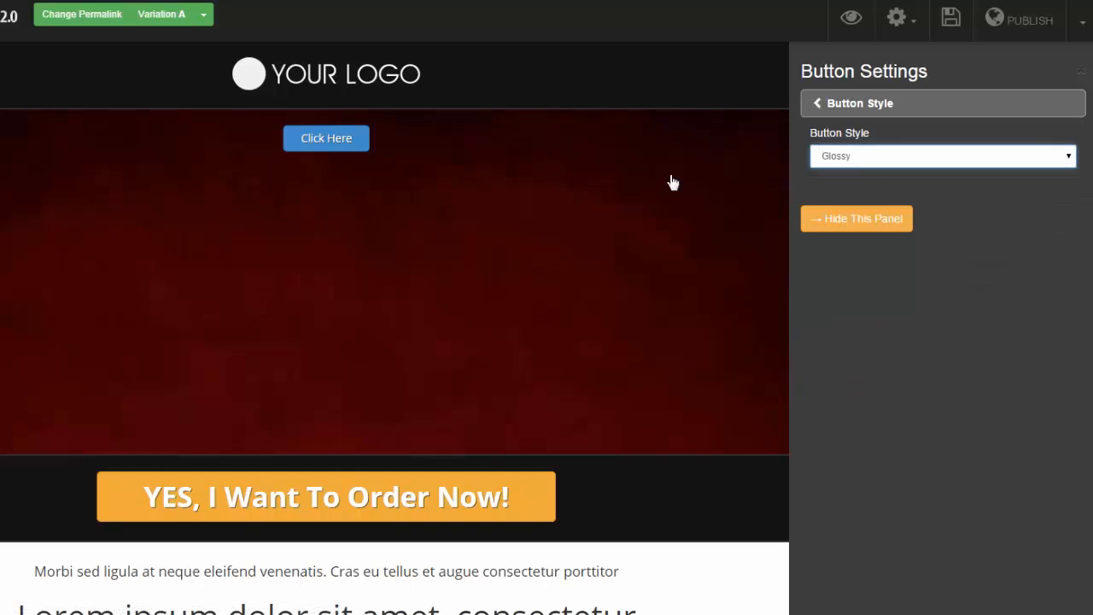
click(819, 108)
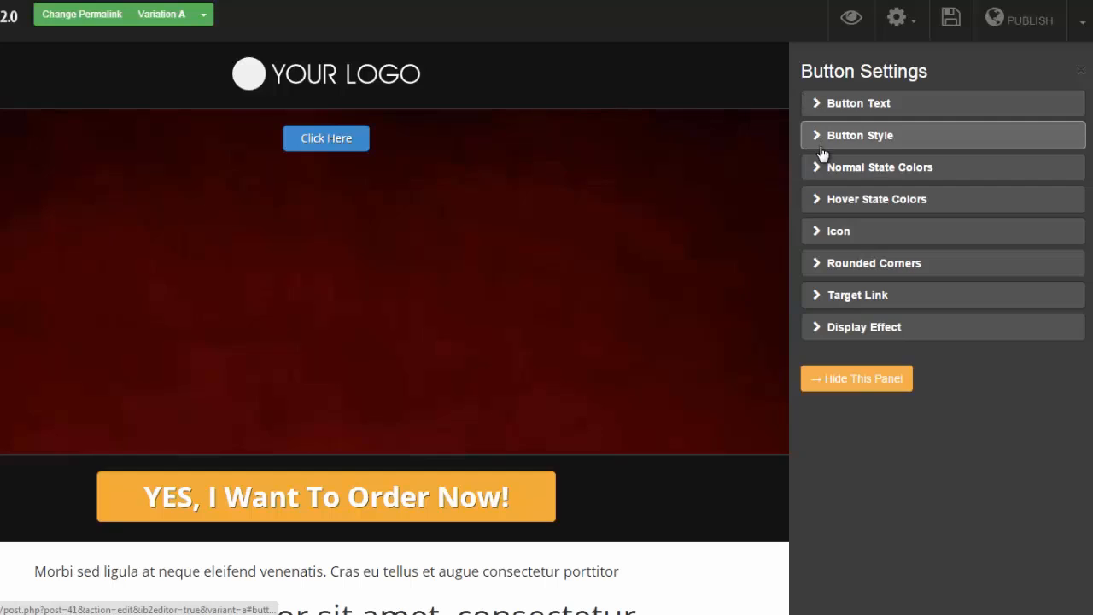
Check the button's normal state colors, and try the shopping cart and check mark icons before settling on the paperclip icon
click(809, 169)
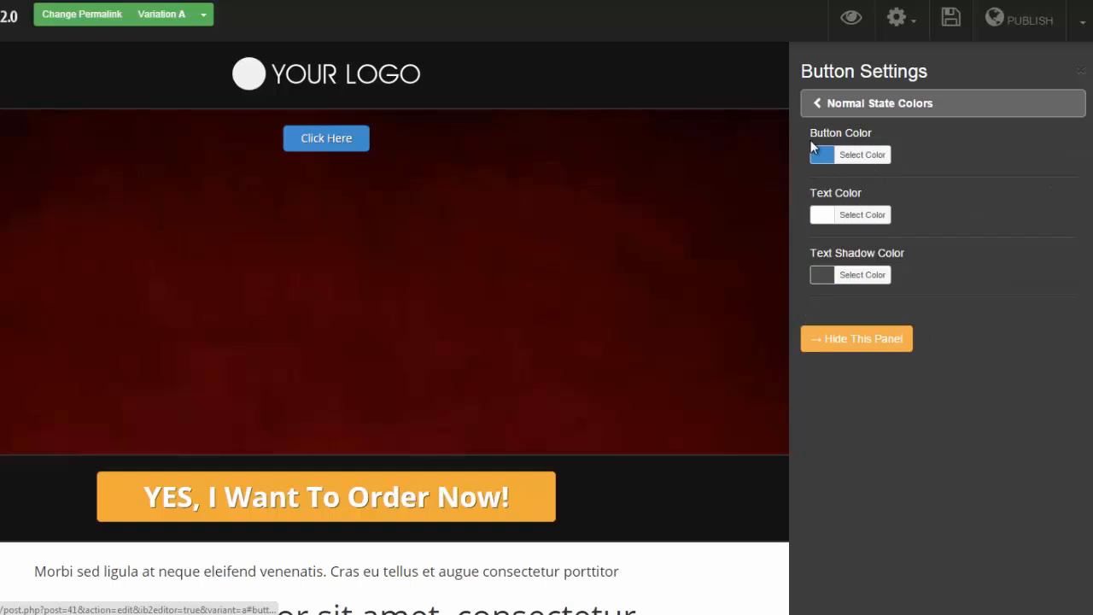
click(817, 108)
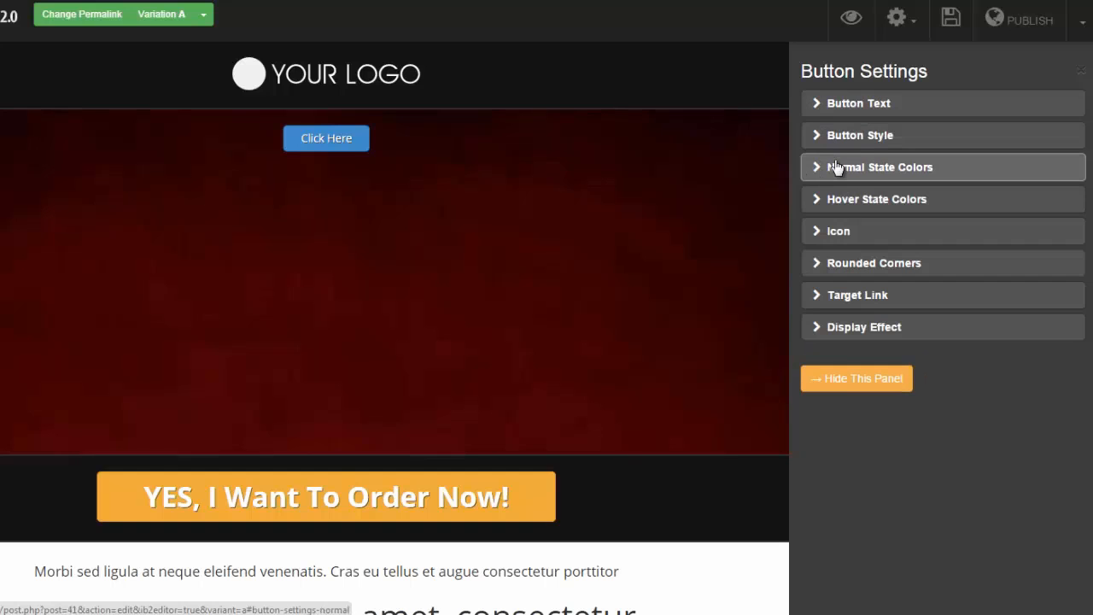
click(822, 233)
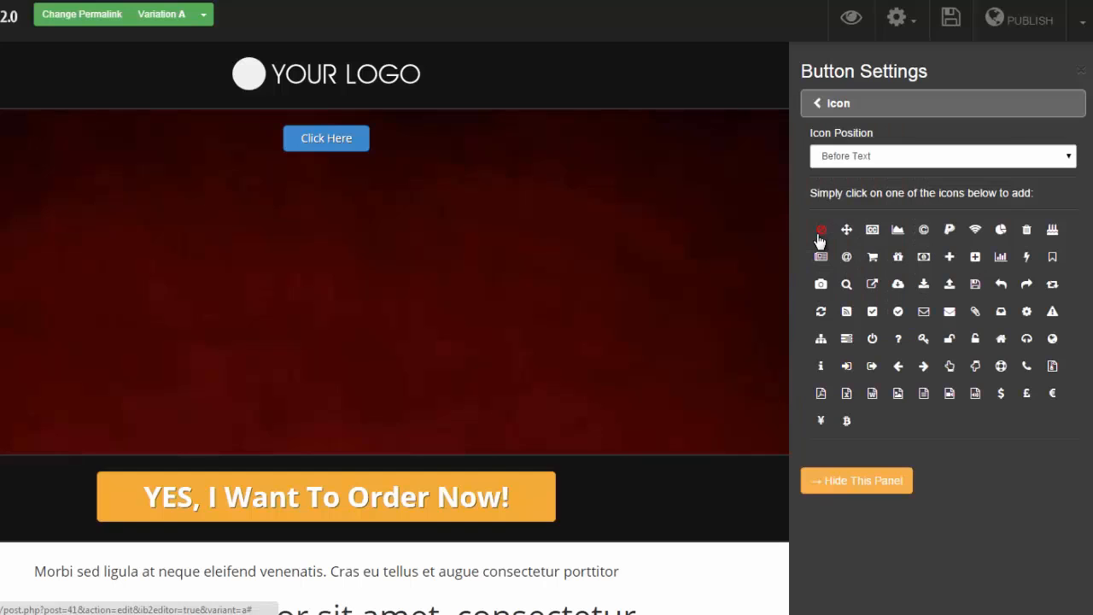
click(870, 258)
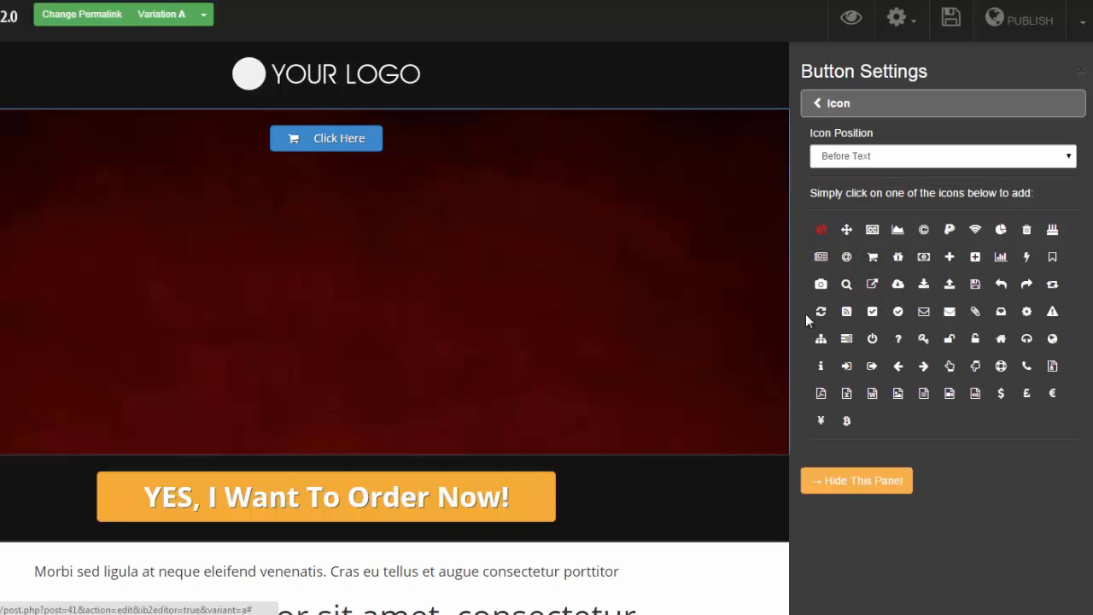
click(898, 312)
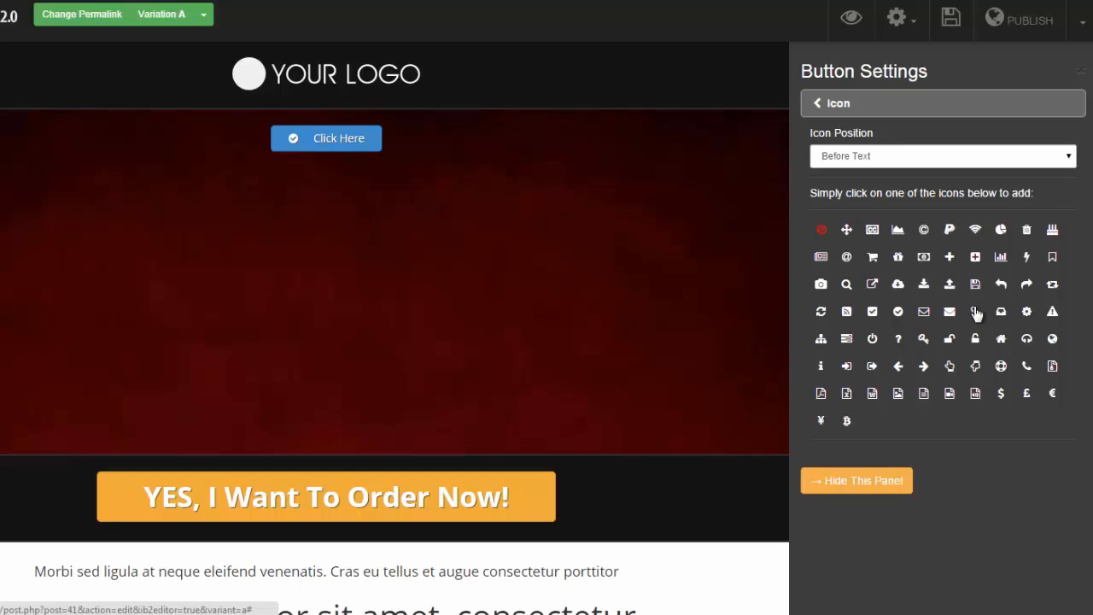
click(976, 311)
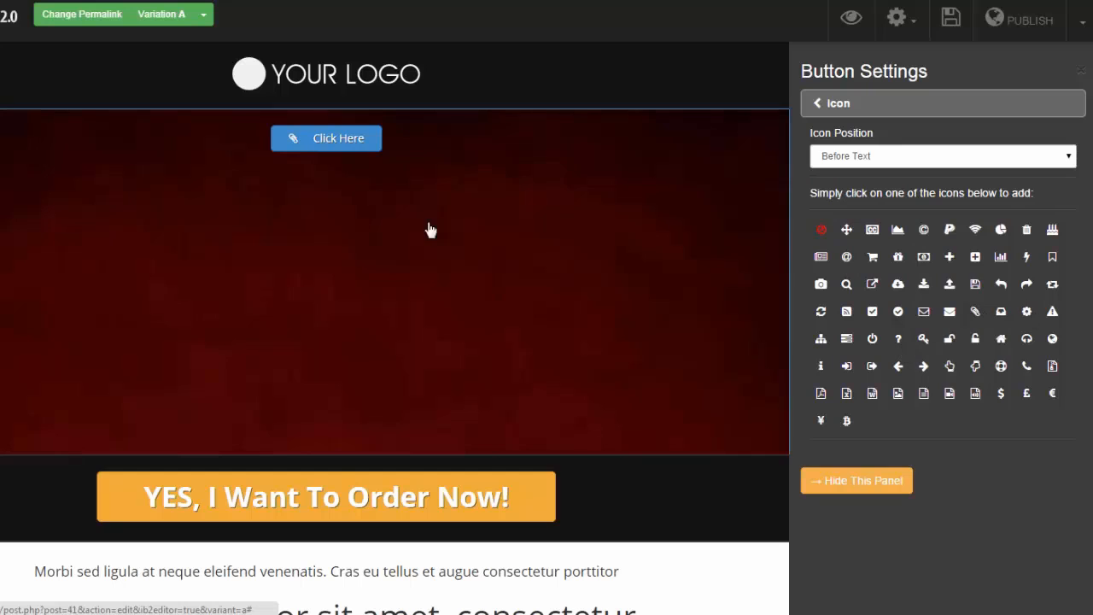
click(812, 110)
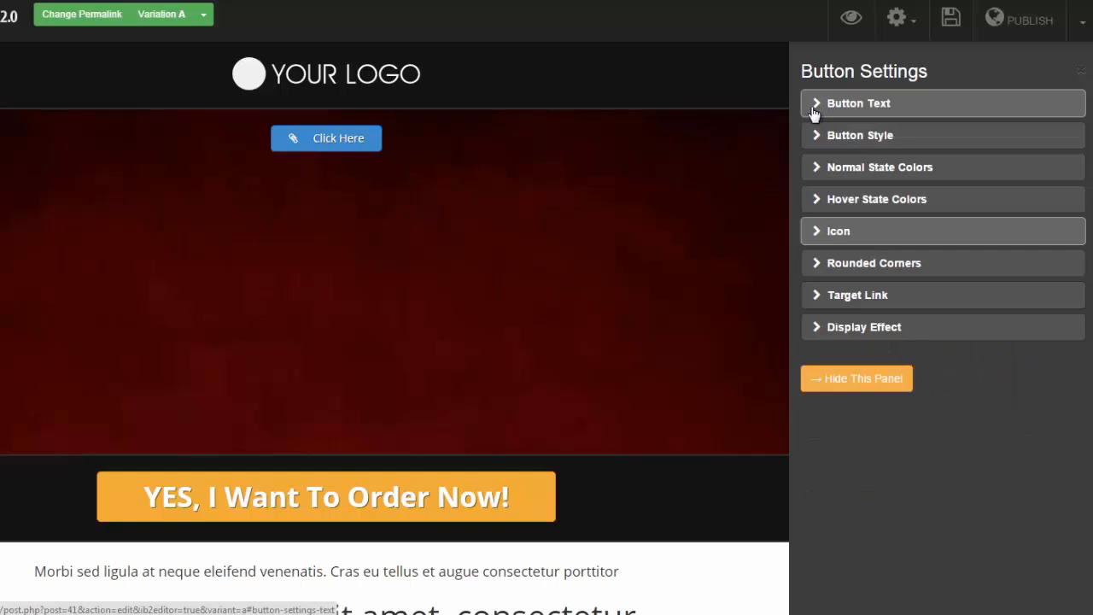
Set the button's rounded corners to 16 px and open its target link settings
click(848, 261)
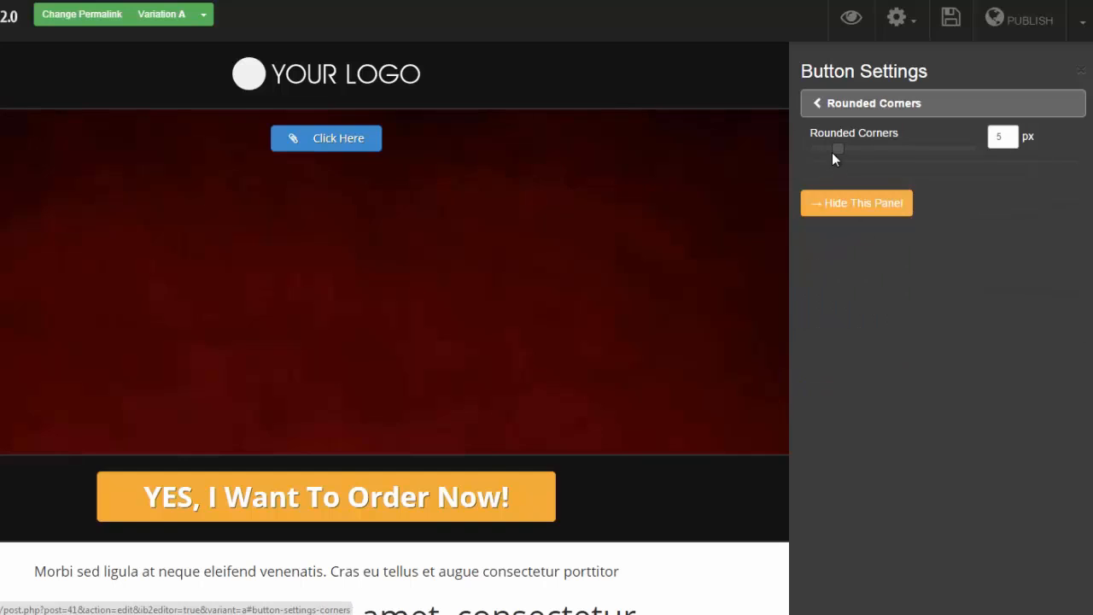
drag(835, 149, 883, 151)
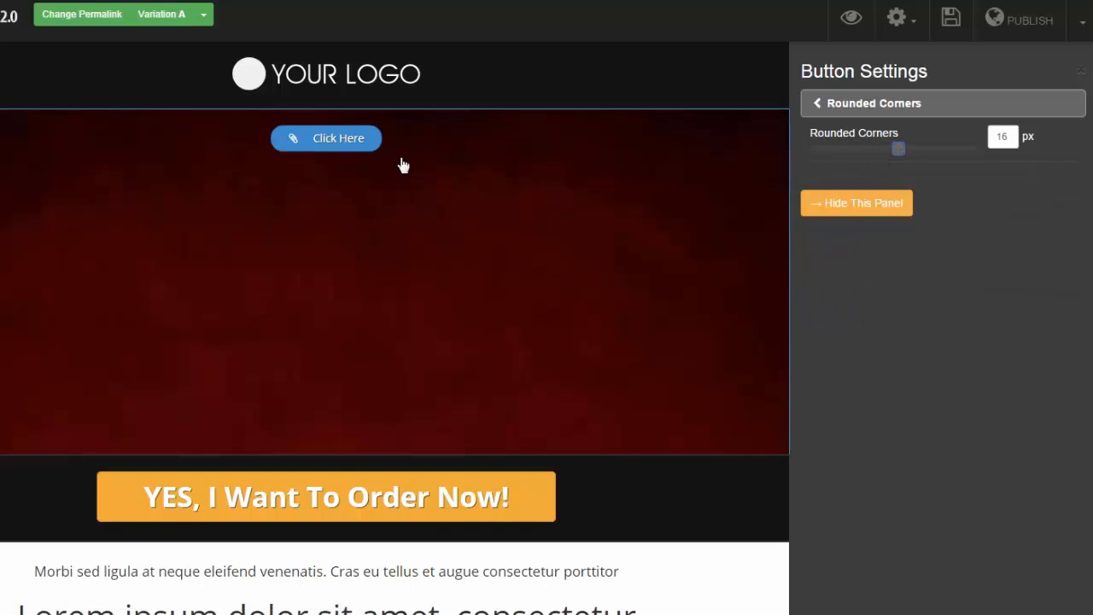
click(819, 113)
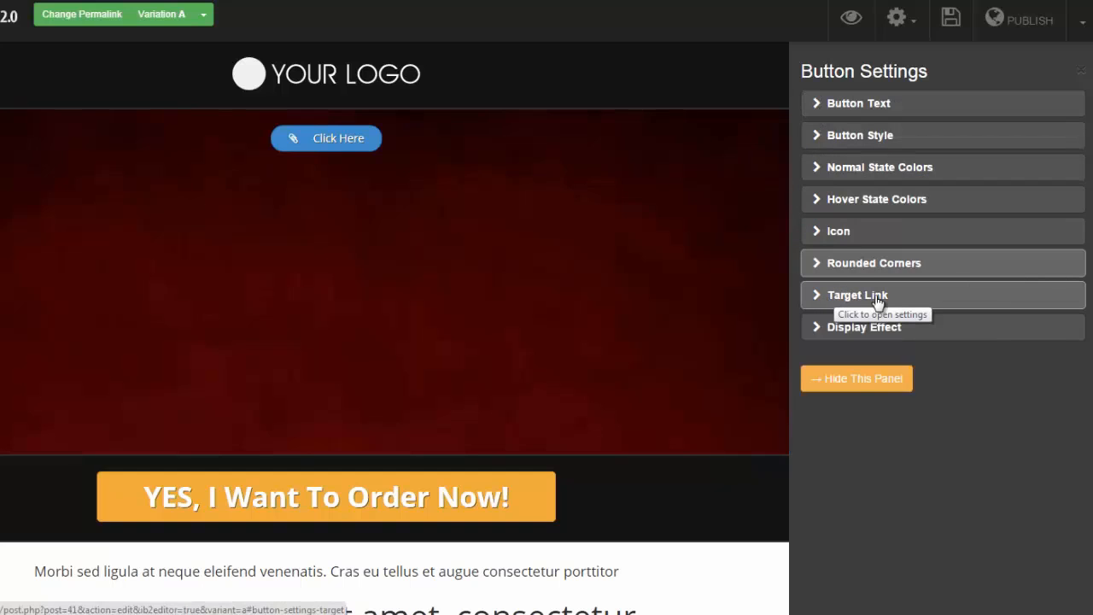
click(819, 296)
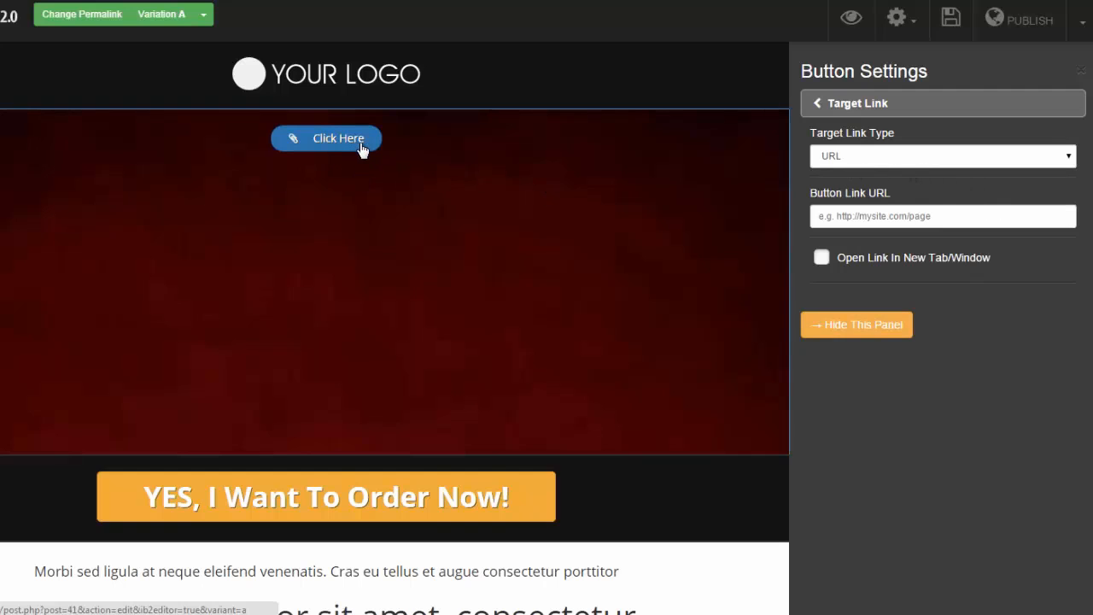
Set the Click Here button's target link type to PopUp and open its popup for editing
click(1068, 161)
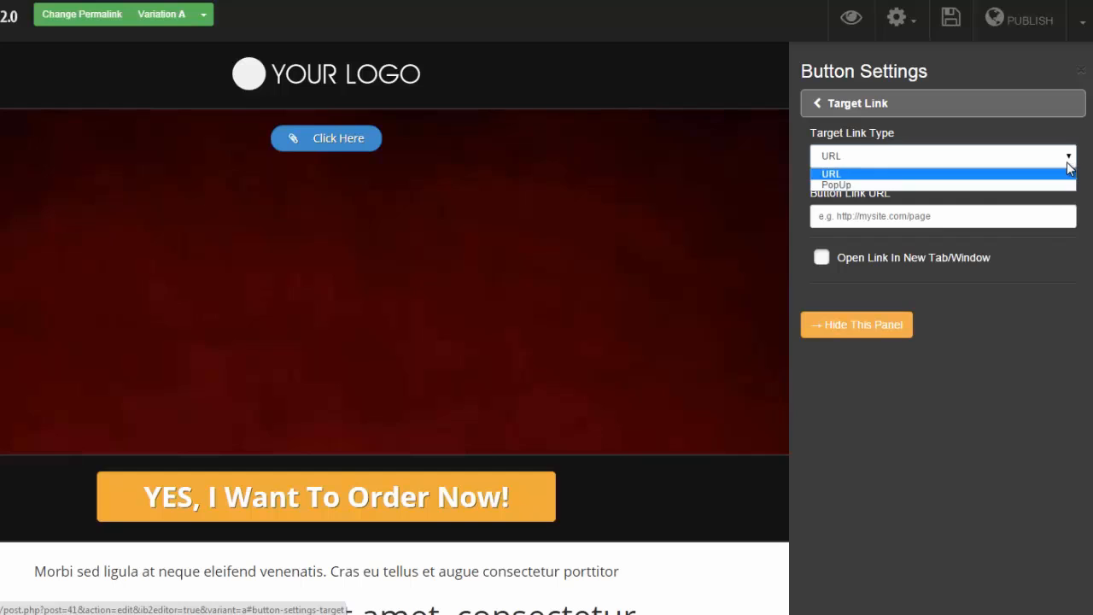
click(831, 186)
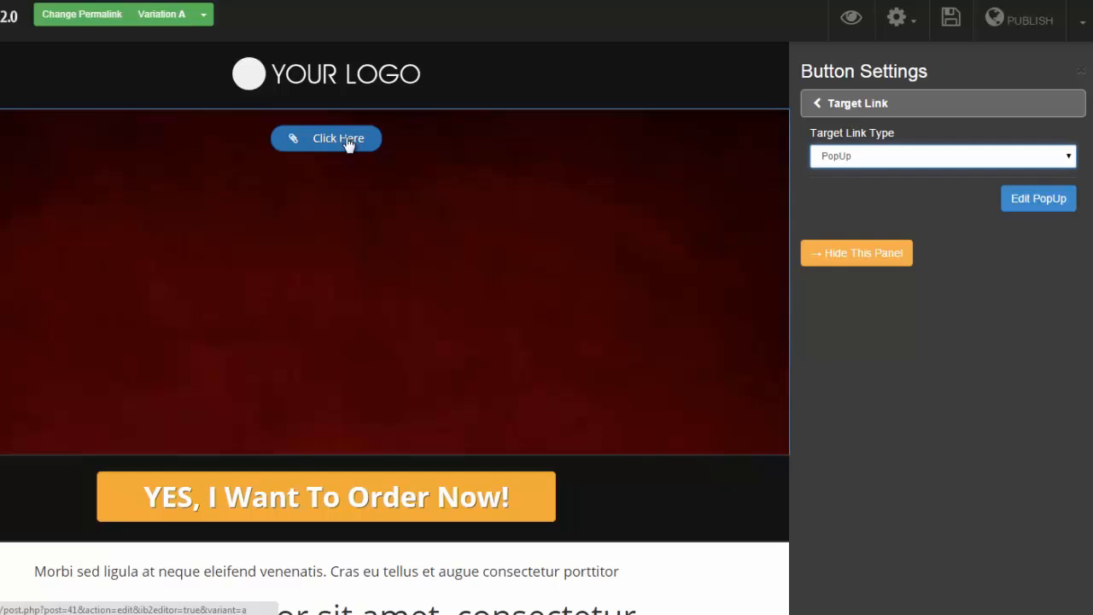
click(1038, 199)
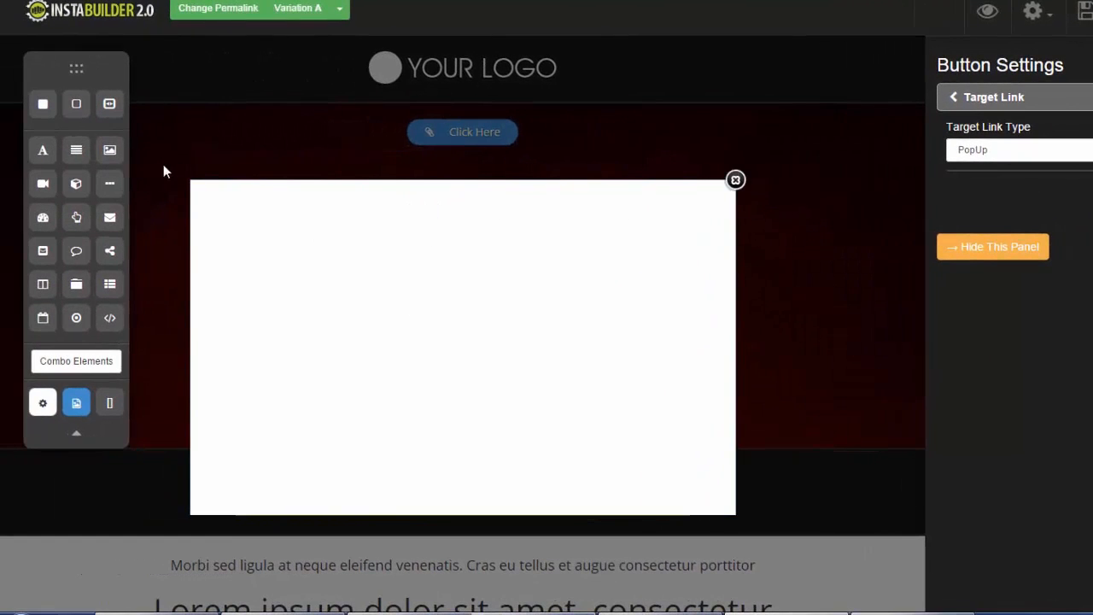
Add a title element to the popup and center its text
drag(42, 150, 446, 222)
mouse_move(295, 215)
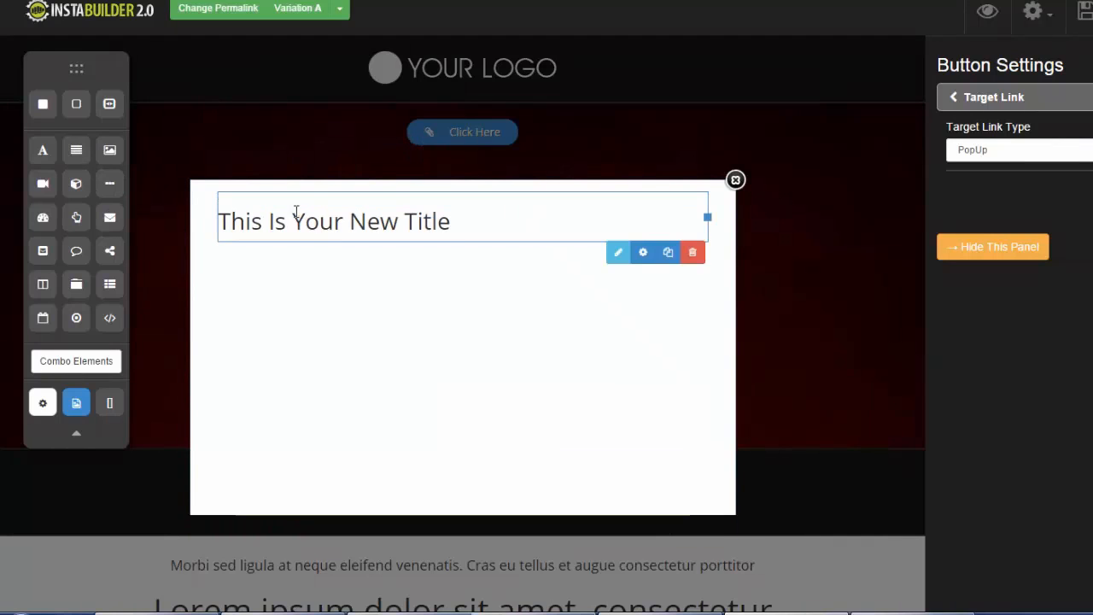
click(620, 253)
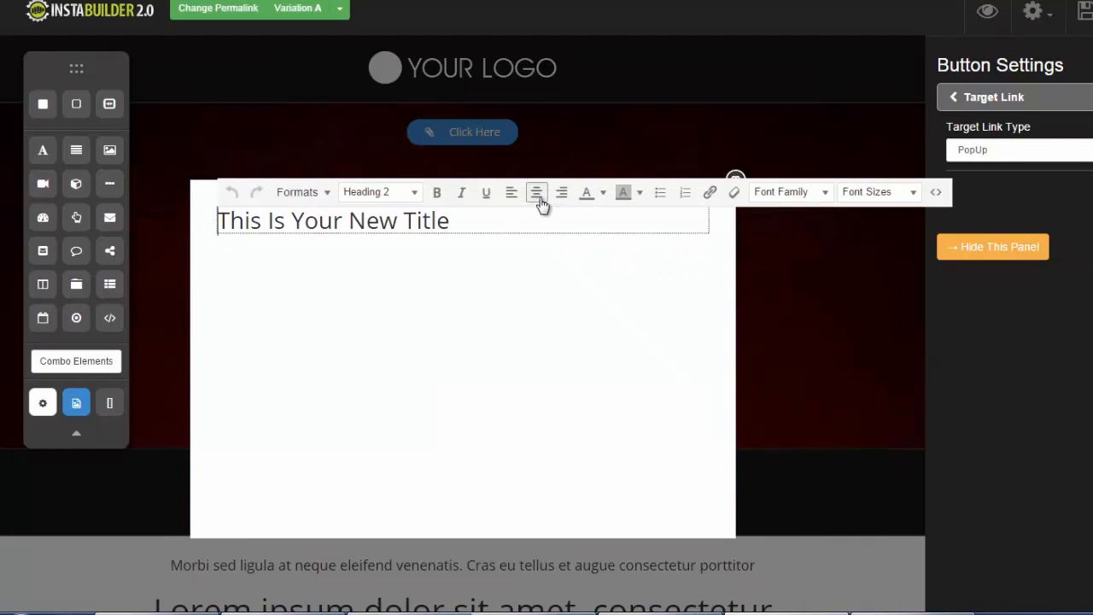
click(537, 193)
click(464, 305)
Add a text element and an opt-in form below the popup's title, and close the popup
drag(76, 149, 409, 269)
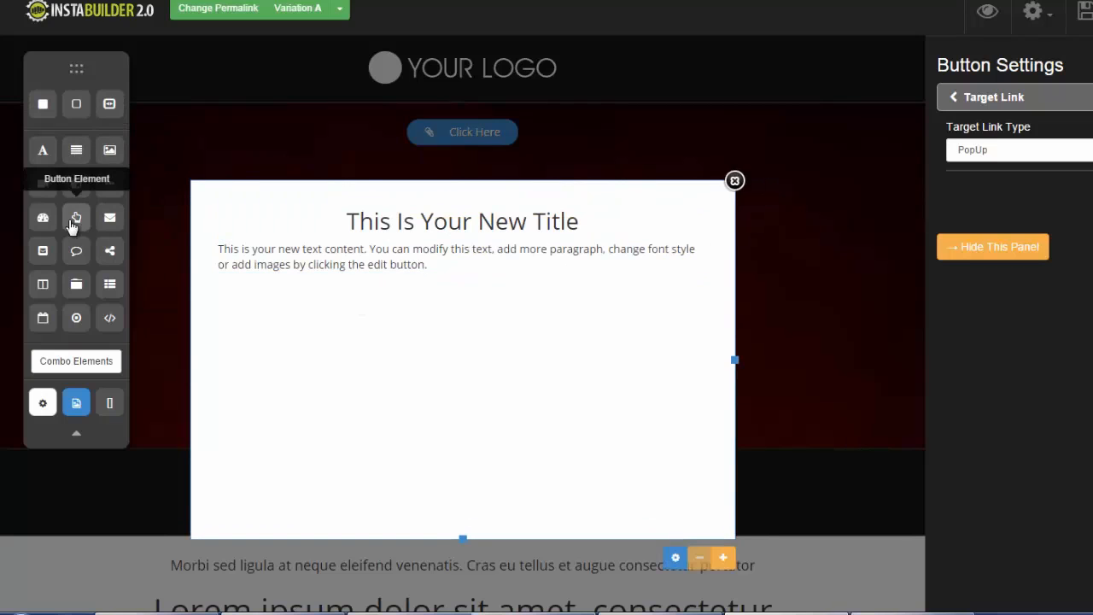
drag(109, 220, 434, 301)
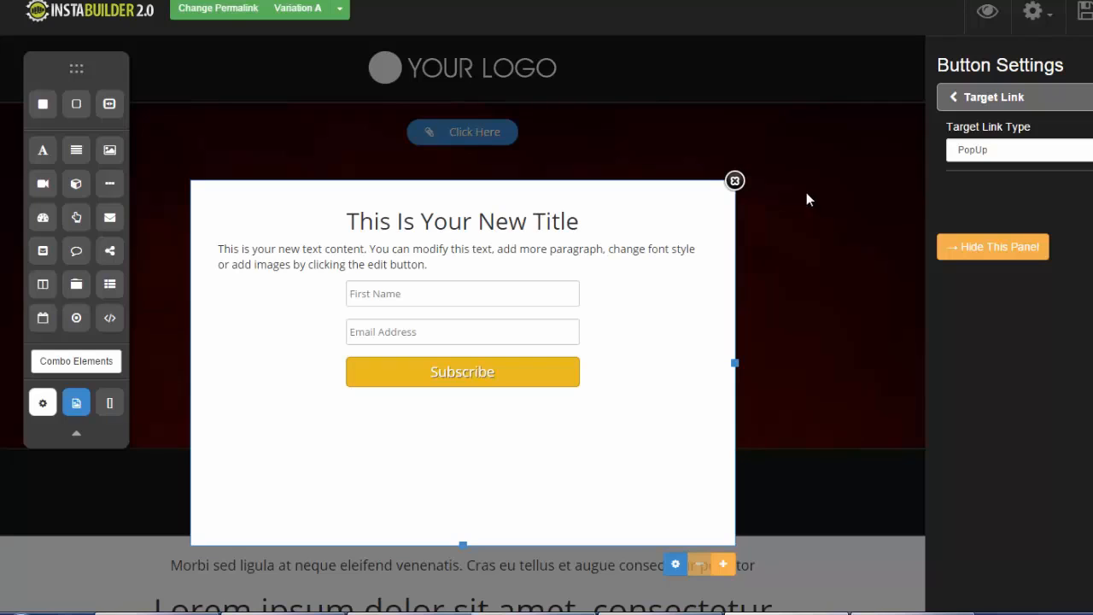
click(801, 226)
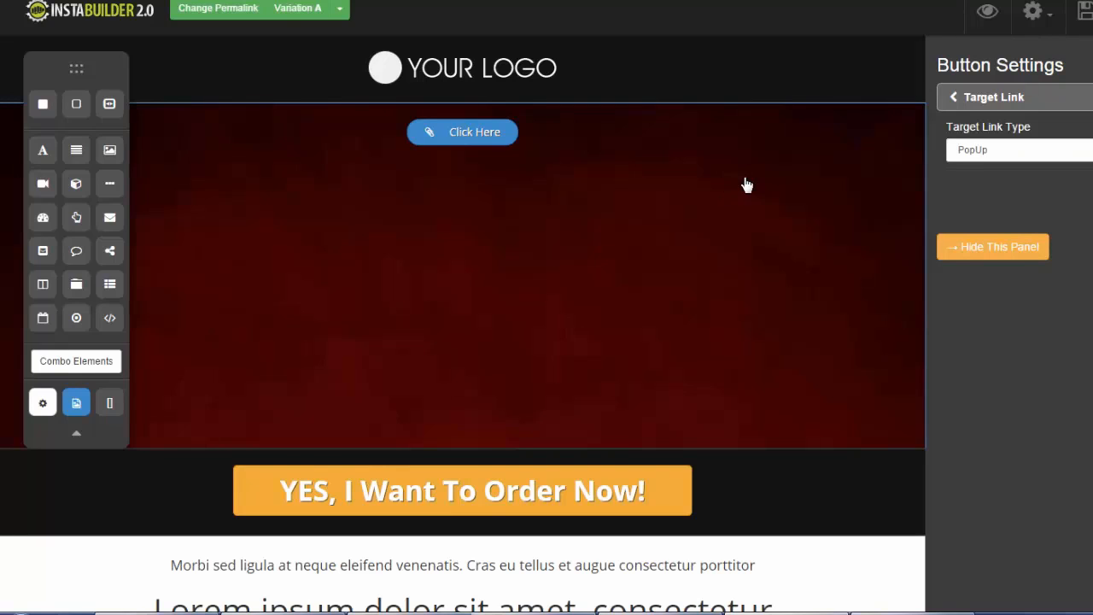
Select the Click Here button in the red section and dismiss the button settings
click(412, 197)
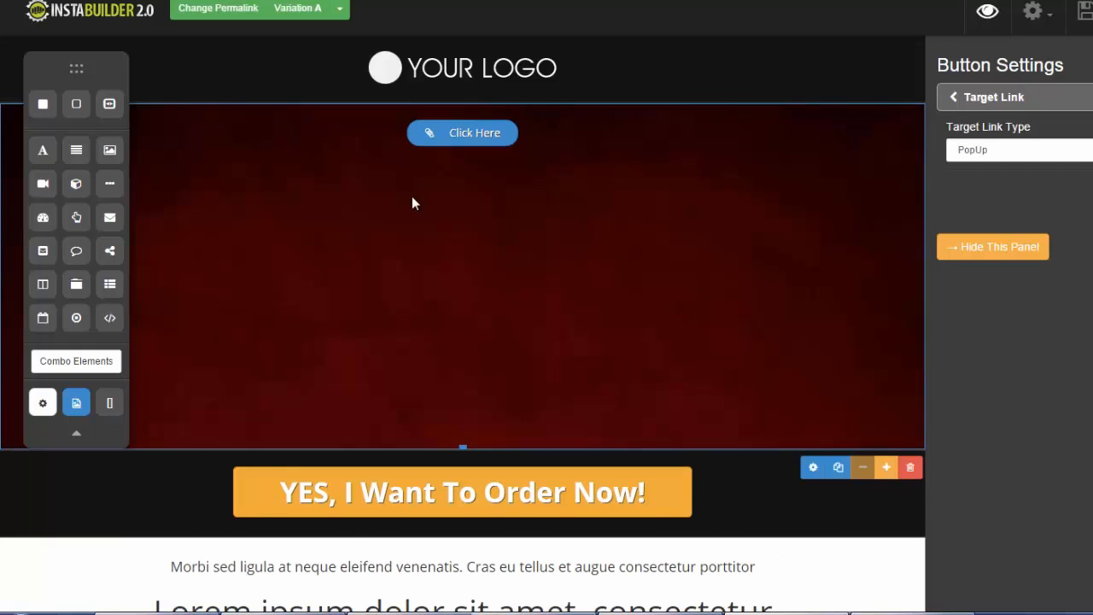
click(468, 143)
click(504, 166)
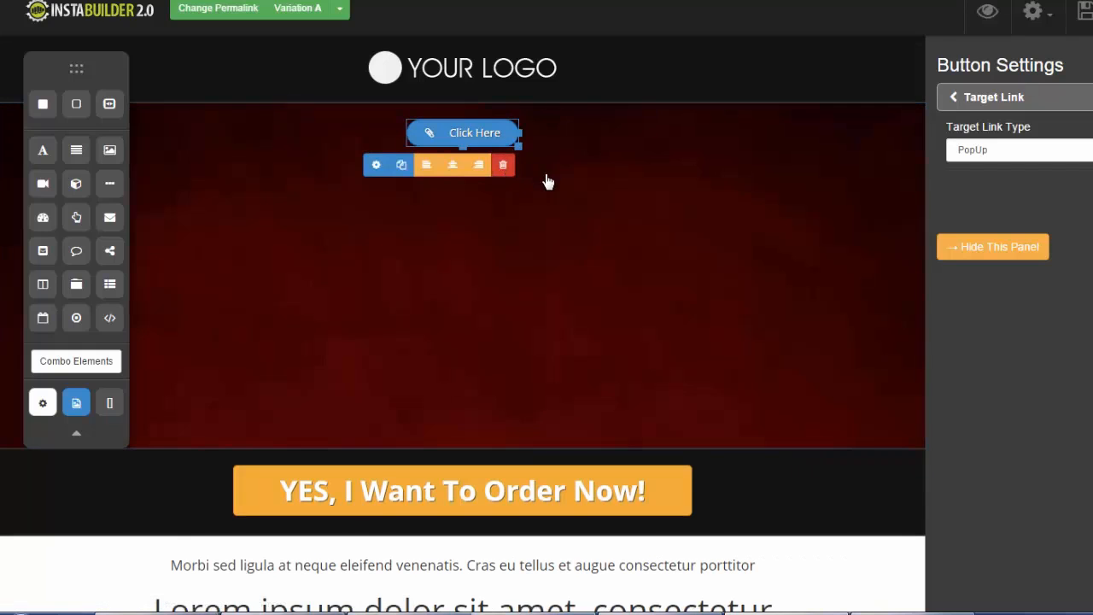
click(721, 68)
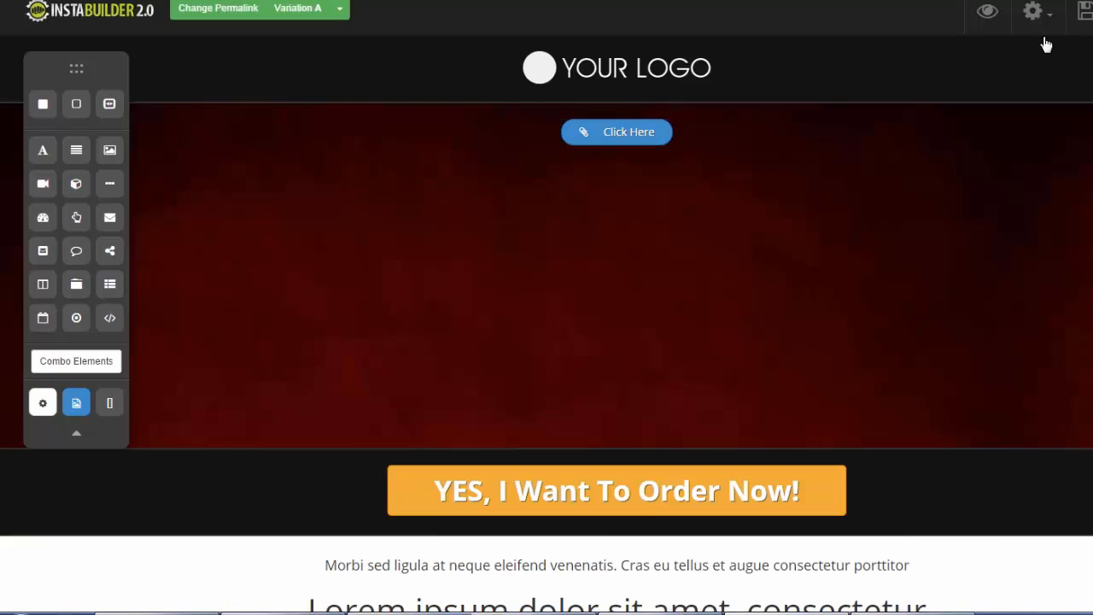
Change the page template to the Squeeze Page design with the beach sunset and the 5,000+ Subscribers headline
click(1034, 10)
click(1005, 243)
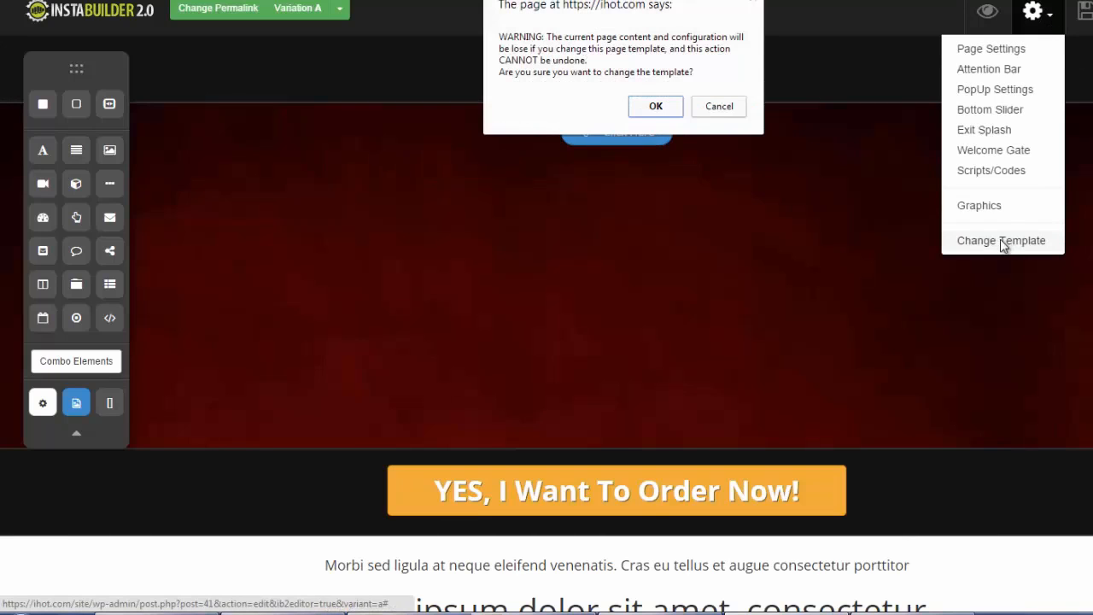
click(655, 109)
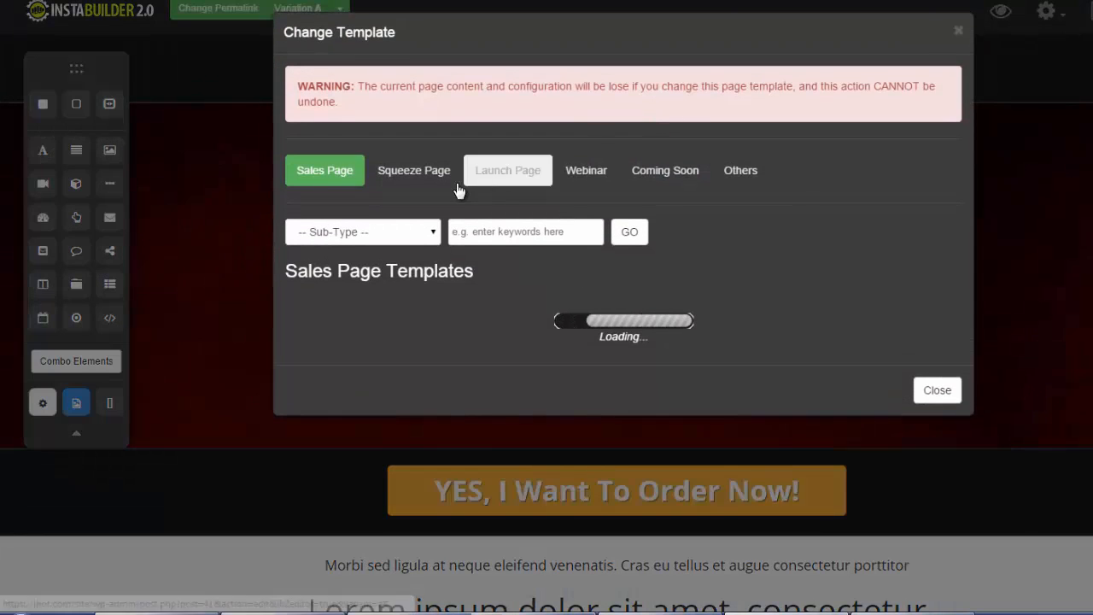
click(421, 179)
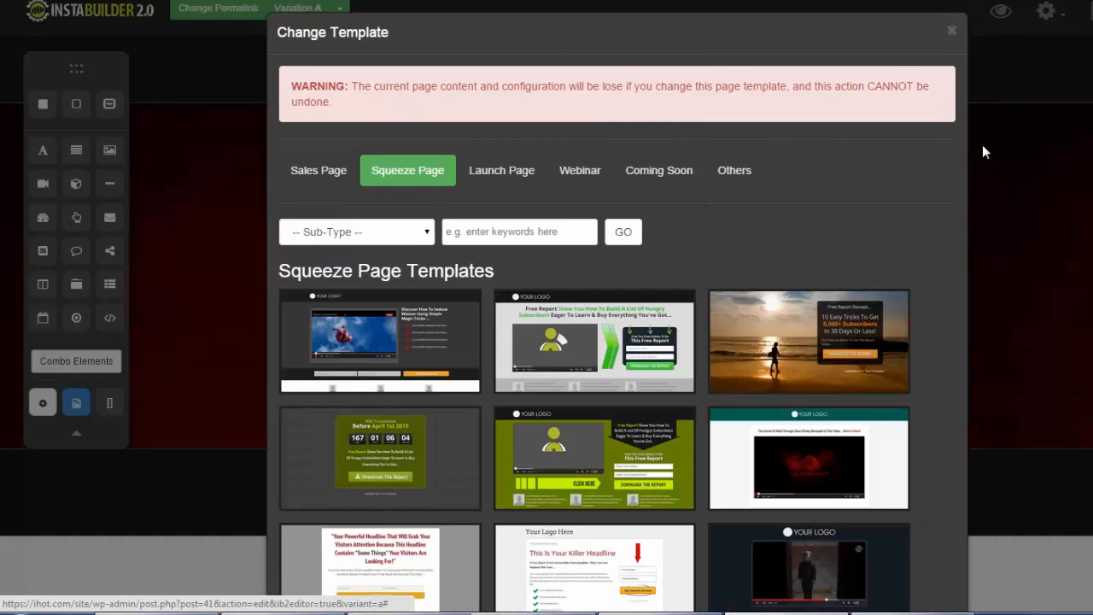
mouse_move(803, 353)
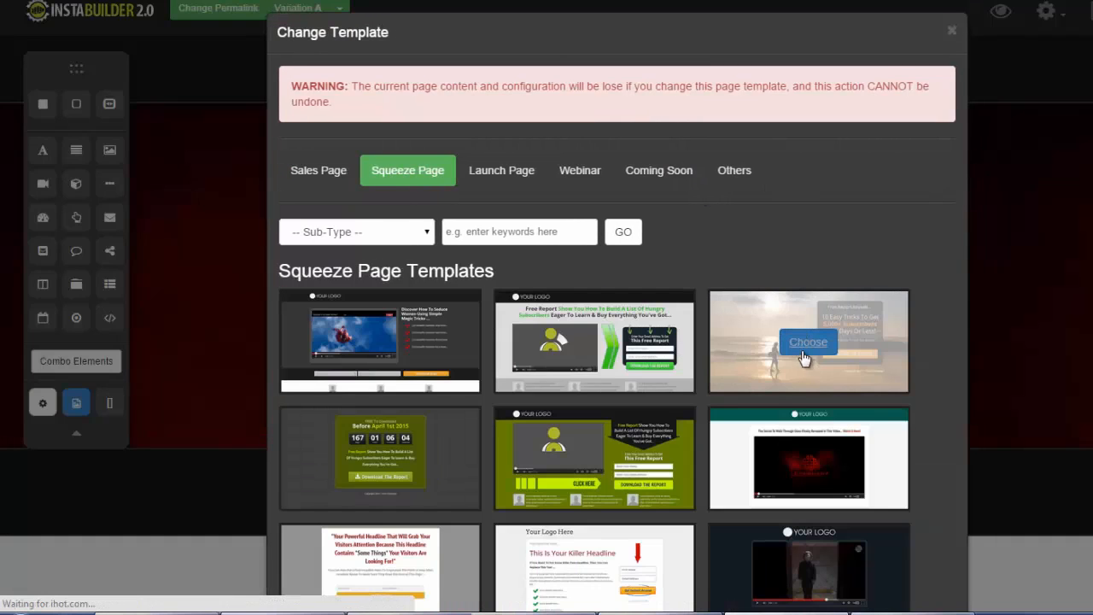
click(806, 343)
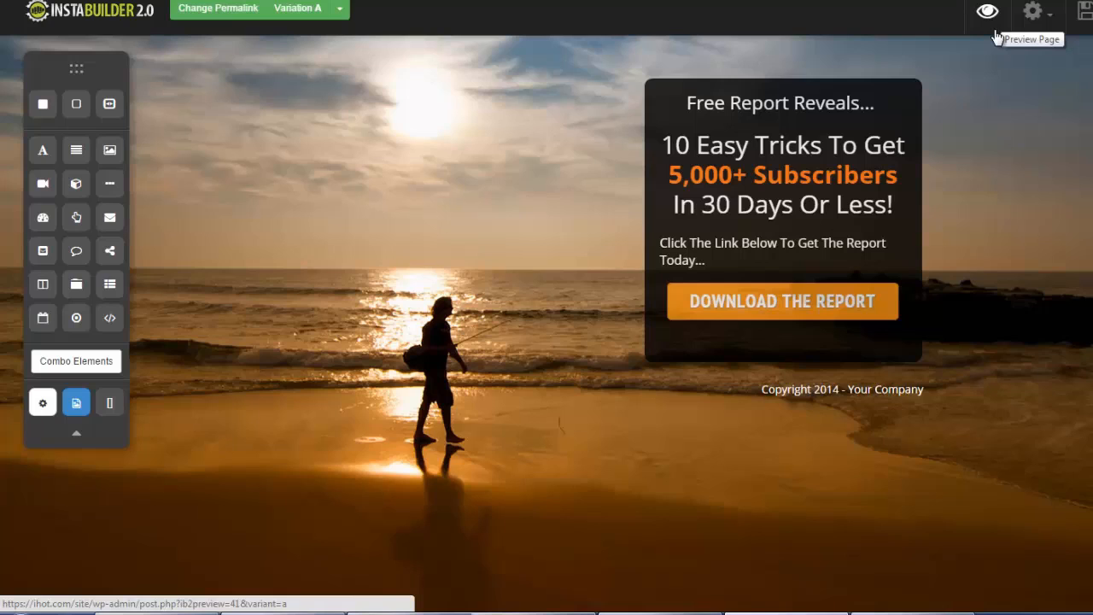
Enable the attention bar and go through its link text and link URL settings
click(1046, 17)
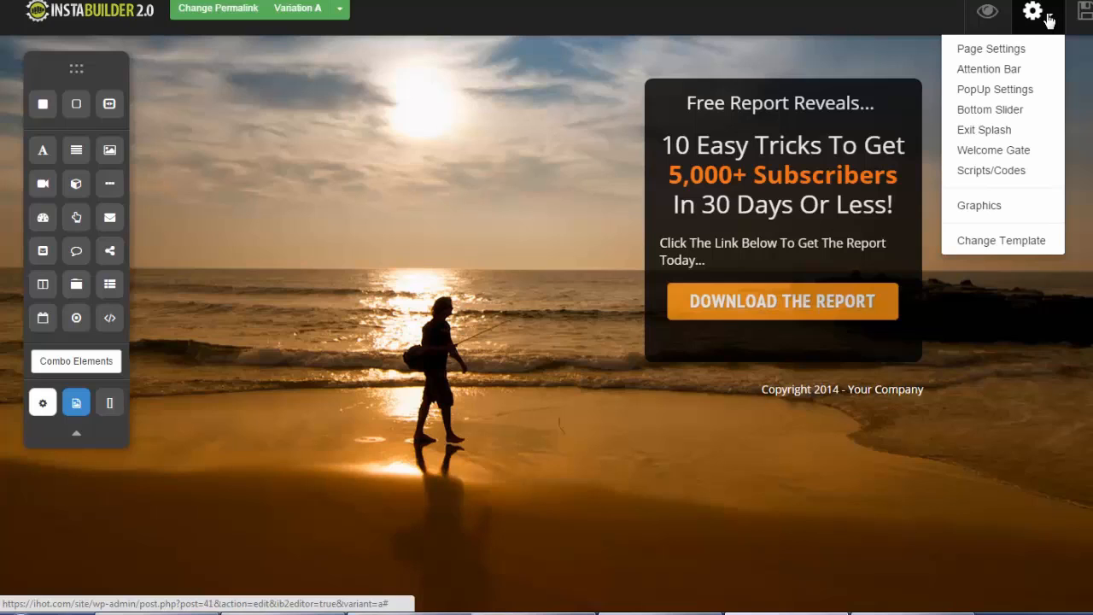
click(1004, 76)
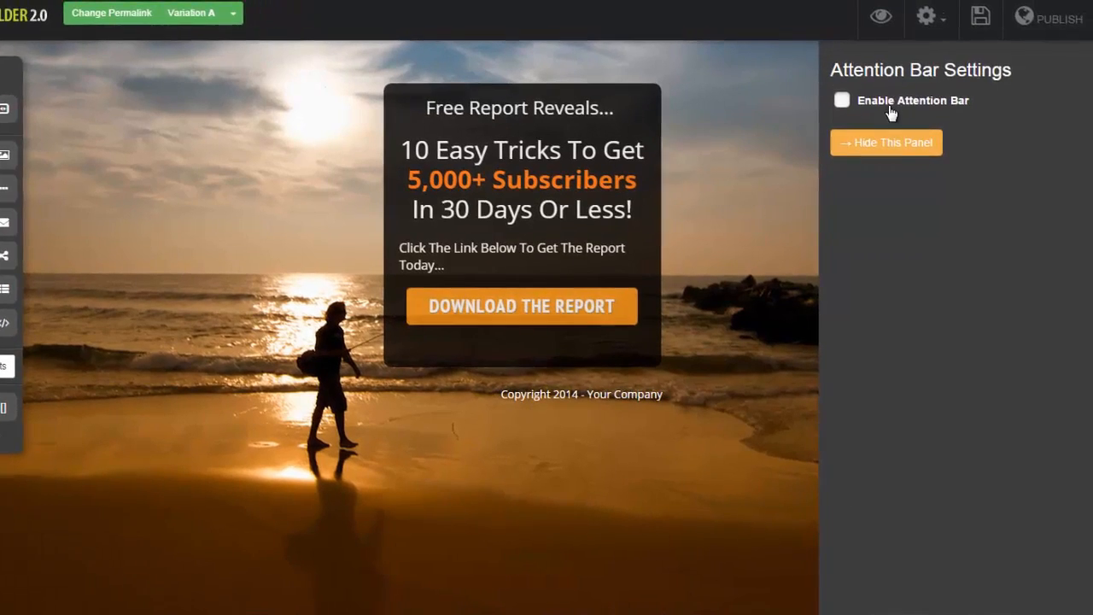
click(819, 103)
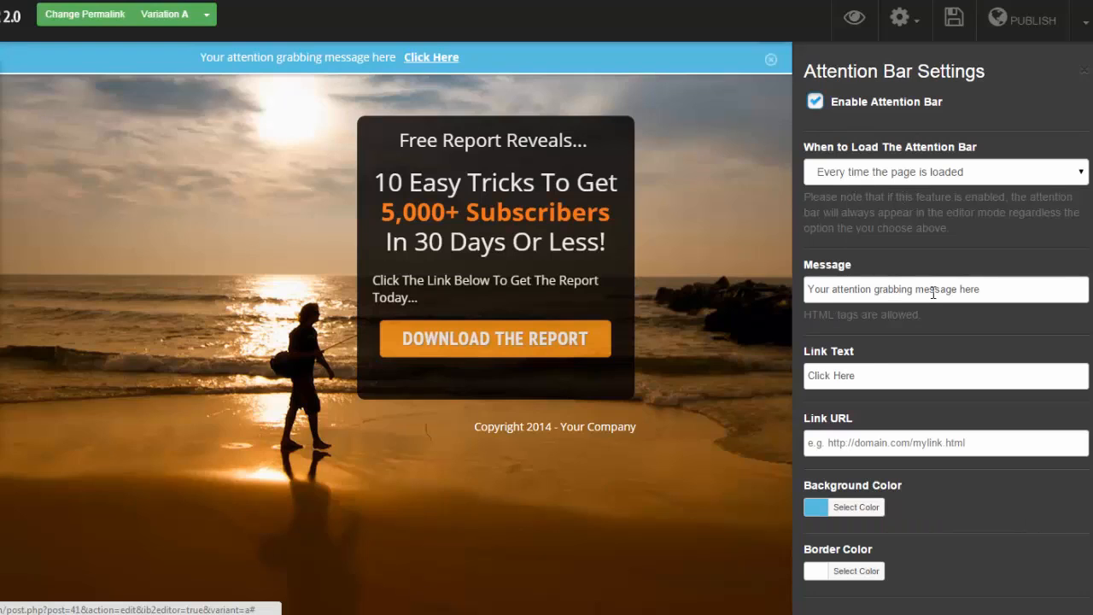
triple_click(883, 369)
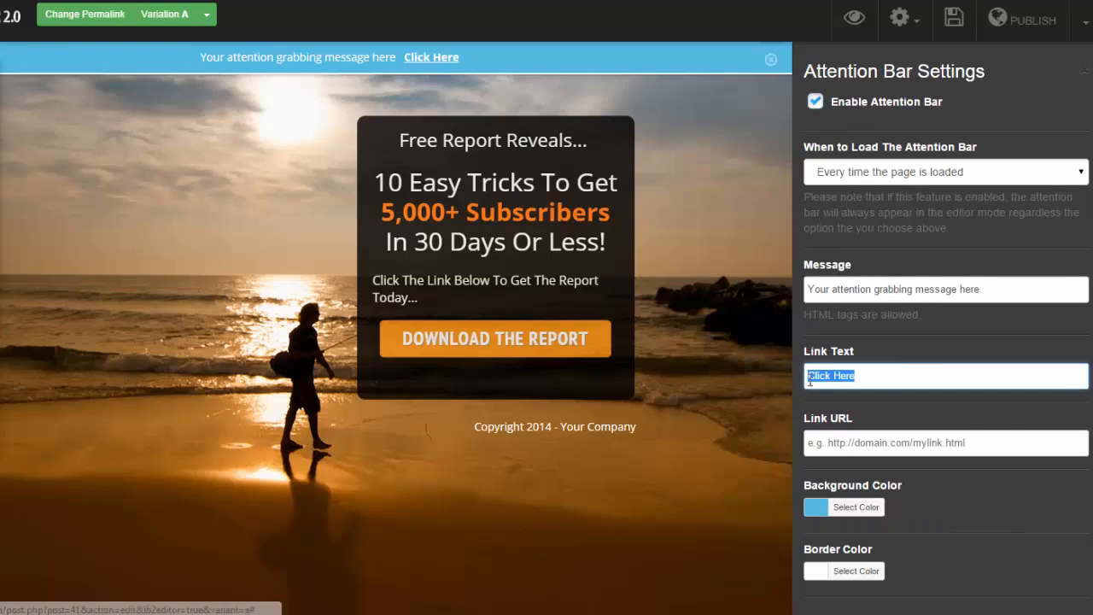
click(999, 439)
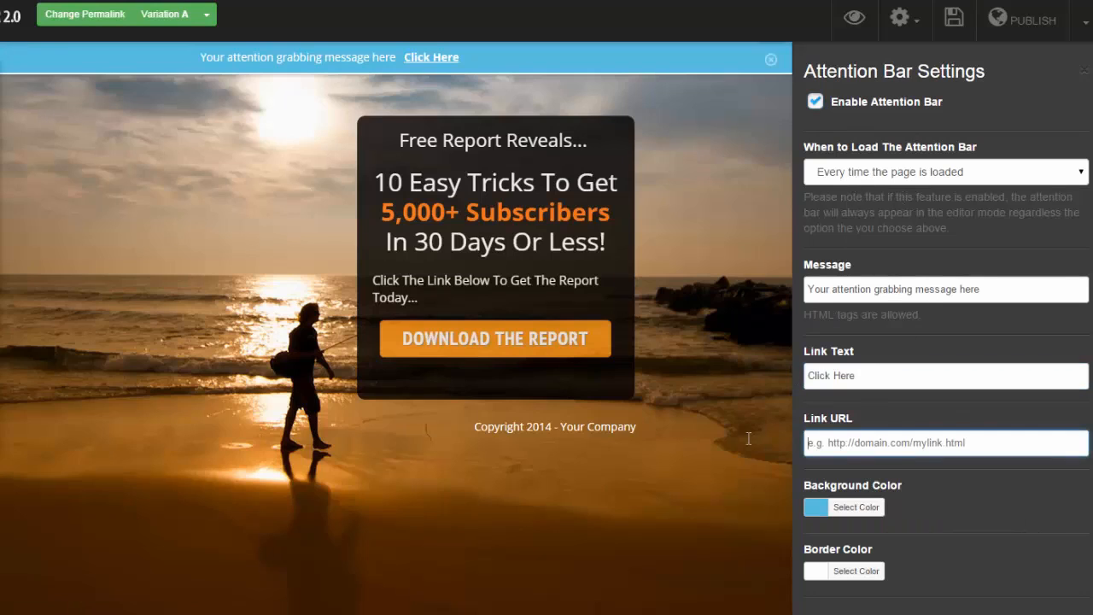
Enable the page popup, keep it loading every time the page is loaded, and add a title element to it
click(913, 22)
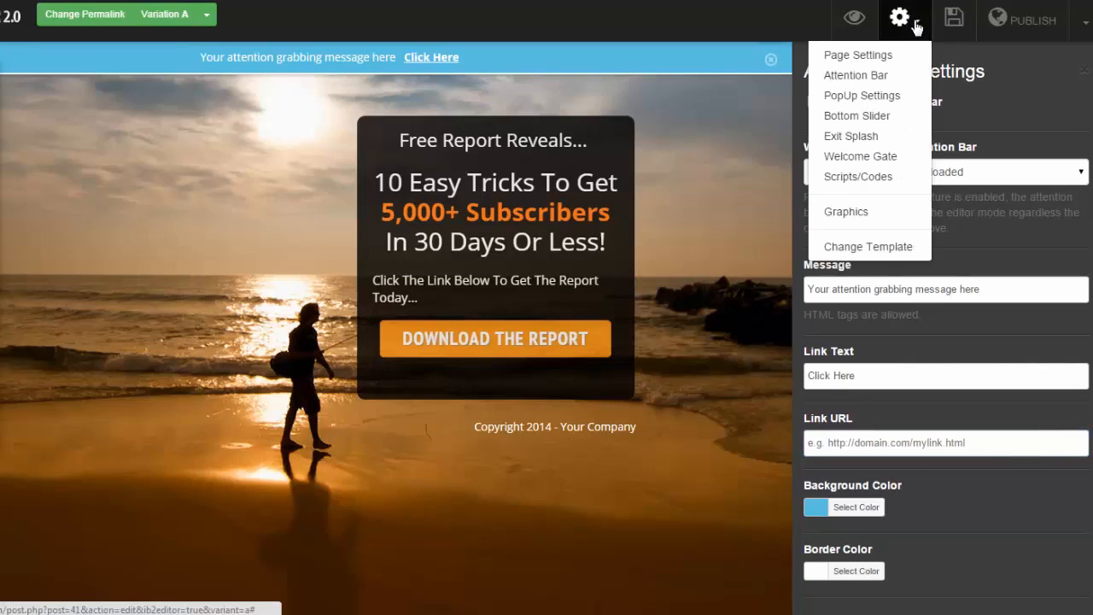
click(879, 96)
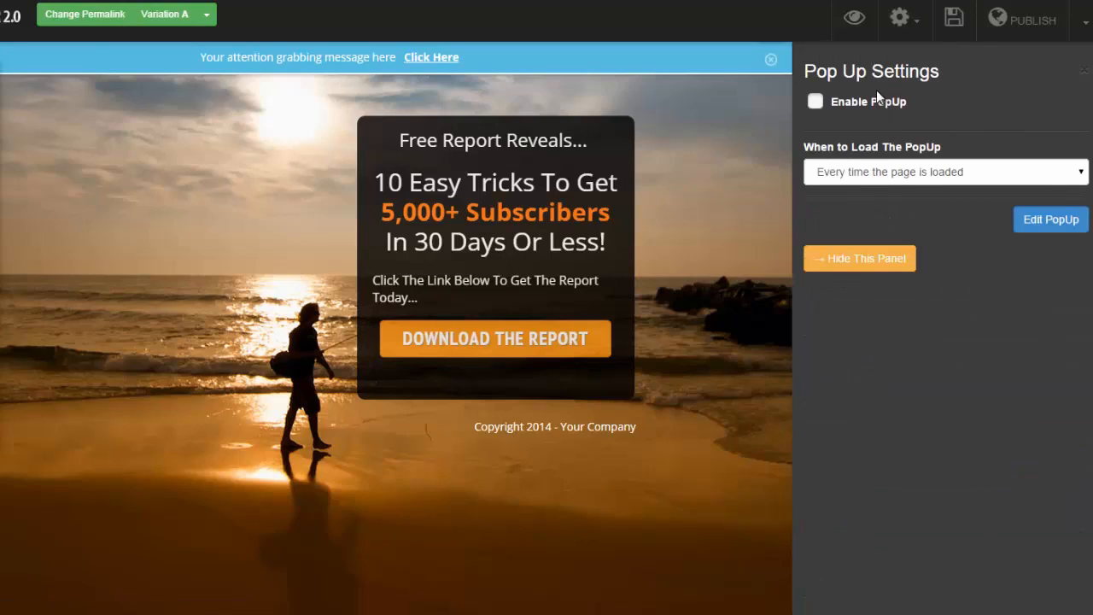
click(815, 101)
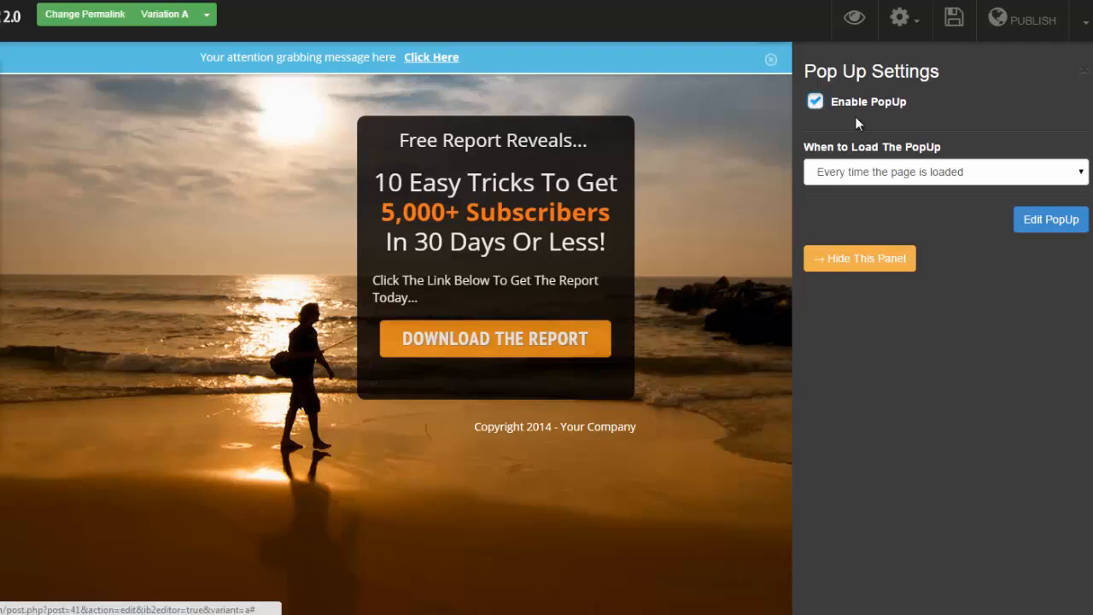
click(1078, 173)
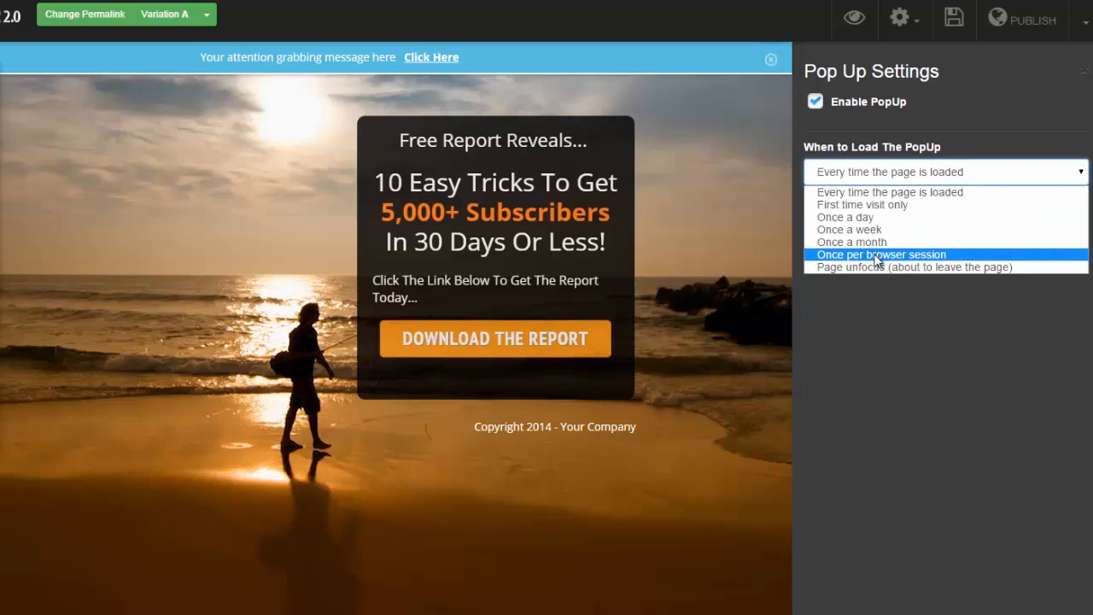
click(919, 317)
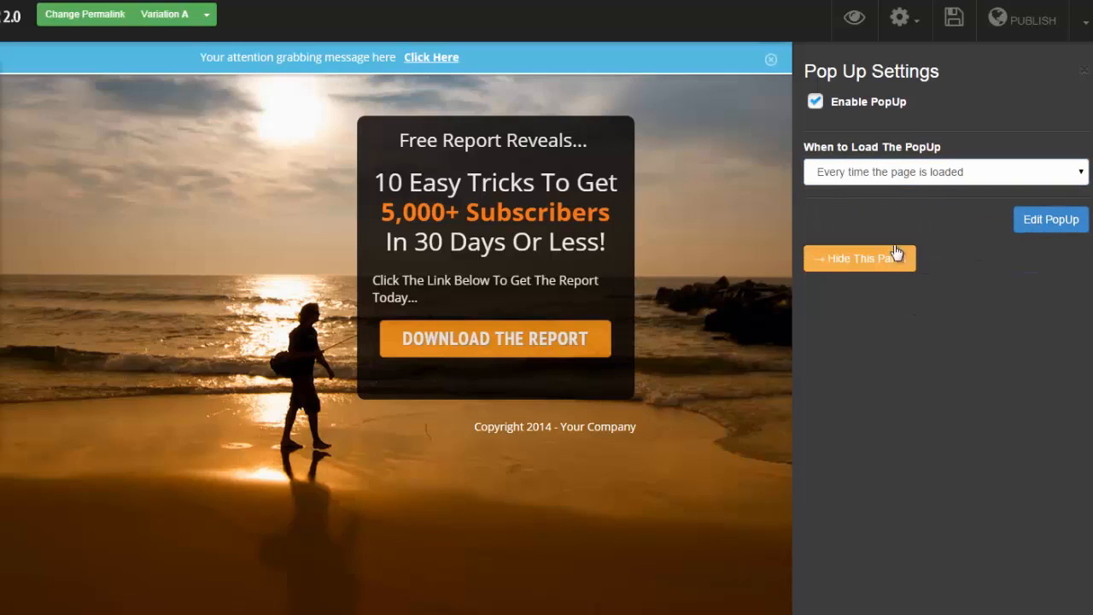
click(1042, 228)
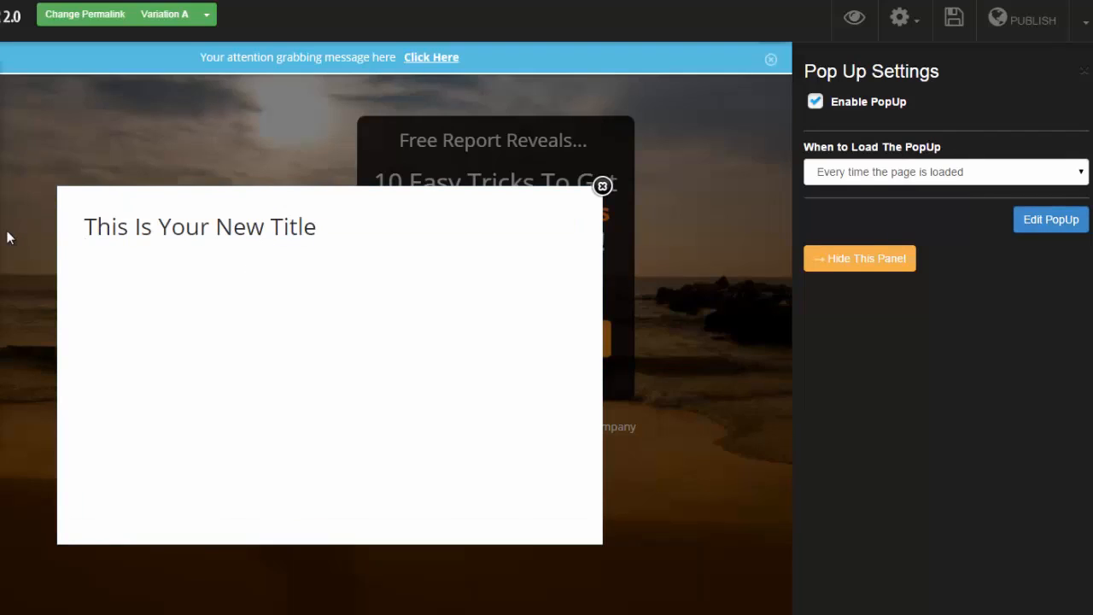
click(602, 188)
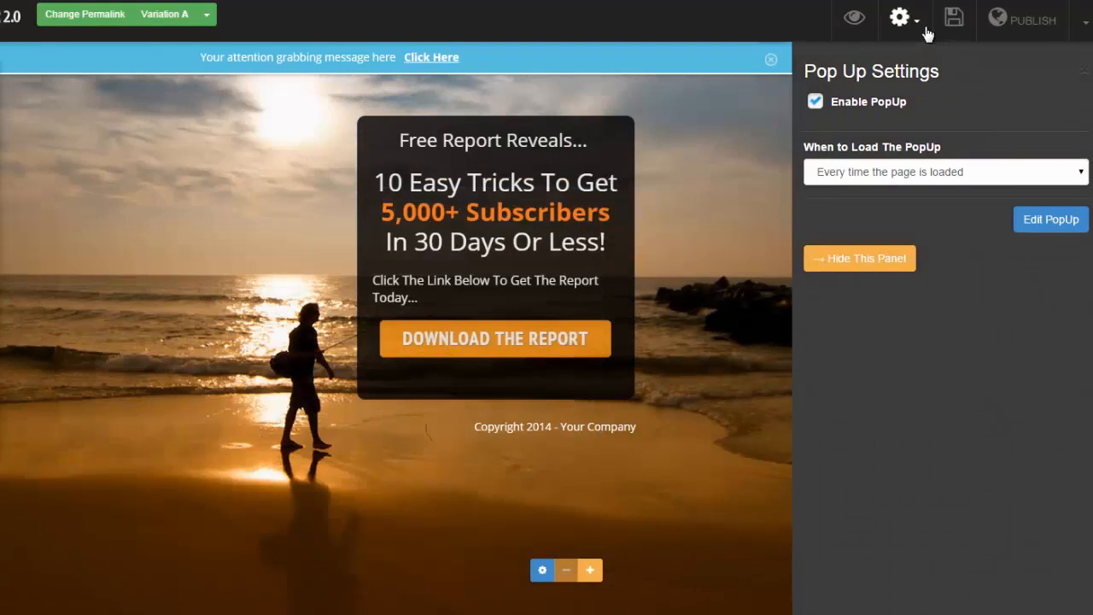
Enable the exit splash and place the cursor in its message field
click(929, 32)
click(880, 137)
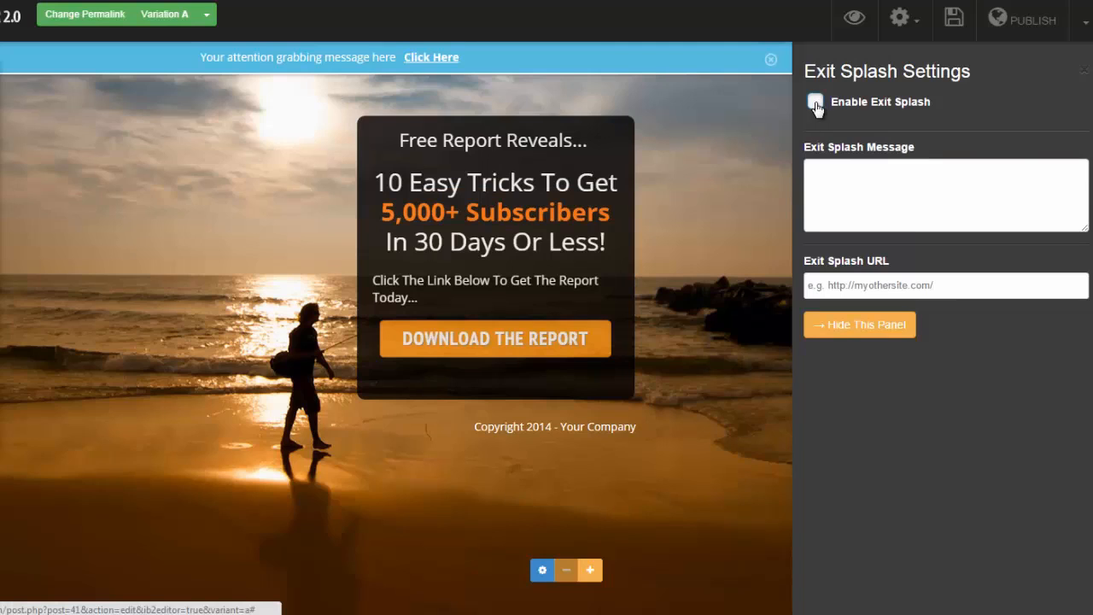
click(850, 168)
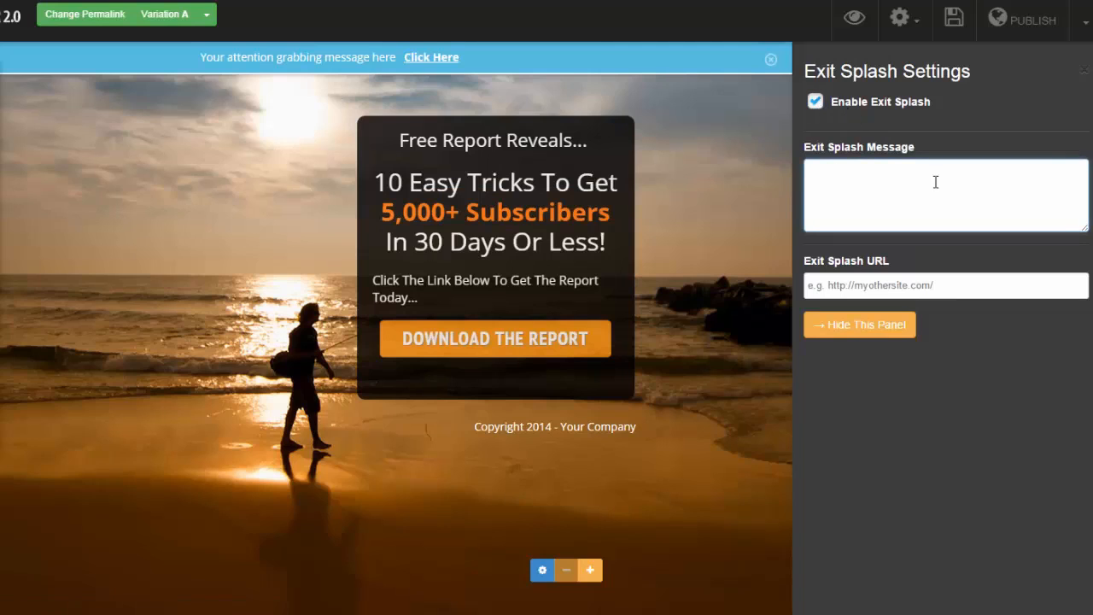
Open the insertable graphics and browse the Arrows and Buy Buttons graphic types
click(902, 22)
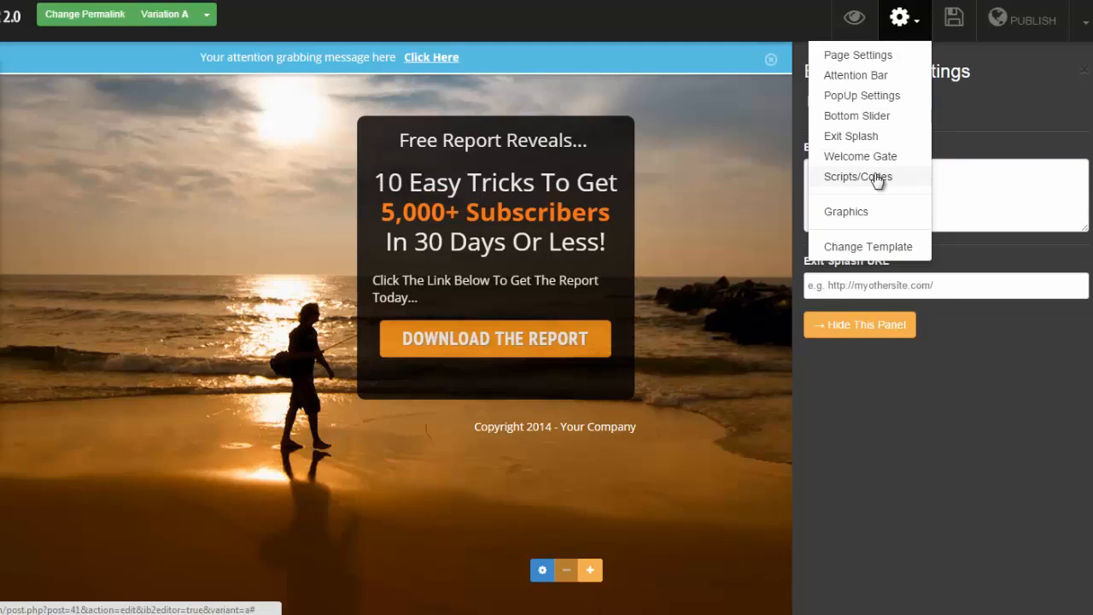
click(858, 219)
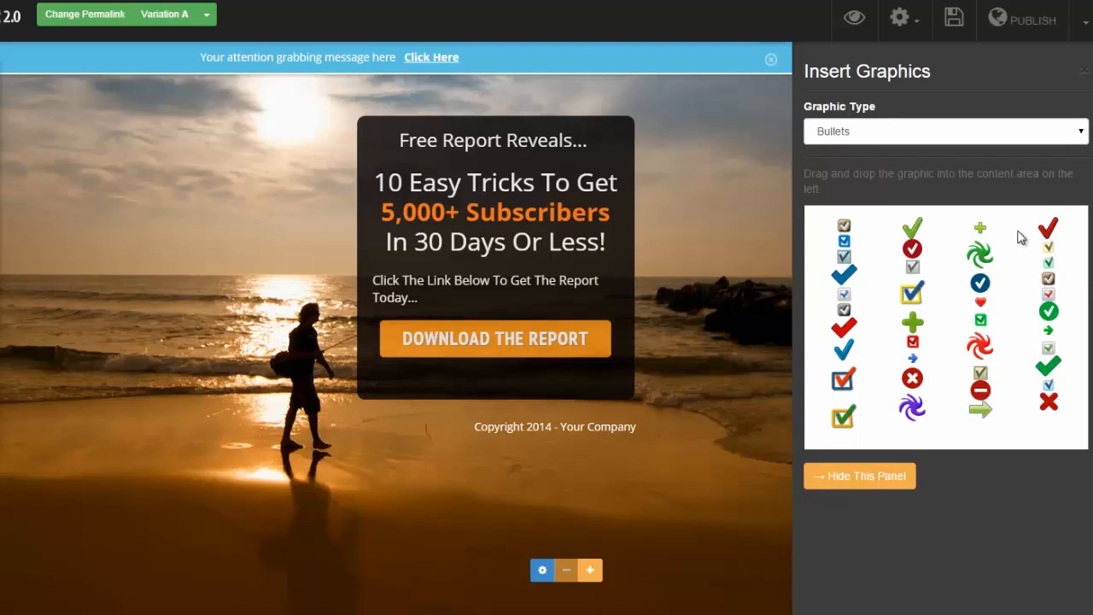
click(1080, 133)
click(987, 201)
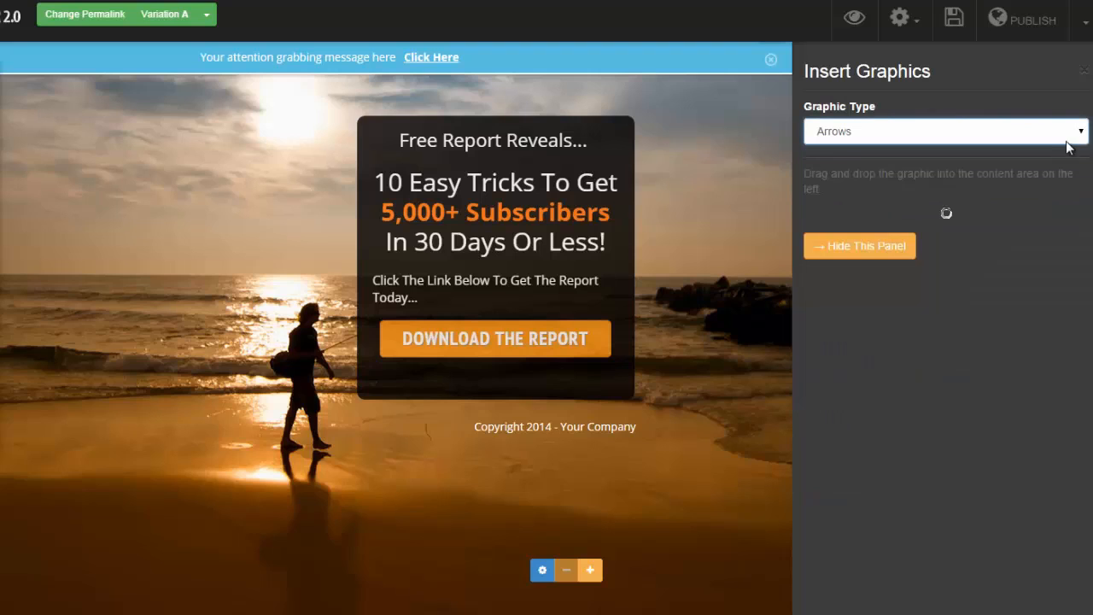
click(1081, 133)
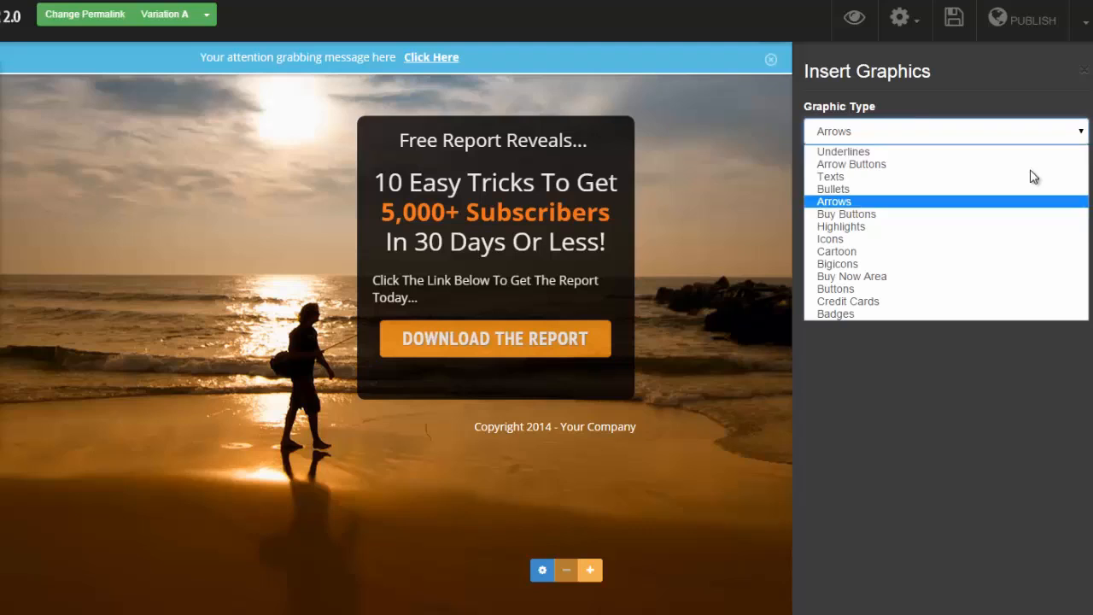
click(955, 215)
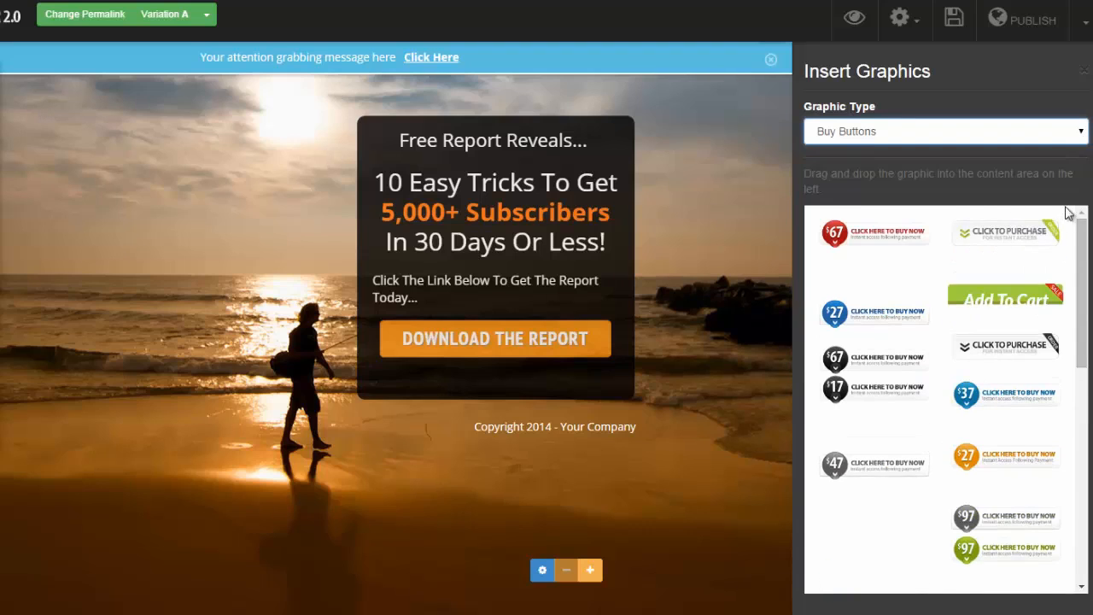
Browse the Credit Cards graphic type and look over the list of page settings options
click(1078, 133)
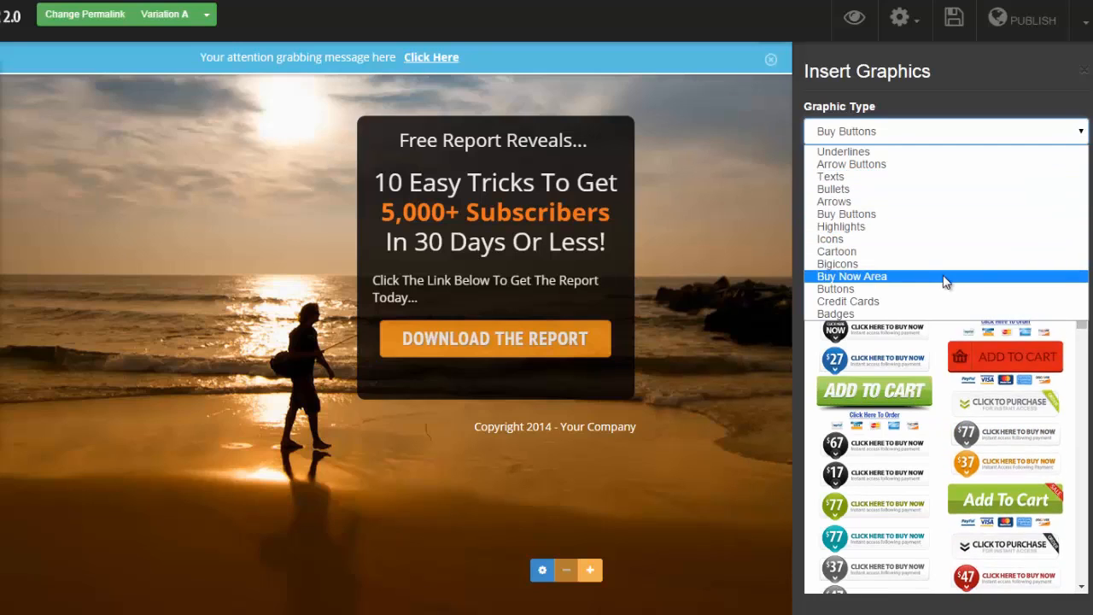
click(896, 303)
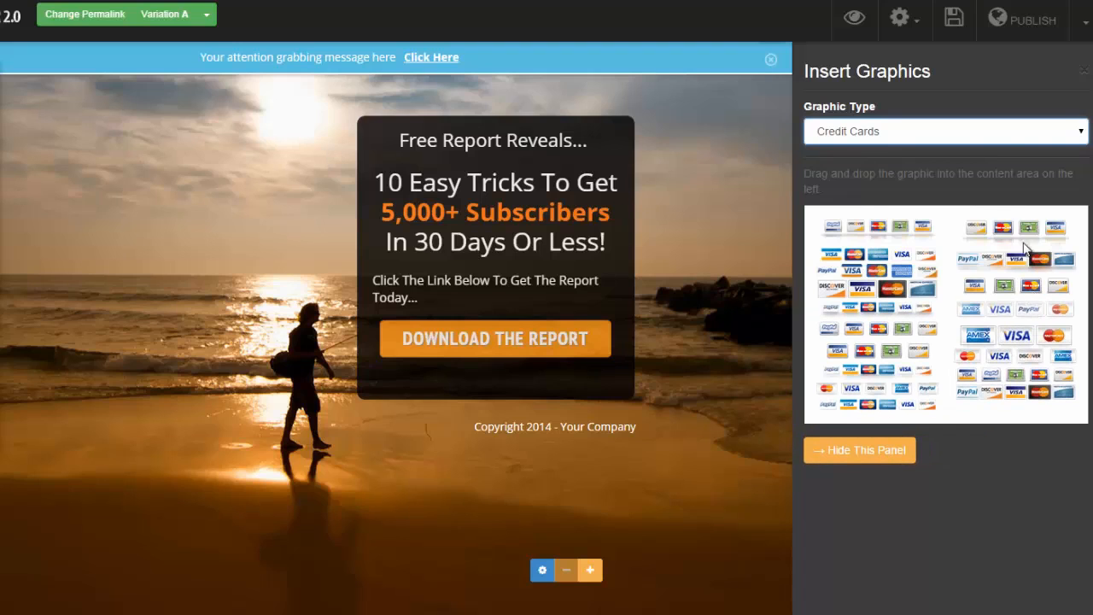
click(922, 31)
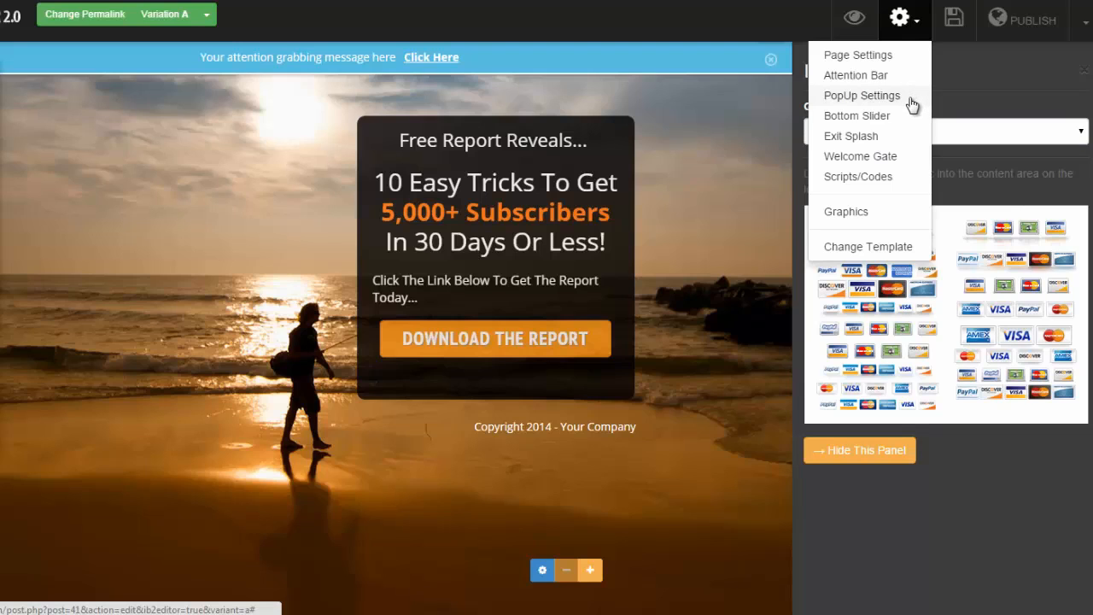
click(951, 65)
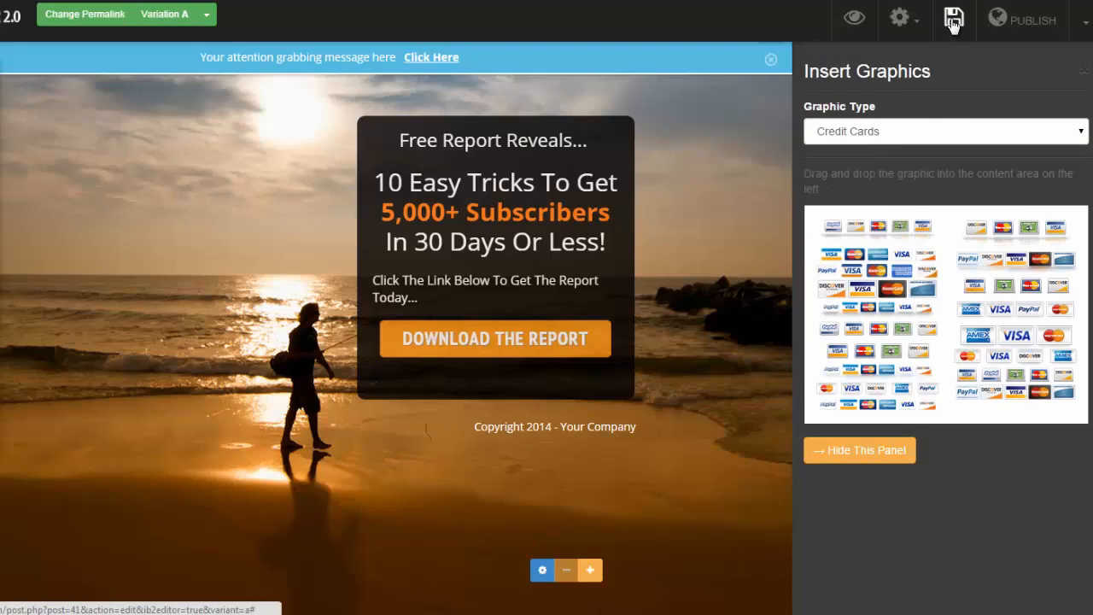
Publish the page, look over the additional save and publishing options, and hide the graphics panel
click(1054, 26)
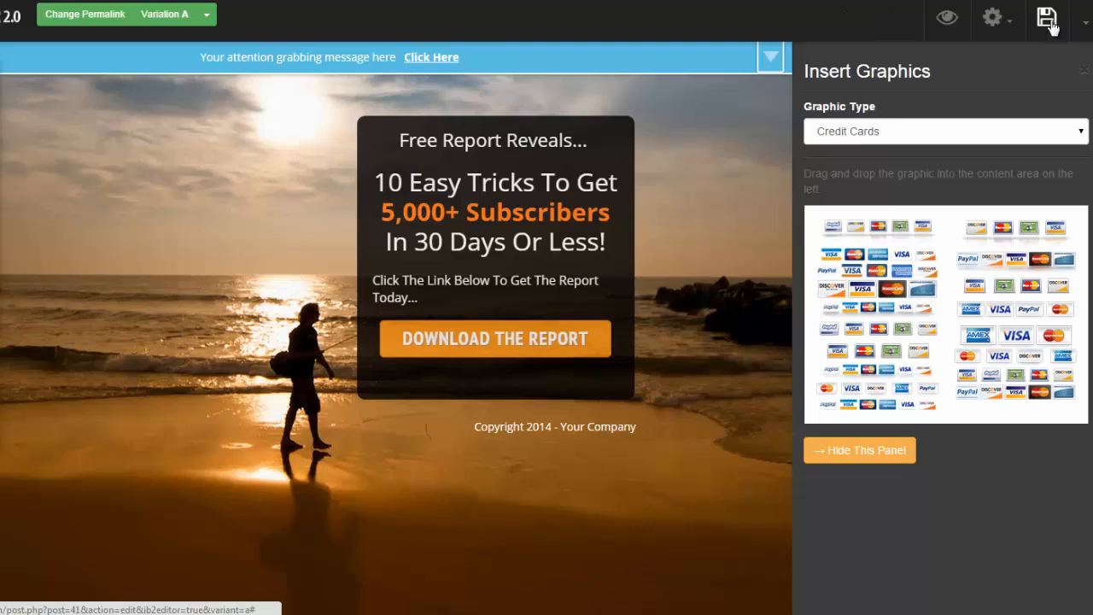
click(1087, 24)
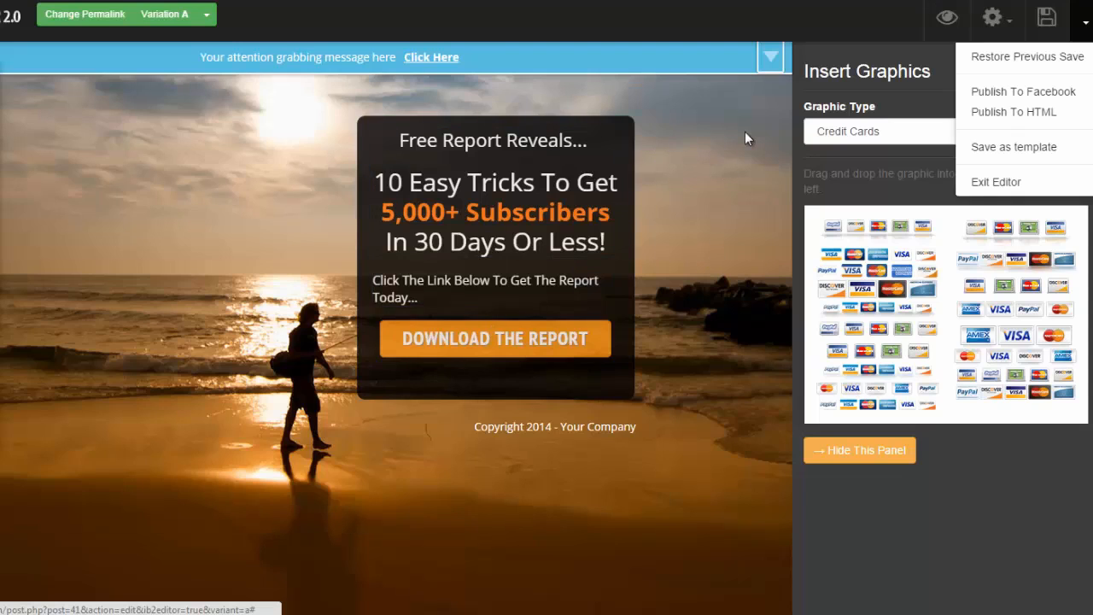
click(771, 127)
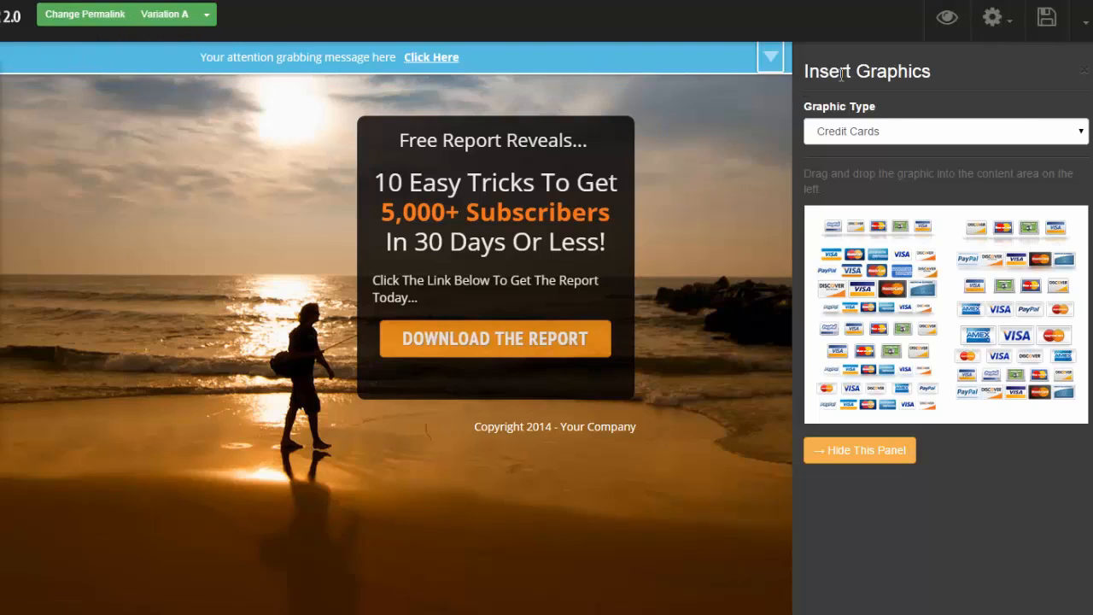
click(1083, 76)
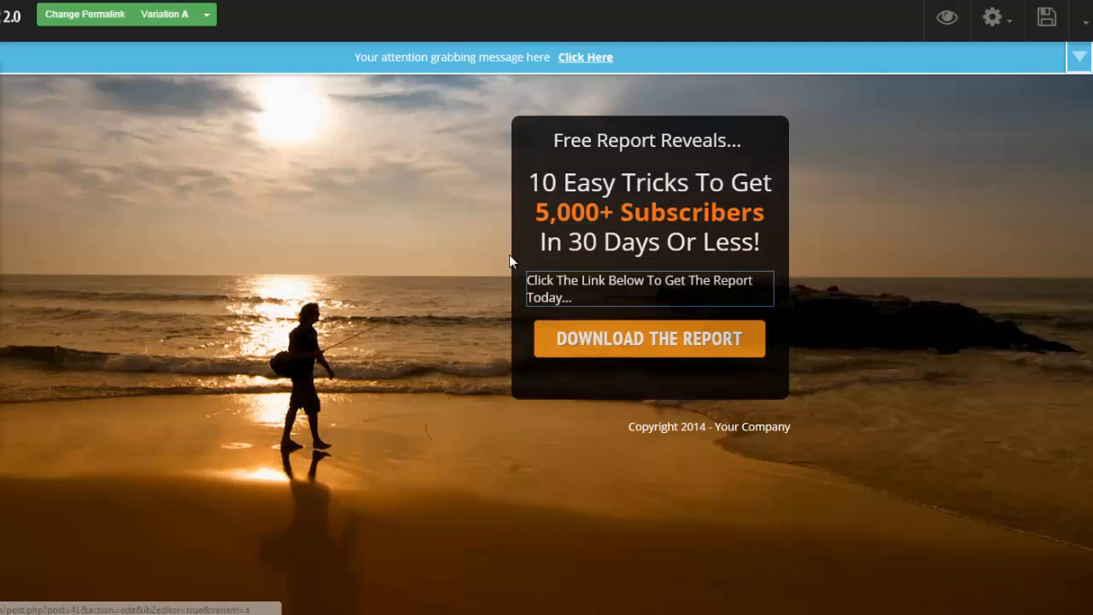
Enable the display delay on the dark box holding the Download The Report button and set it to 15 seconds
click(754, 357)
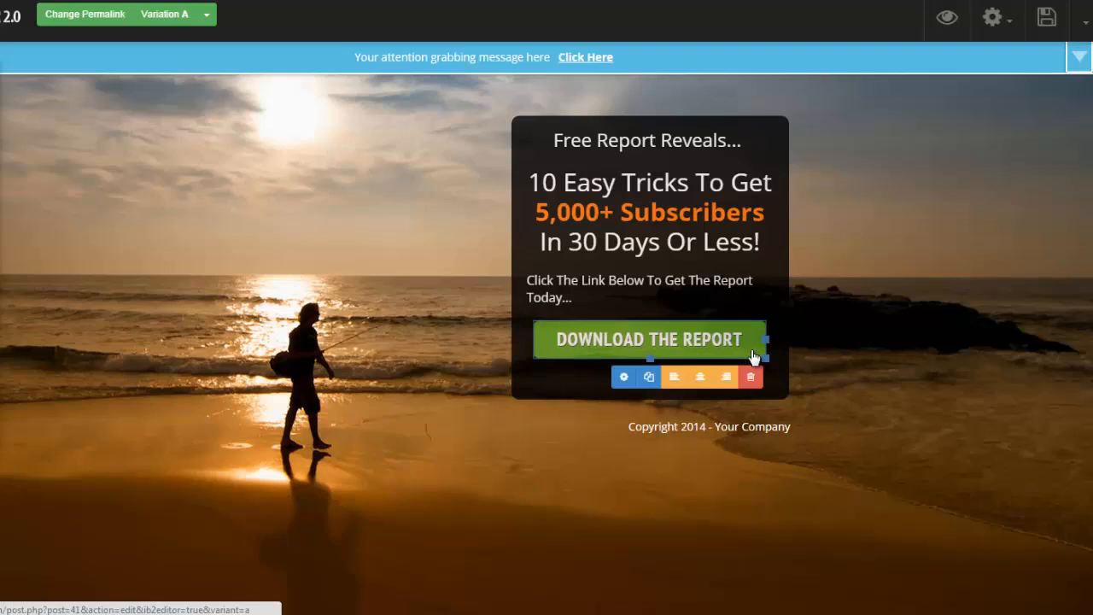
click(620, 377)
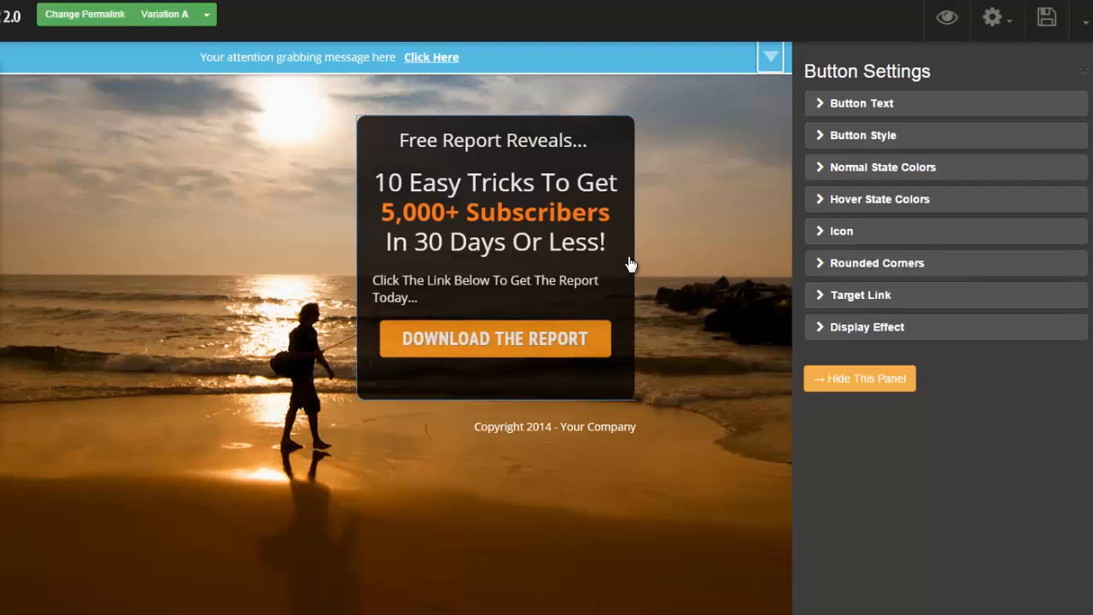
mouse_move(629, 264)
click(492, 418)
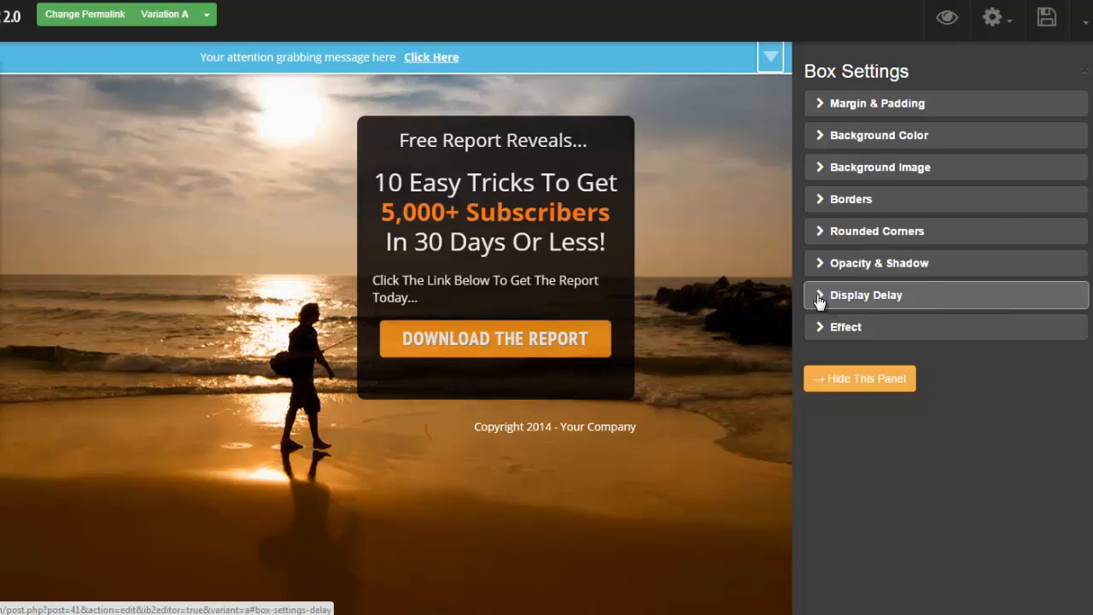
click(864, 295)
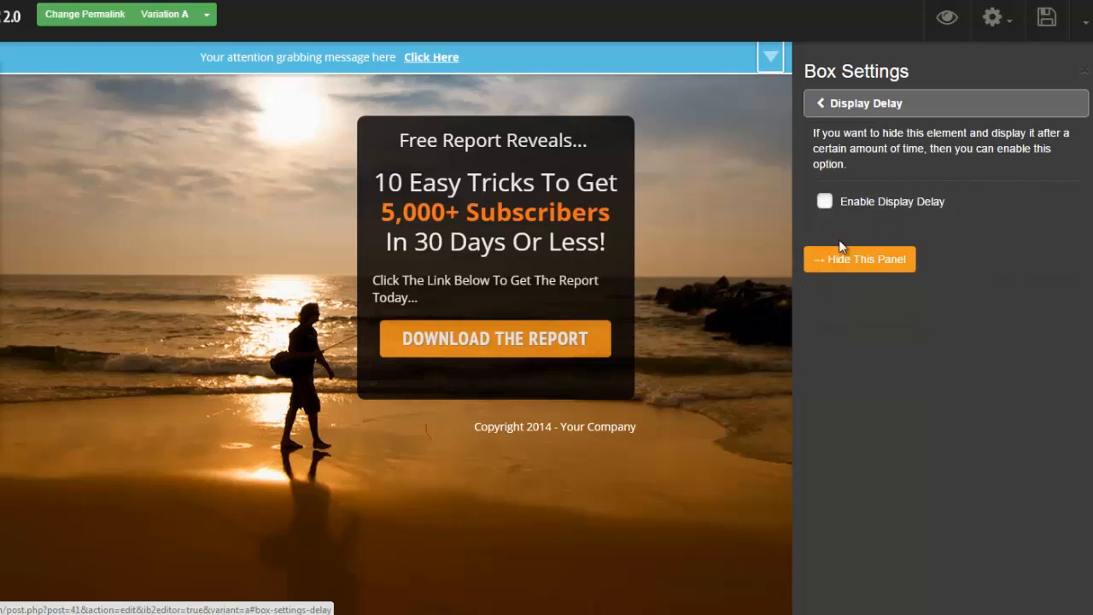
click(825, 203)
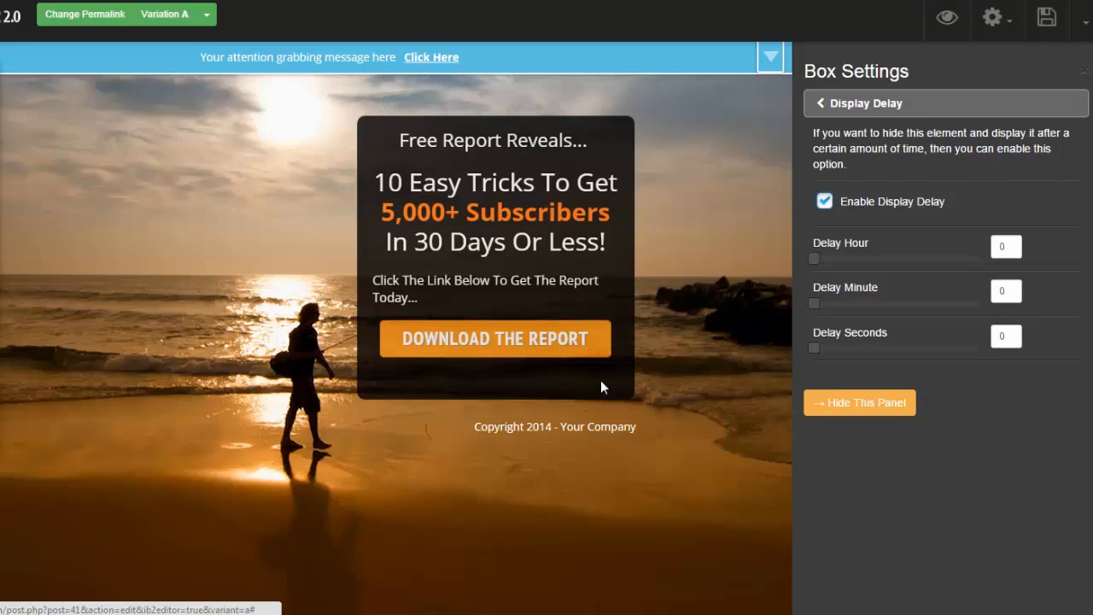
drag(817, 348, 857, 347)
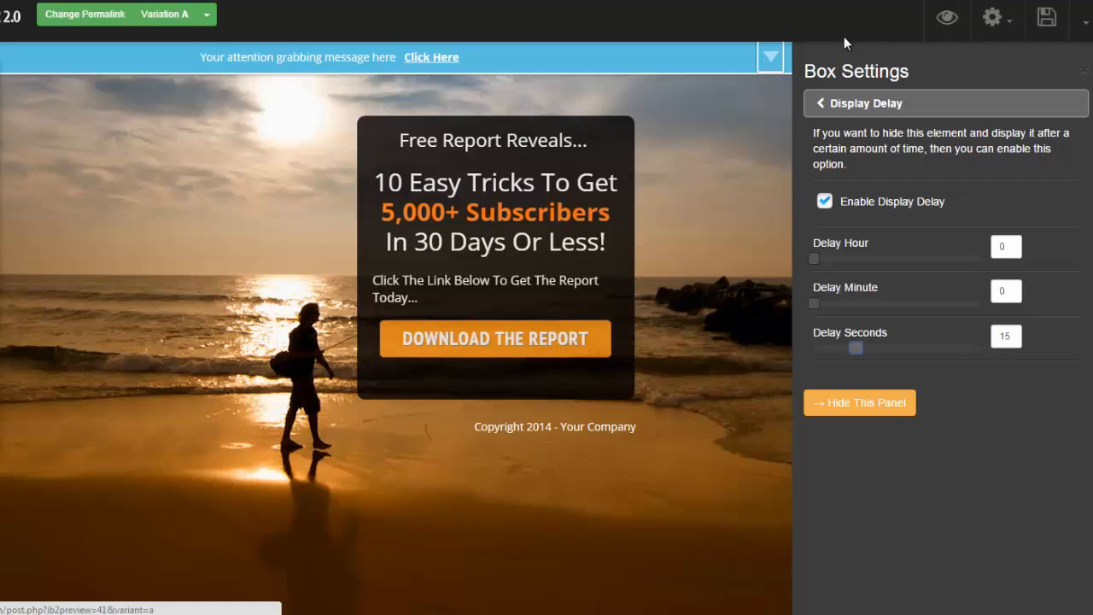
Change the page template to the red sales page design with the "Your Fancy Headline Goes Here" heading and video
click(993, 19)
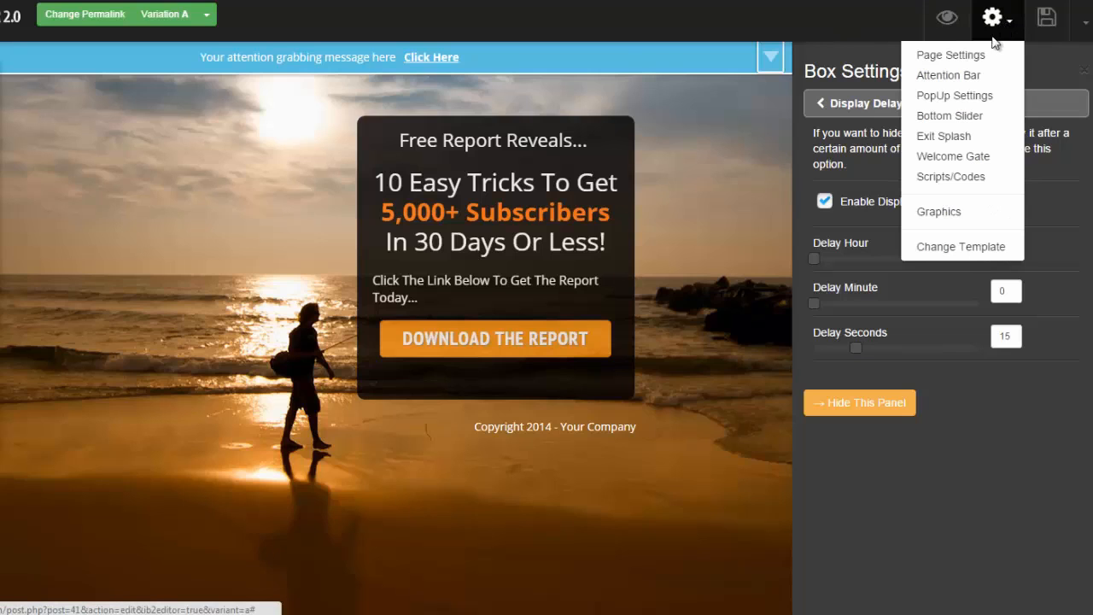
click(941, 246)
click(517, 110)
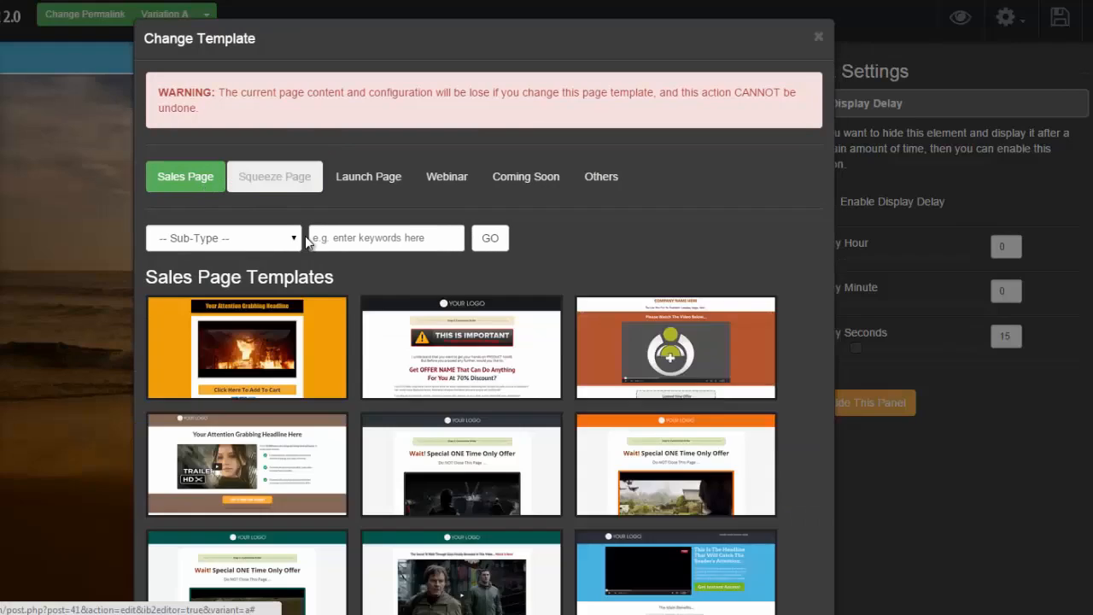
click(305, 241)
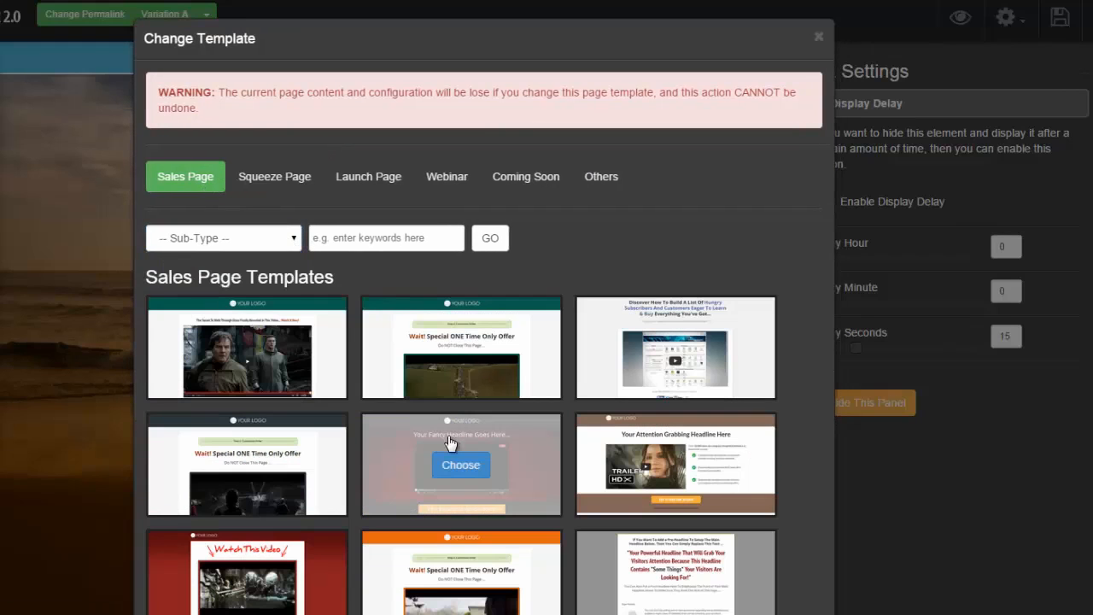
click(458, 466)
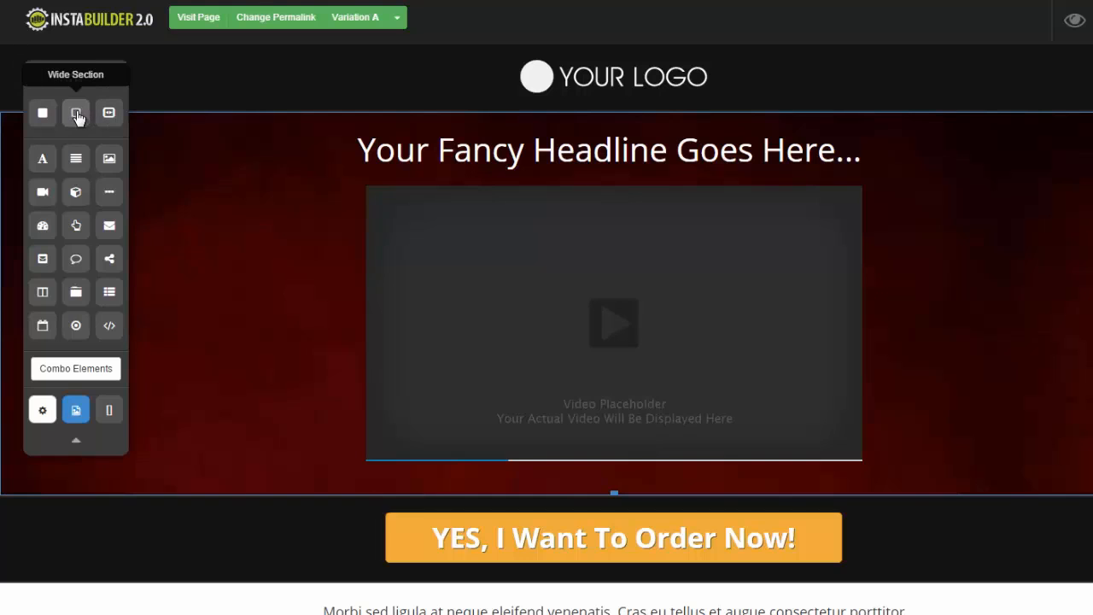
Add a wide section between the logo header and the fancy headline section and give it a salmon-pink background
drag(77, 114, 213, 130)
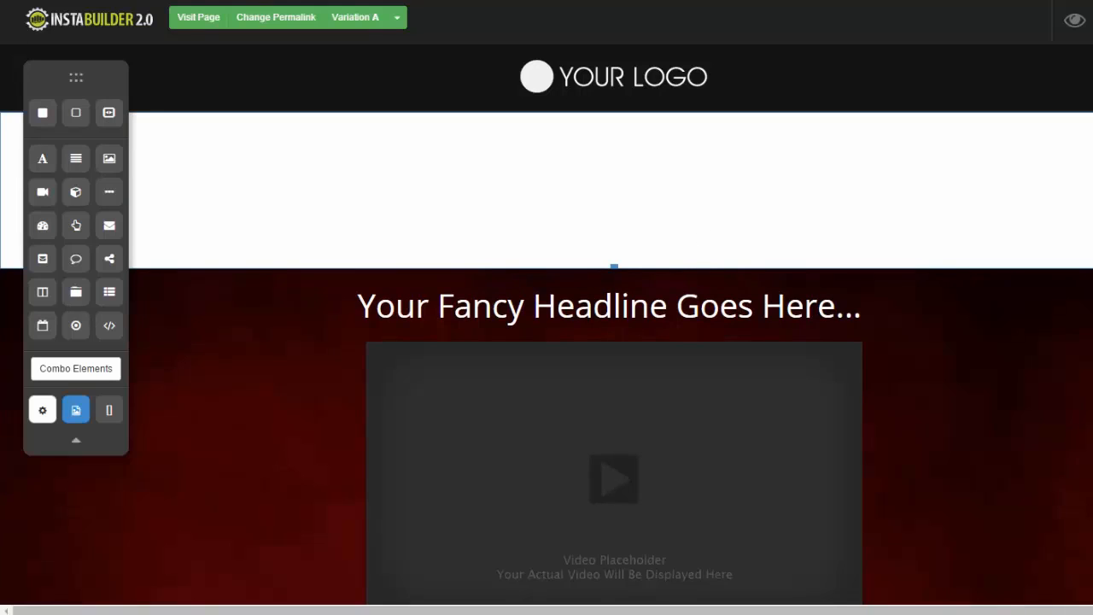
click(1068, 289)
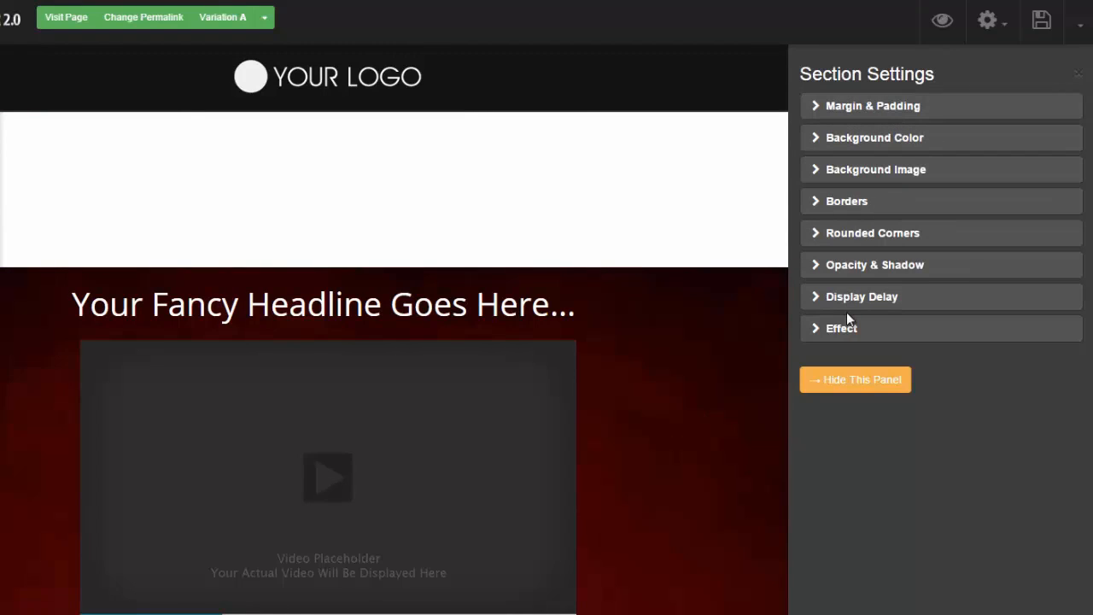
click(816, 145)
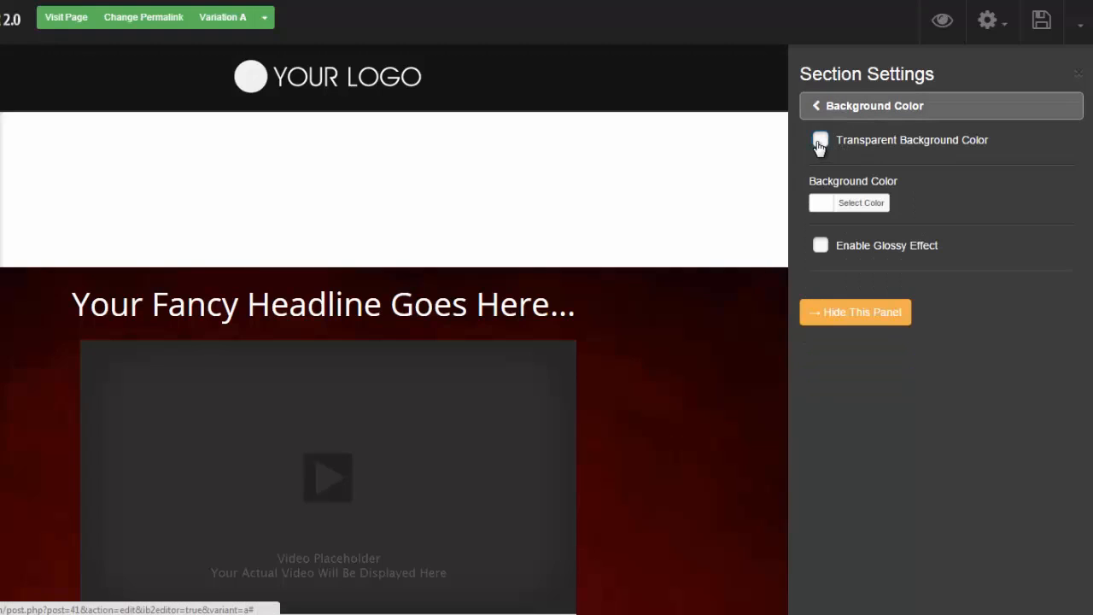
click(819, 143)
click(819, 143)
click(819, 210)
mouse_move(888, 287)
mouse_down()
mouse_move(913, 278)
mouse_move(913, 320)
mouse_move(918, 260)
mouse_up()
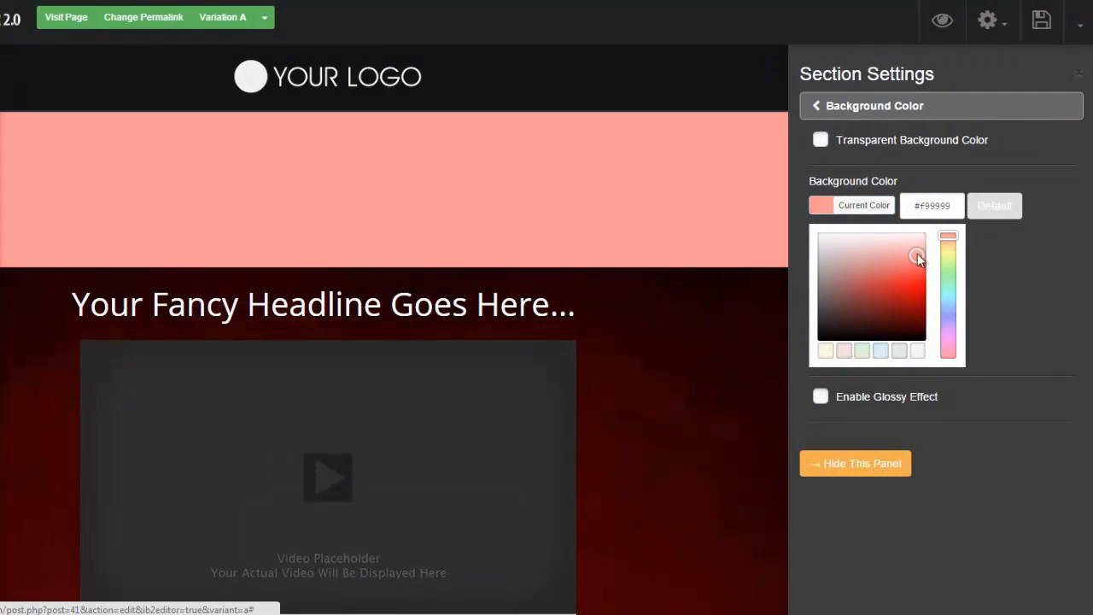
click(1018, 172)
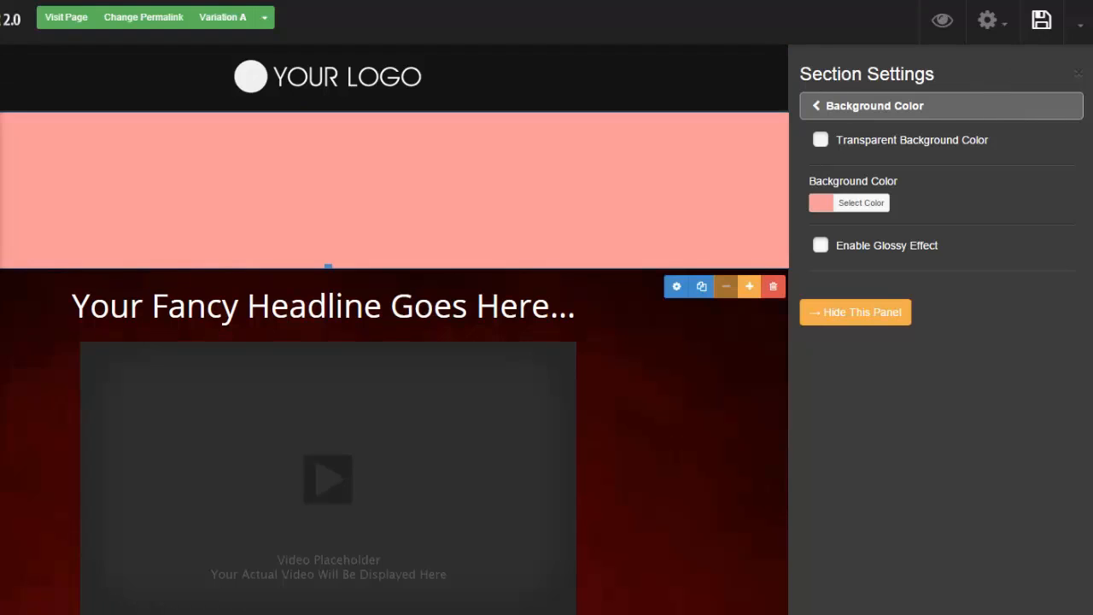
Exit the page editor to the InstaBuilder dashboard, accepting the loss of any unsaved progress
click(1083, 24)
click(1001, 184)
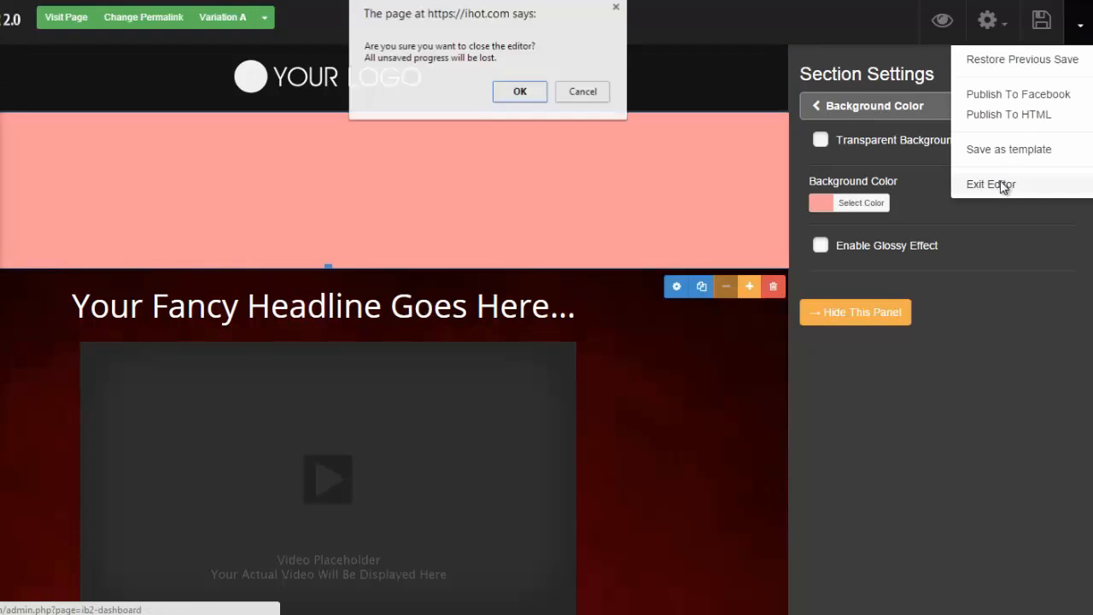
click(520, 91)
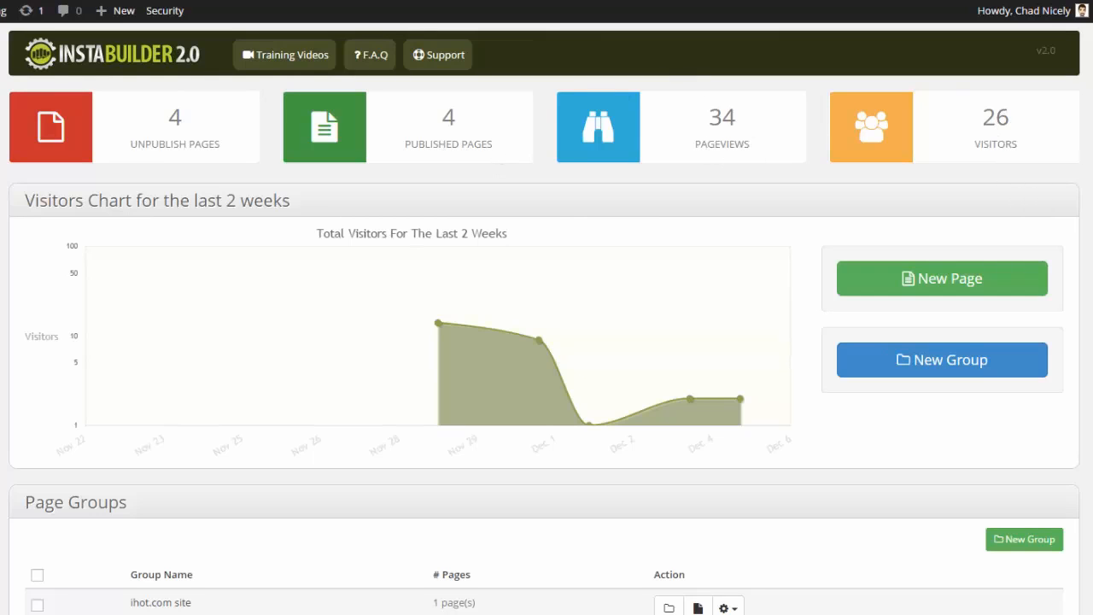
Review the dashboard's visitor chart, page groups and ungrouped pages, including the additional actions available for "my page"
scroll(547, 318, down, 1)
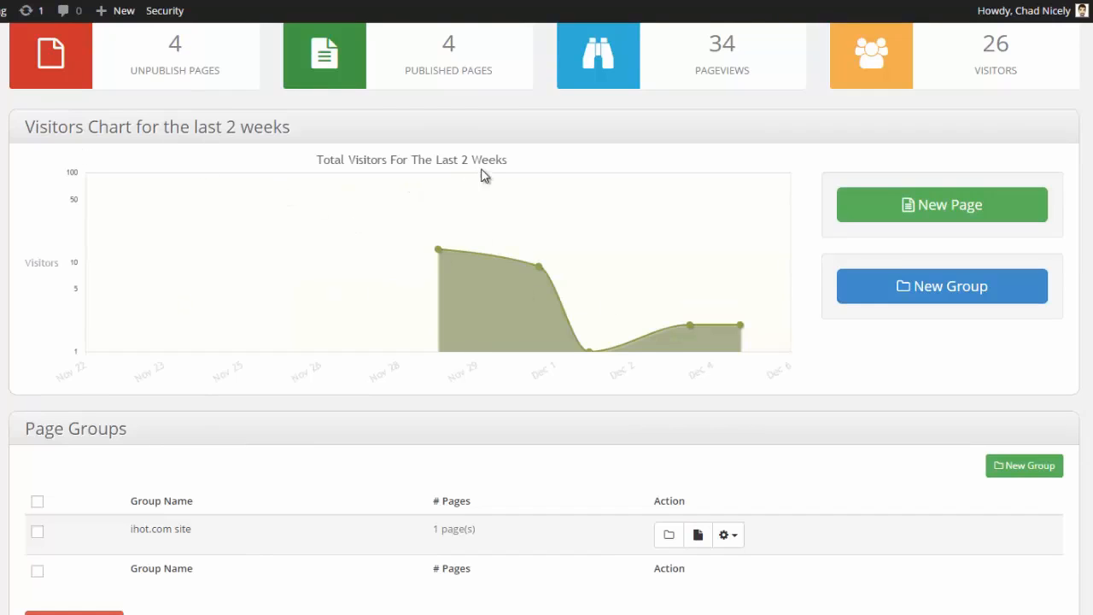
scroll(988, 171, down, 1)
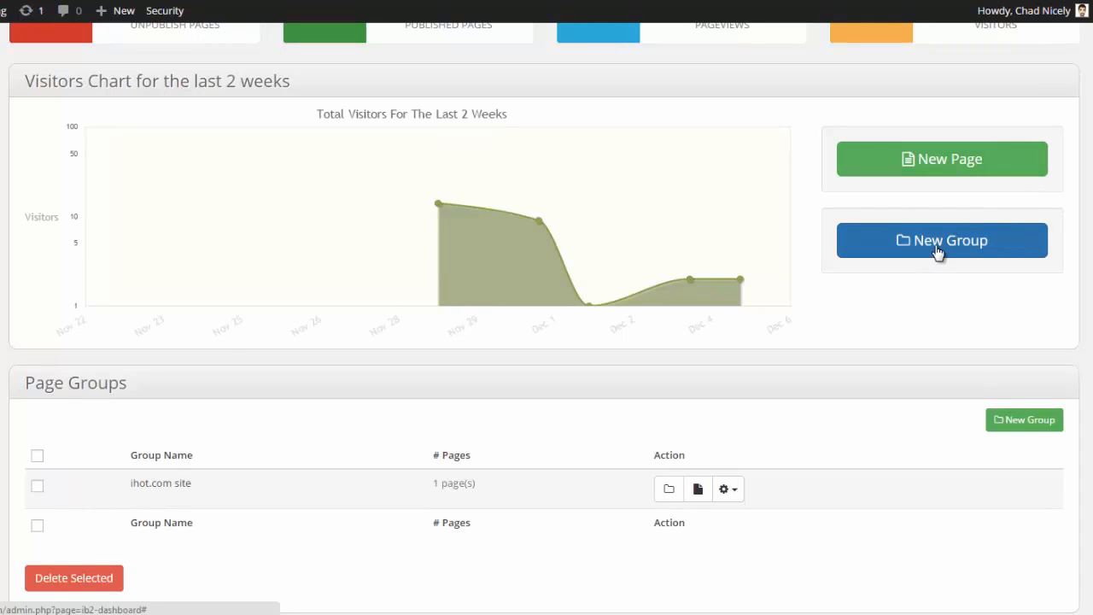
scroll(1071, 256, down, 1)
scroll(547, 341, down, 1)
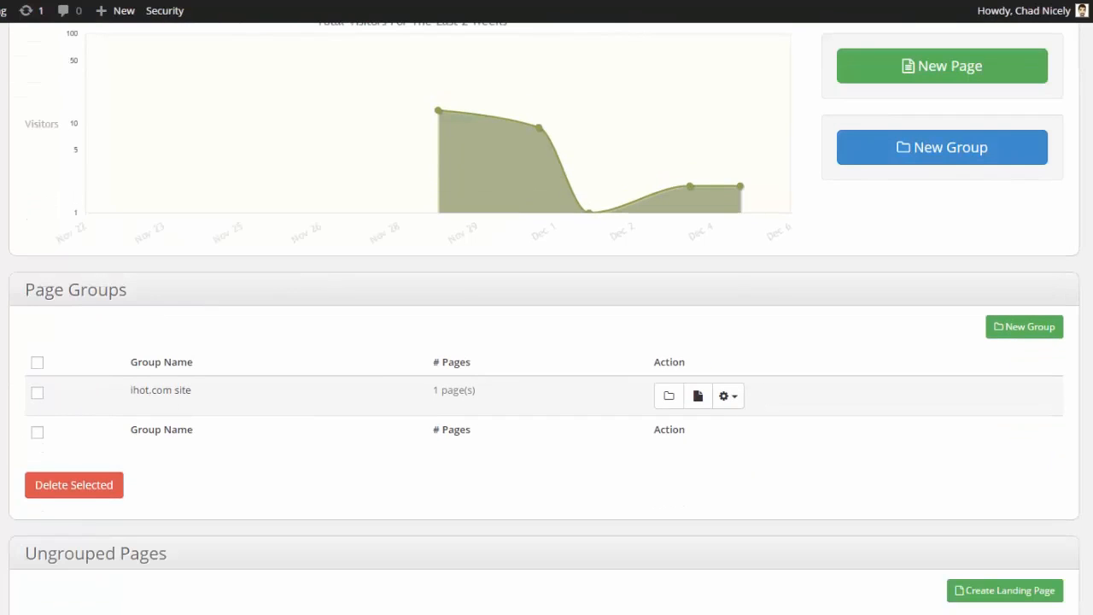
scroll(903, 392, down, 5)
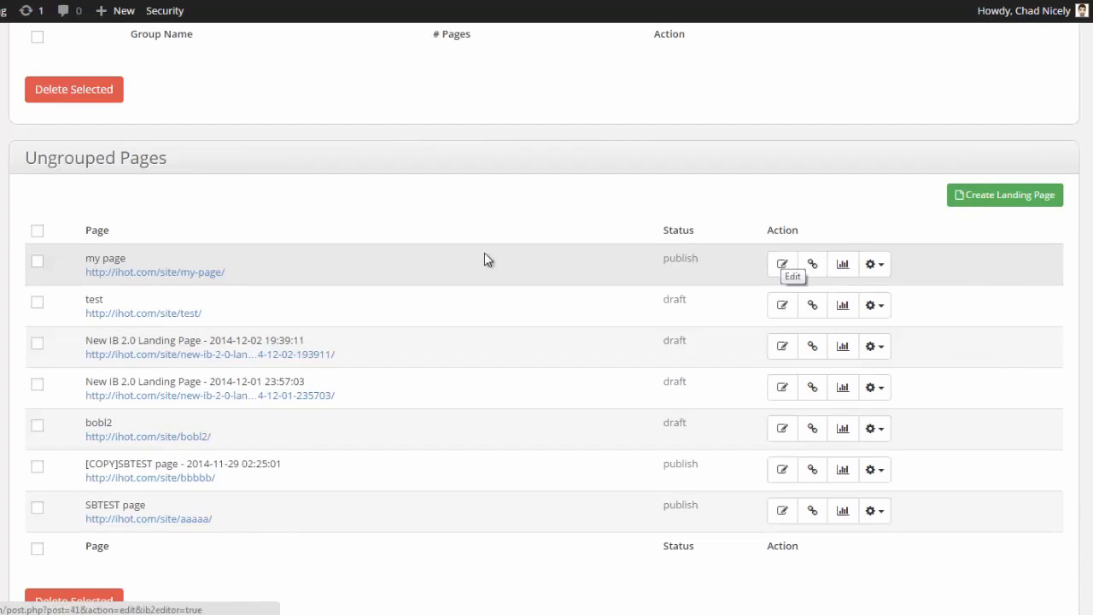
click(884, 269)
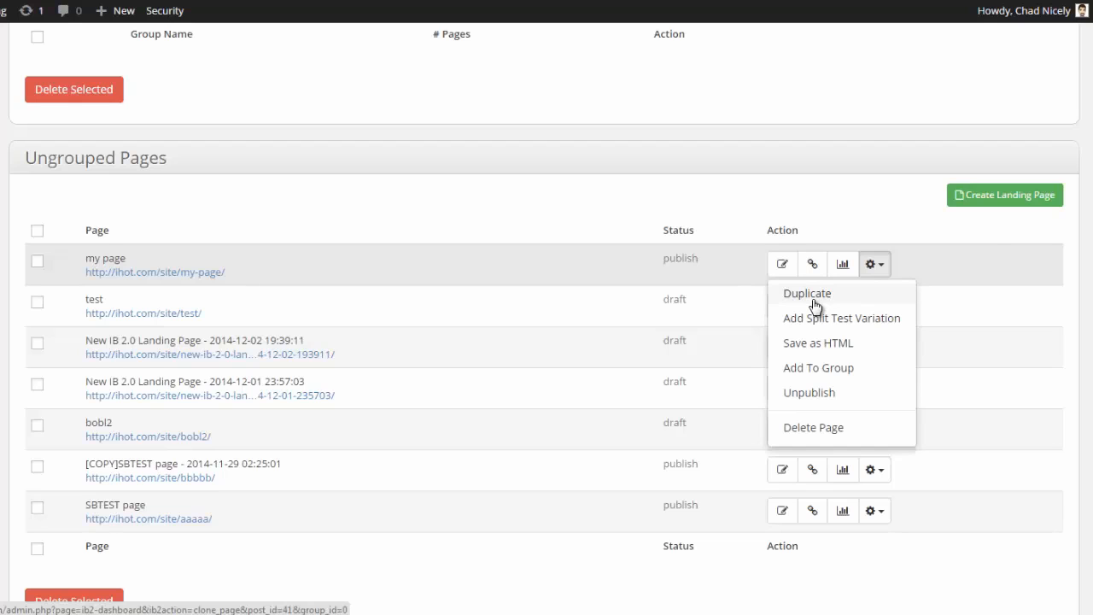
scroll(547, 317, down, 1)
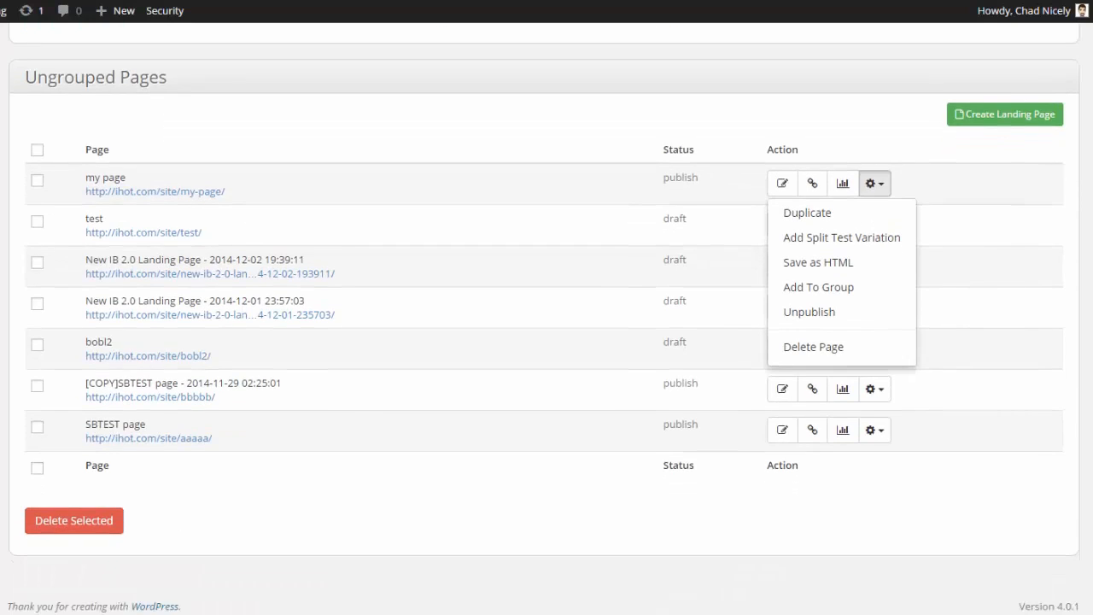
scroll(1074, 47, up, 8)
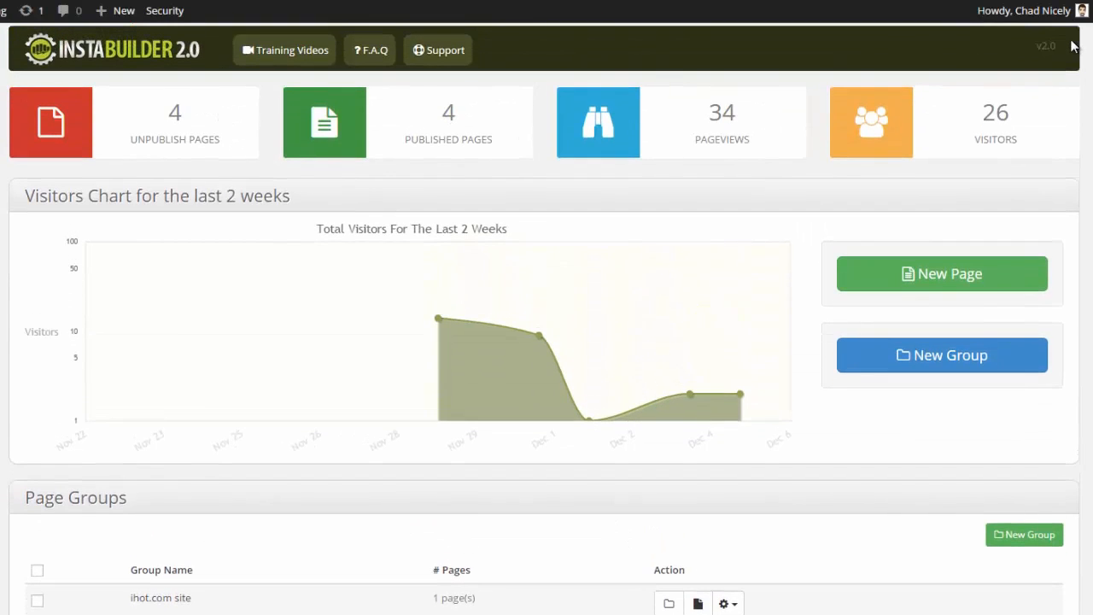